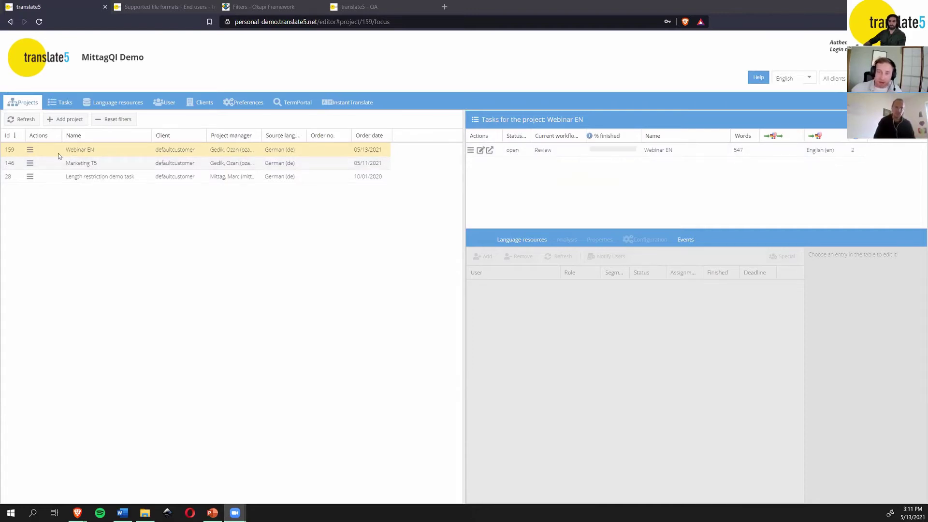
Step: Open the Webinar EN project's review task for editing and dismiss the reference files notice
click(93, 149)
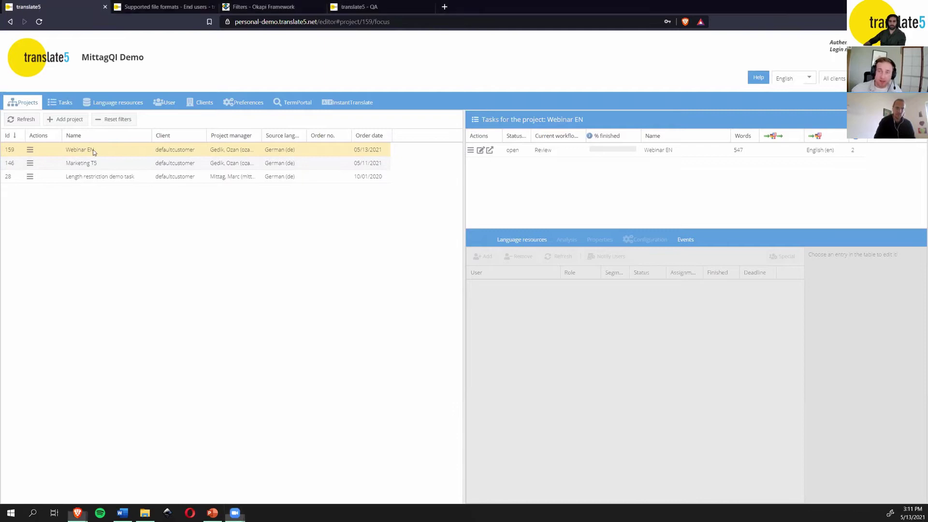
click(51, 152)
click(104, 153)
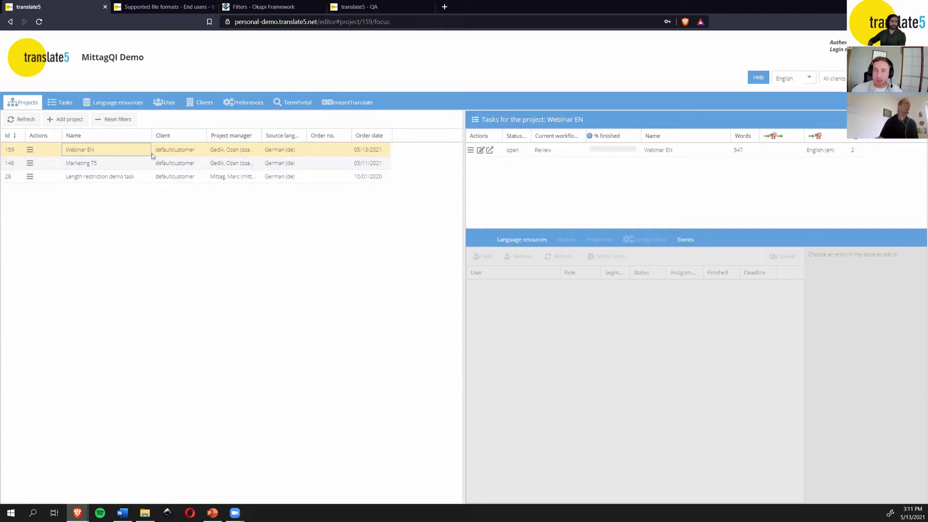
click(481, 150)
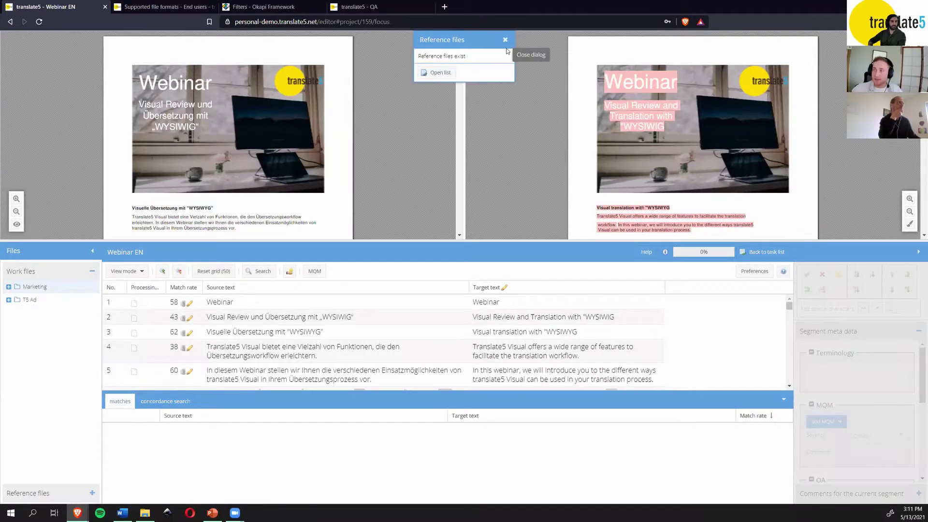
click(505, 40)
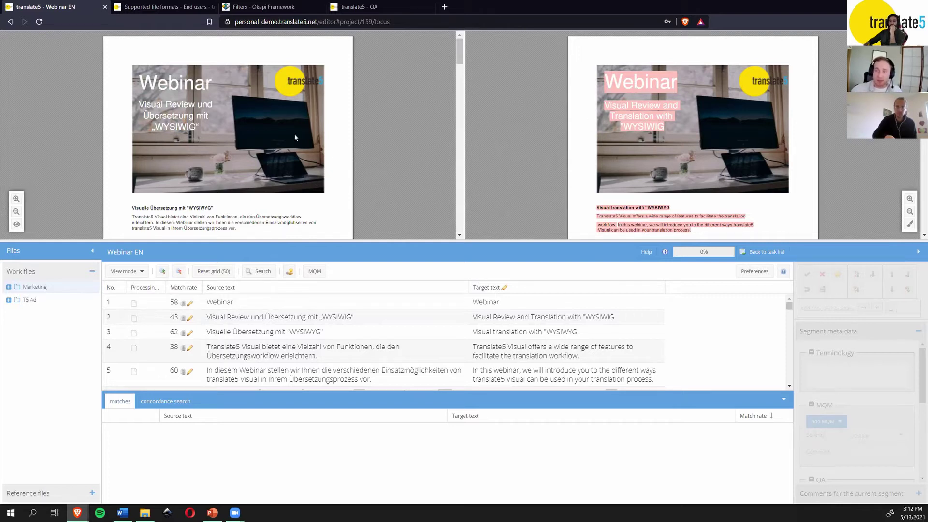
Step: Examine the German source layout and the highlighted English target layout of the webinar document side by side
scroll(223, 175, down, 1)
scroll(253, 189, up, 1)
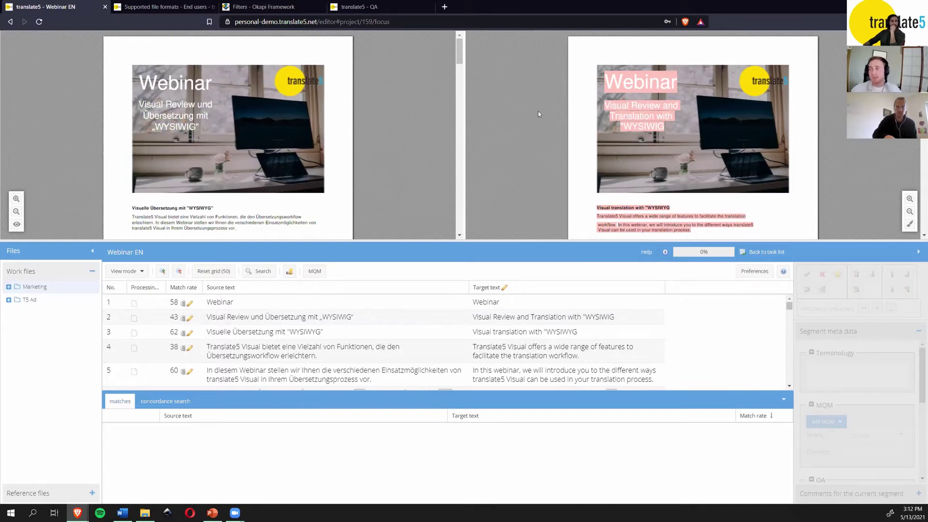
scroll(575, 176, down, 1)
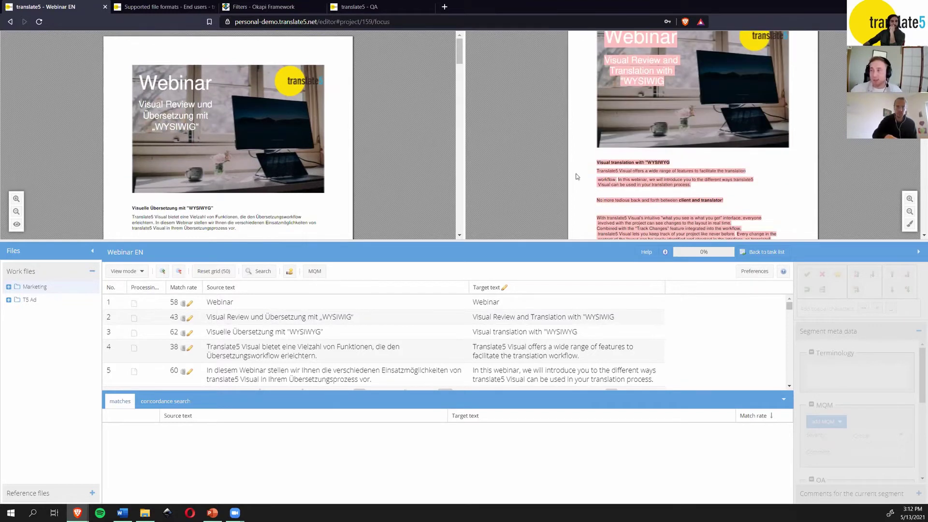
scroll(565, 190, up, 1)
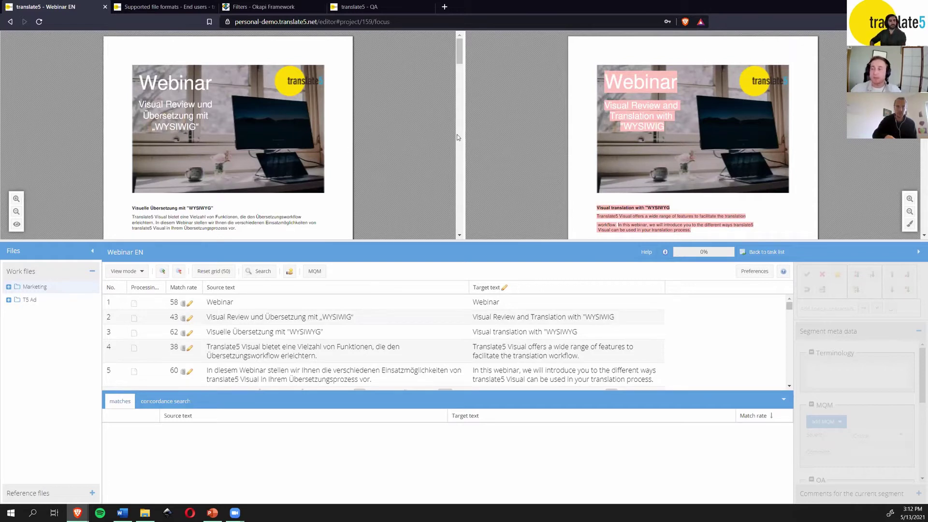
scroll(561, 139, down, 1)
scroll(547, 117, up, 1)
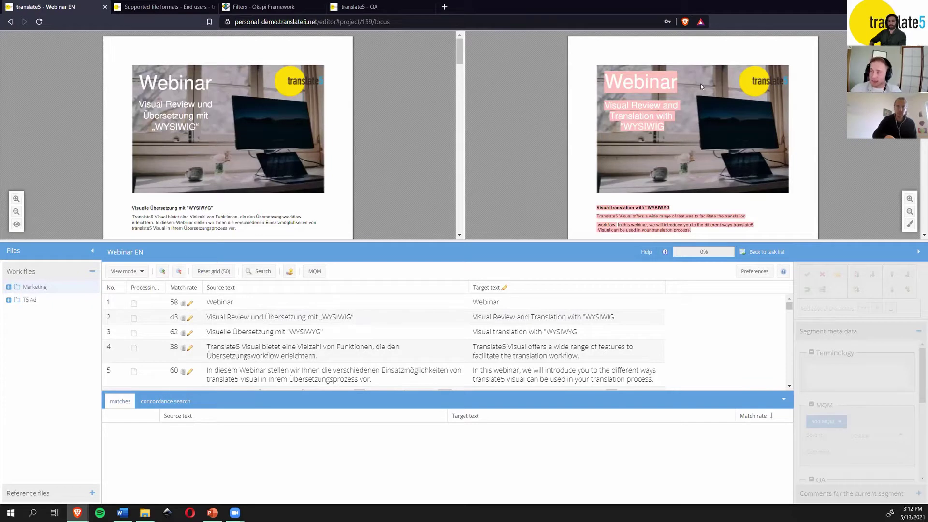
mouse_move(605, 122)
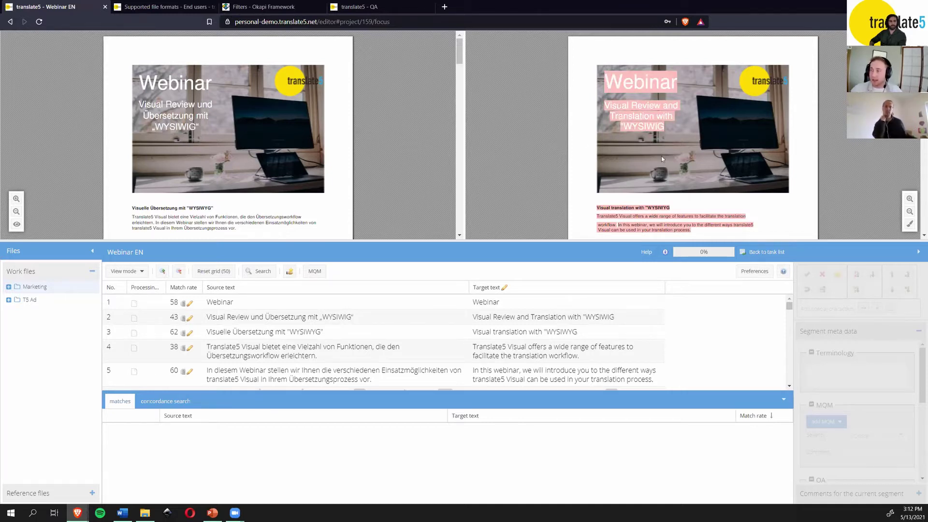
scroll(753, 180, down, 5)
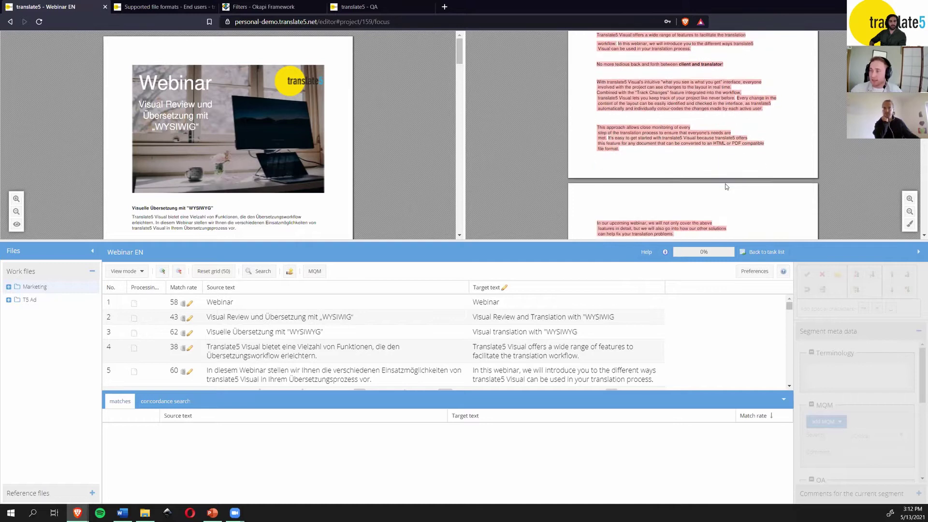
scroll(724, 188, up, 5)
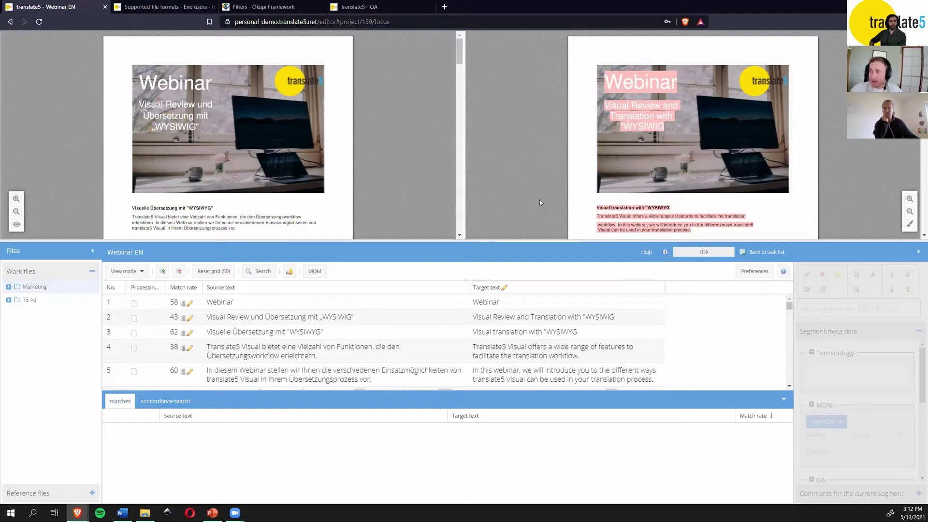
Step: Open several segments from the target layout in turn, starting with the "Visual translation" heading and ending with the "No more tedious back and forth" line
click(614, 210)
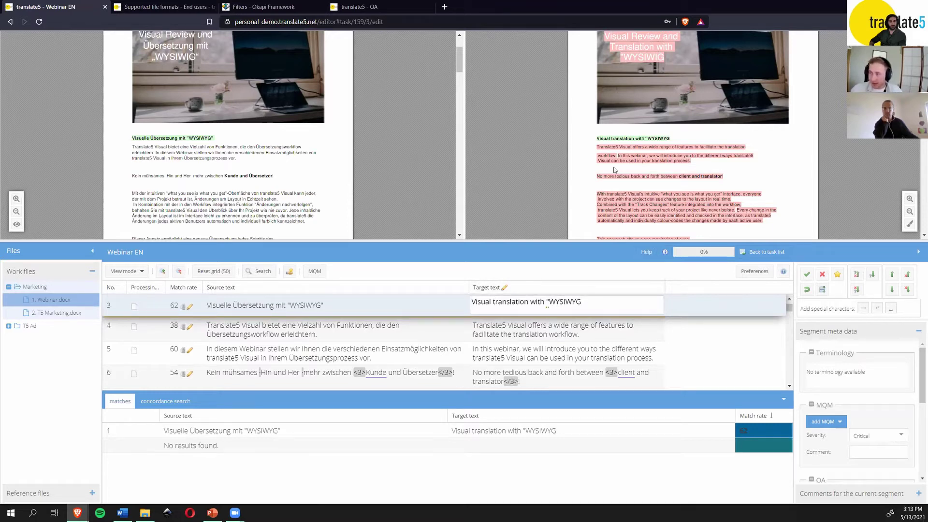
mouse_move(637, 158)
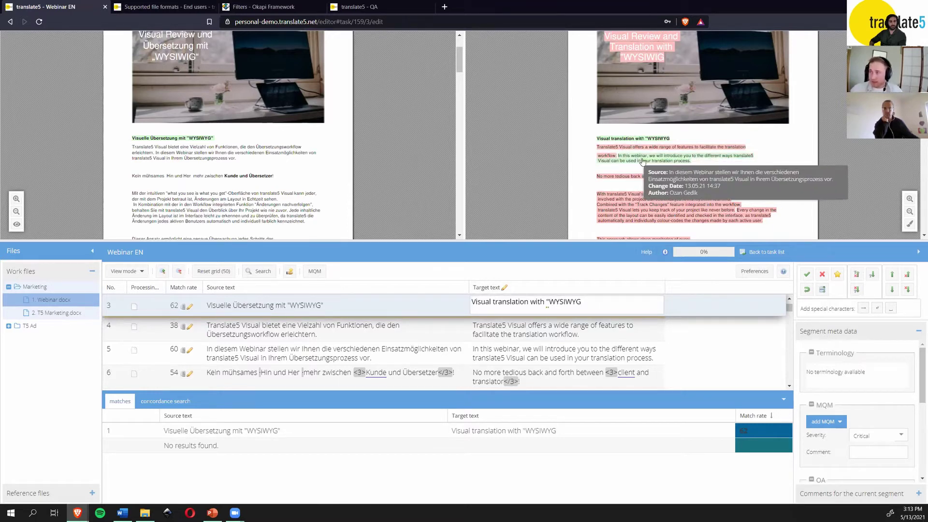
click(662, 163)
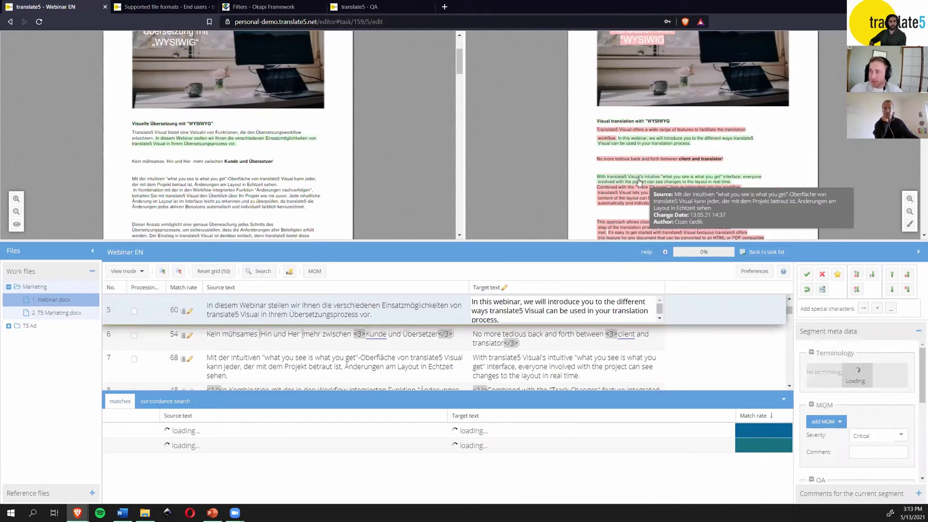
click(636, 188)
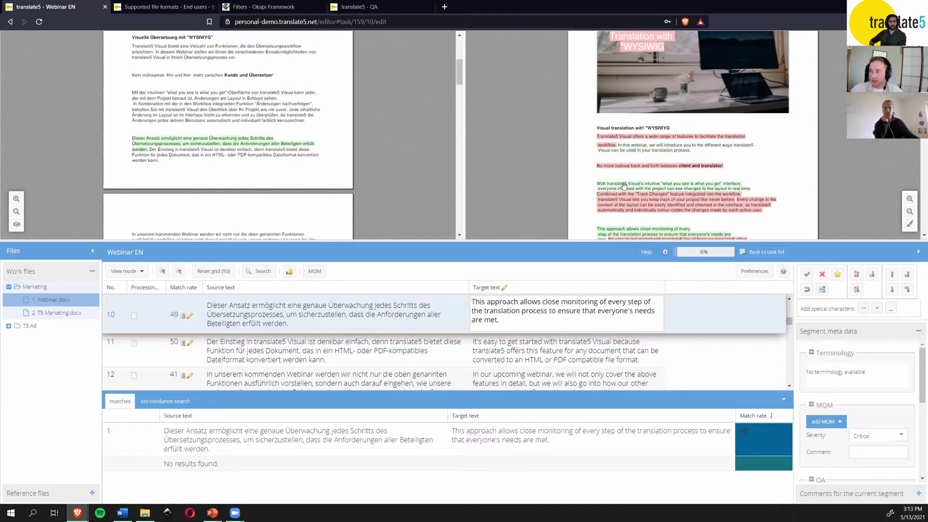
click(626, 169)
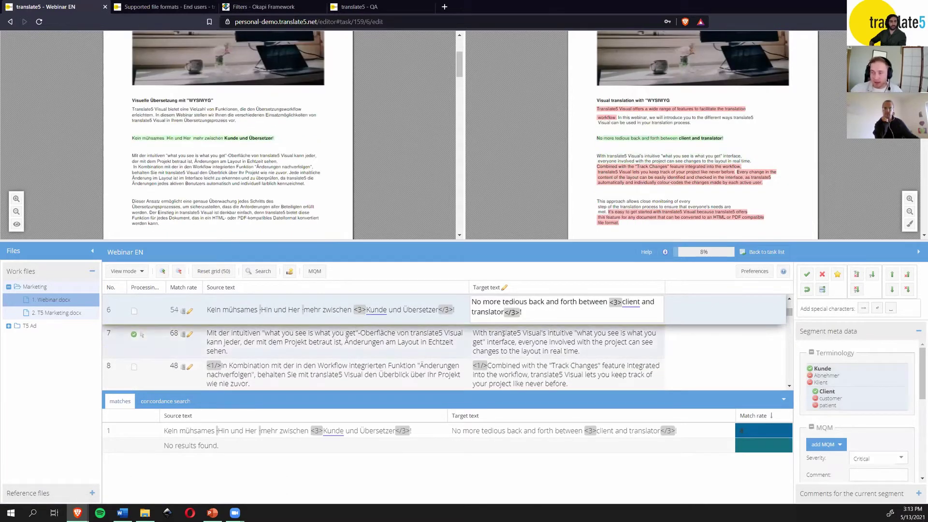
Step: Save segment 6, "No more tedious back and forth between client and translator", and close its editor
scroll(492, 365, up, 1)
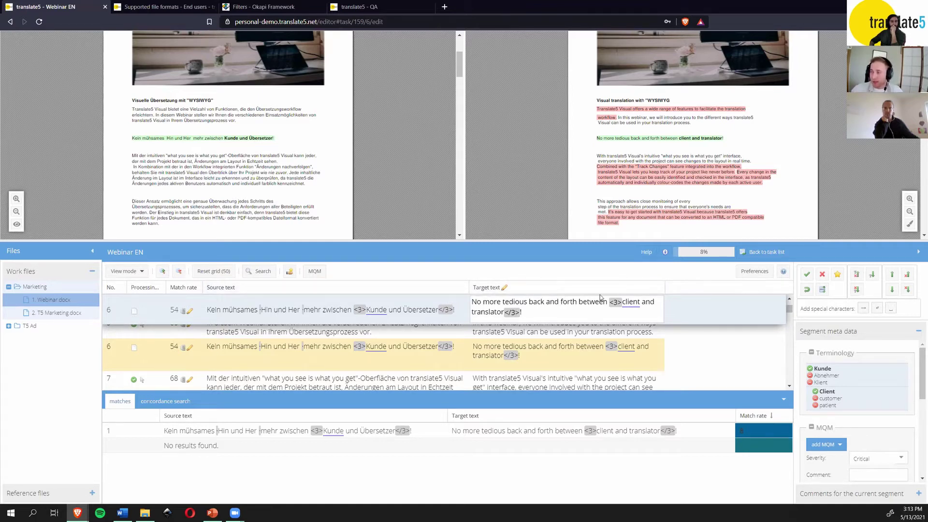
click(463, 288)
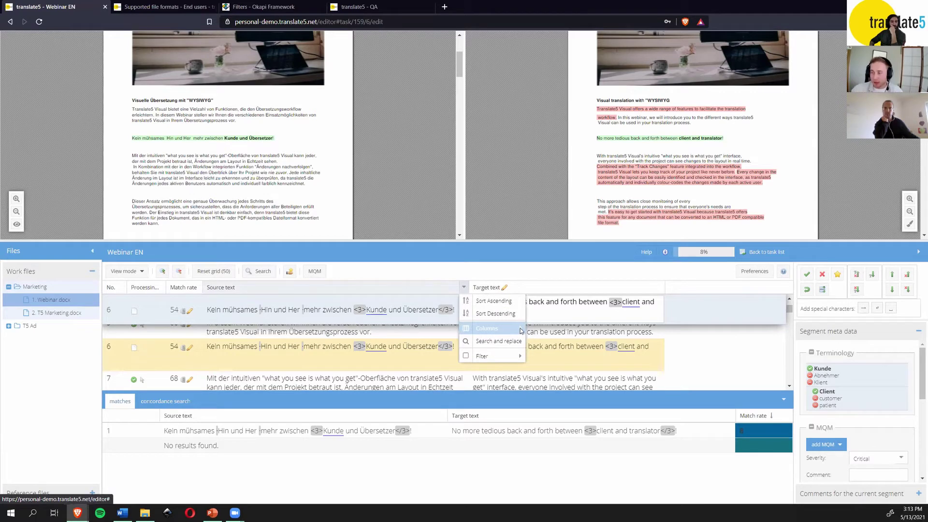
click(464, 288)
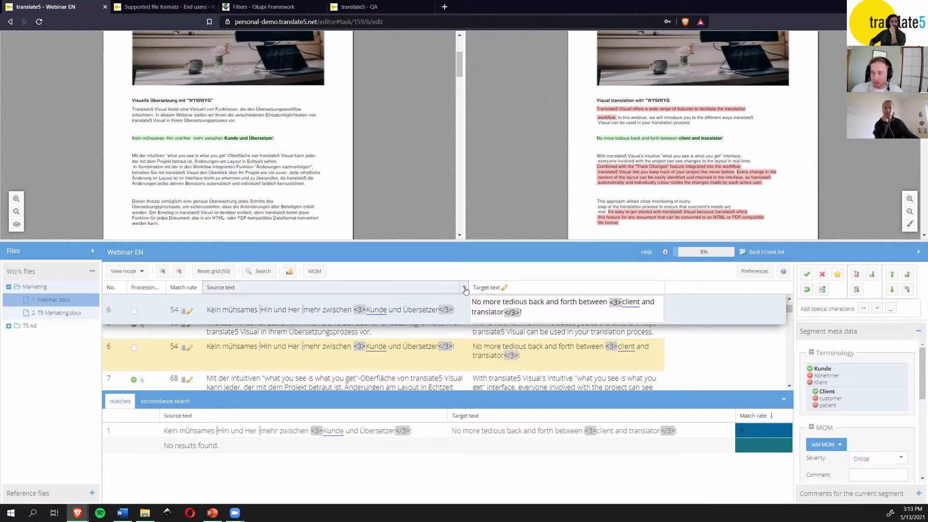
click(807, 274)
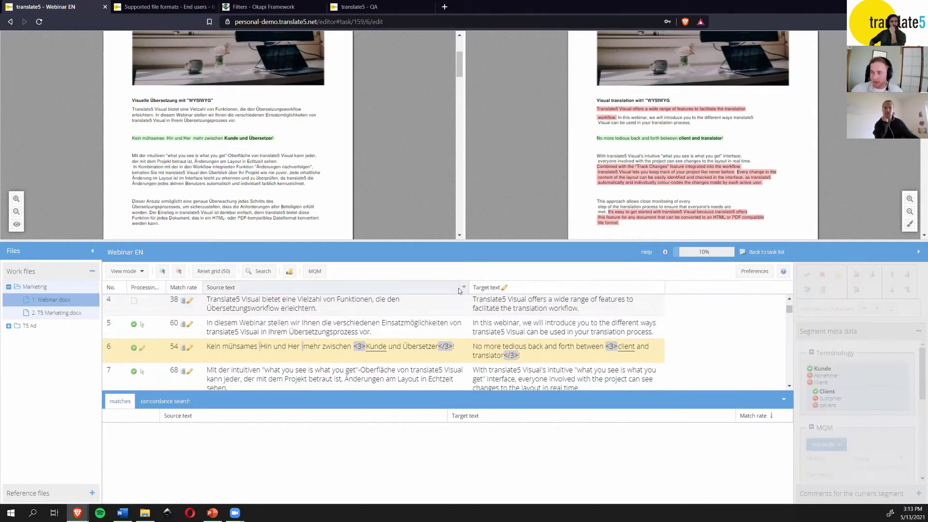
Step: Show the Comments column in the segment grid and widen the Target text column slightly
click(462, 288)
mouse_move(488, 328)
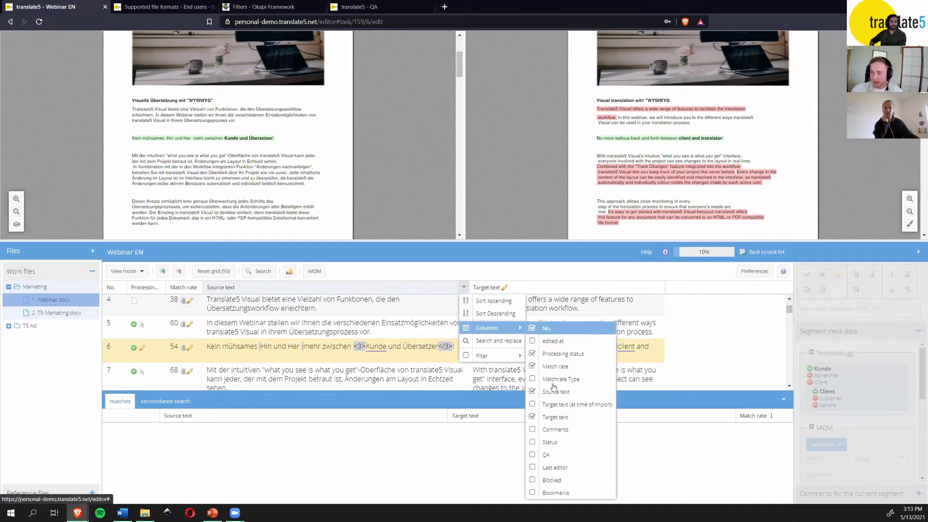
click(532, 430)
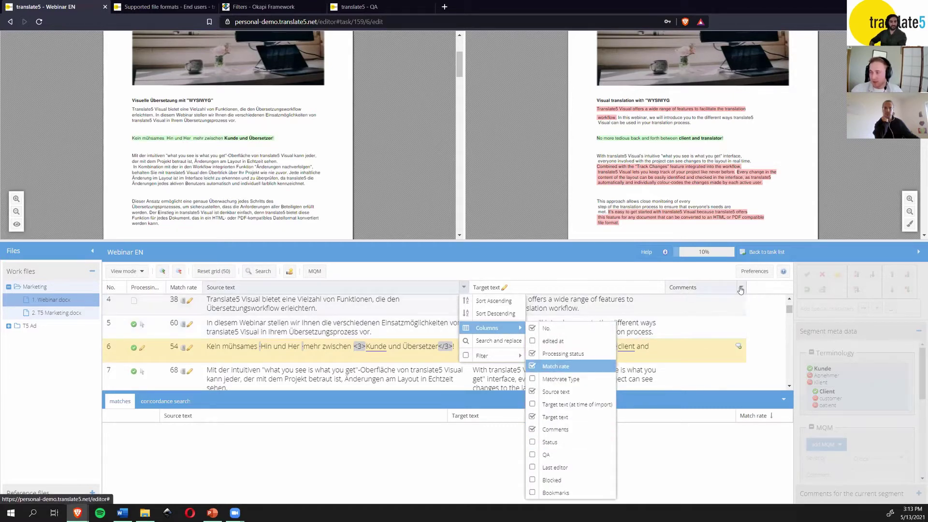
drag(664, 287, 682, 287)
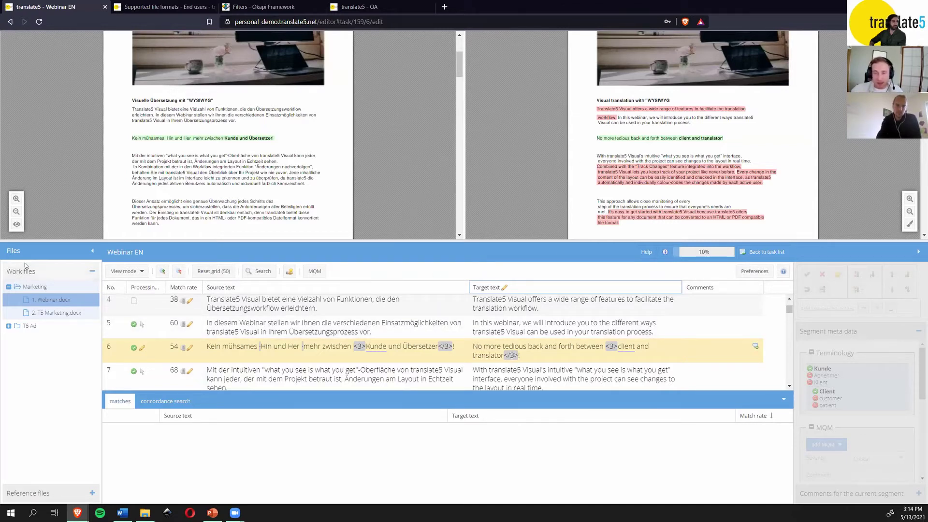
Step: Jump to the segments of T5 Marketing.docx and expand the T5 Ad folder in the work files
click(93, 251)
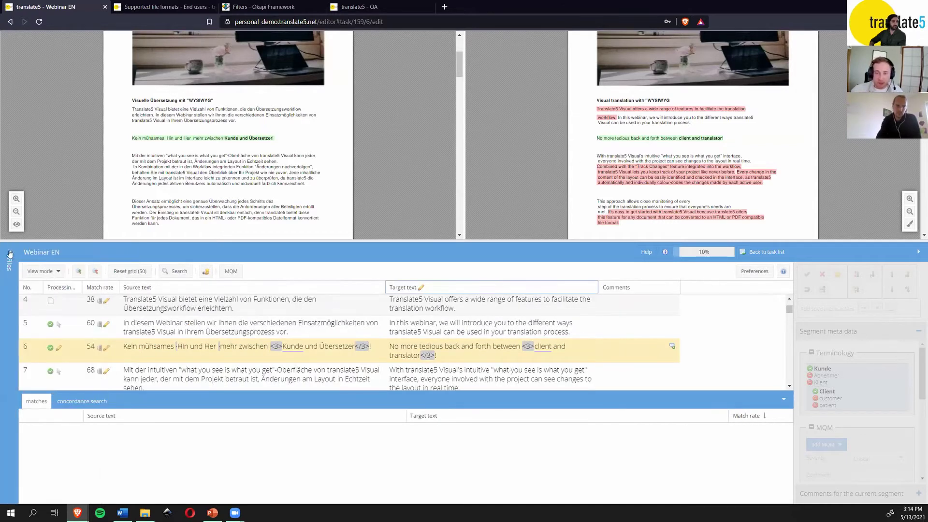
click(11, 255)
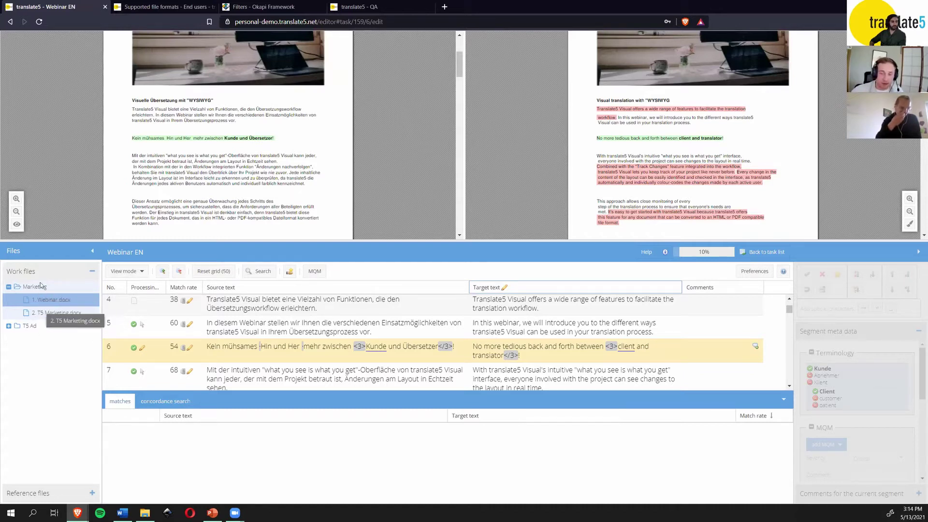
click(46, 313)
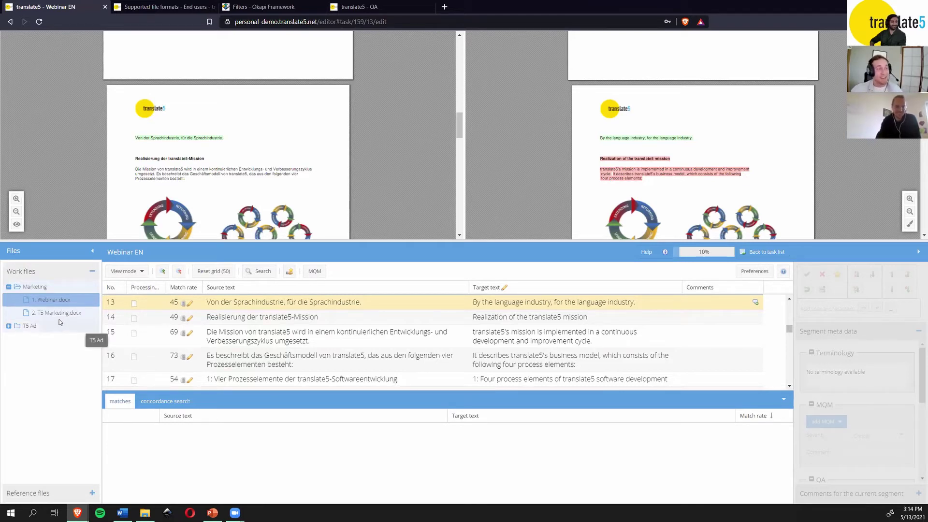
click(9, 327)
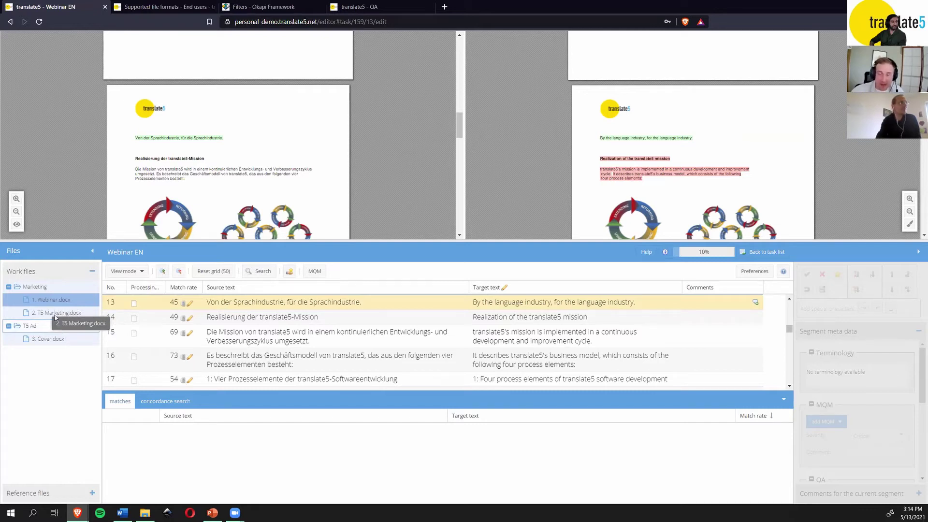
drag(48, 305, 52, 309)
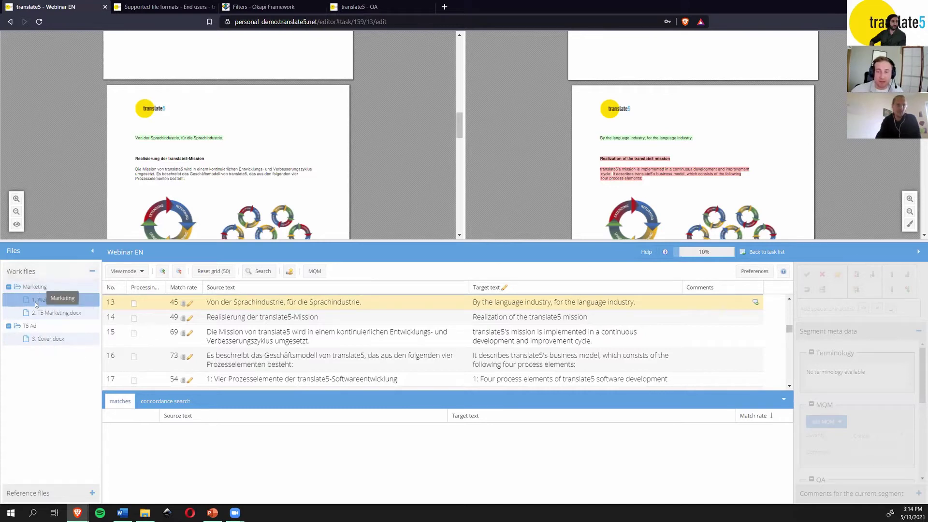
Step: Collapse the file list and return to the first segments of the grid
click(93, 254)
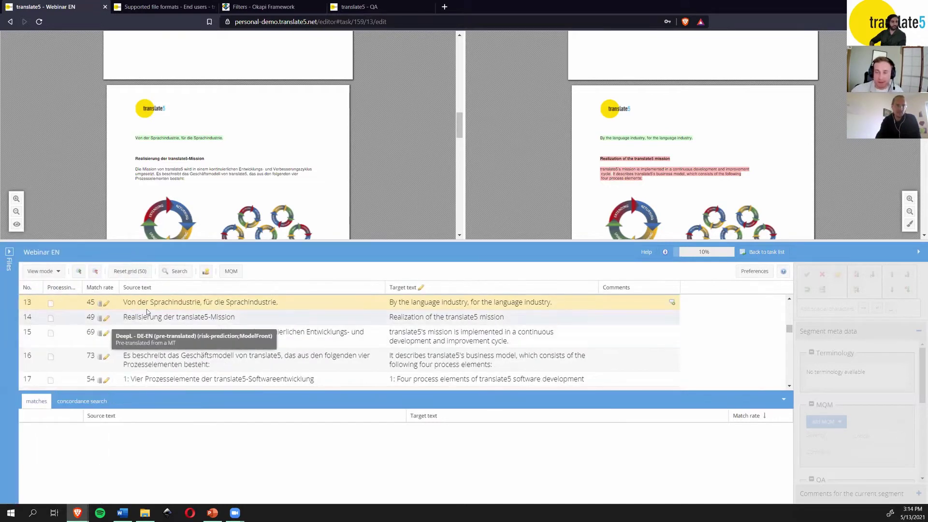
scroll(497, 188, up, 1)
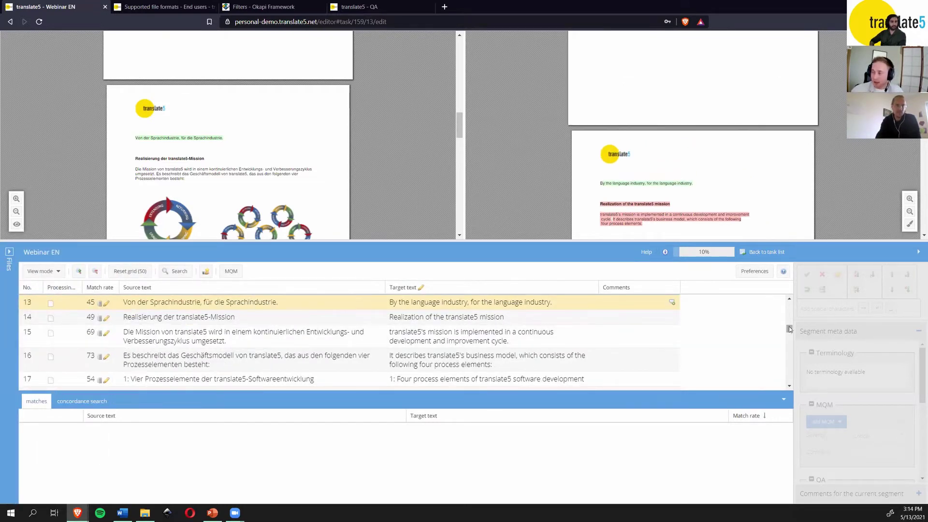
drag(789, 329, 789, 303)
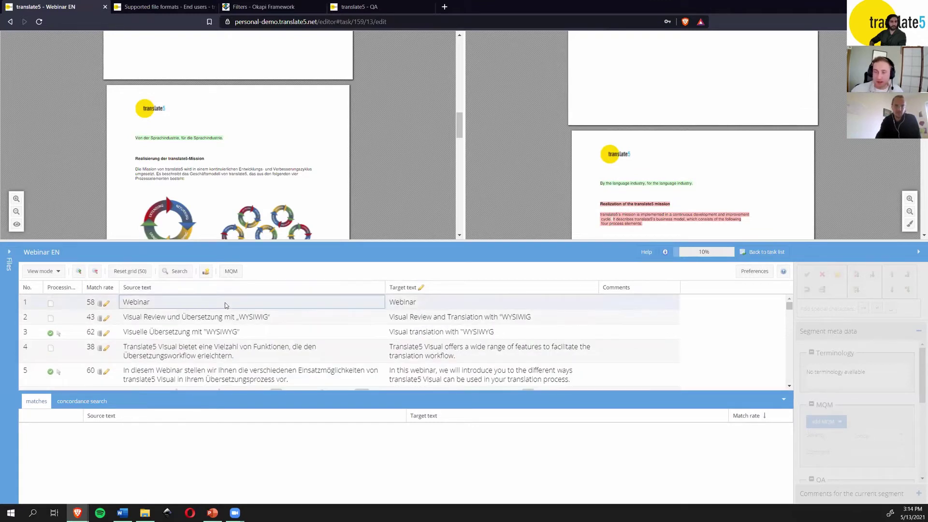
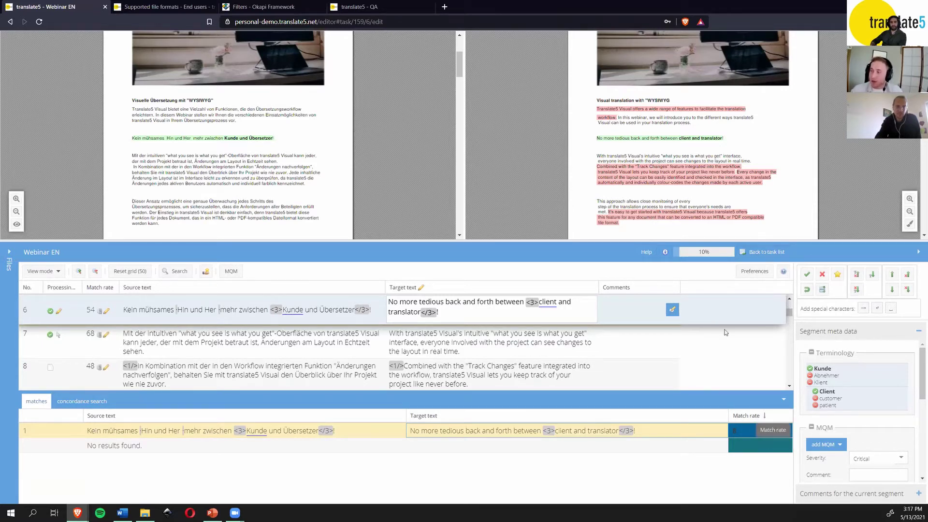
Step: View the Webinar title page in both the source and target layouts
scroll(744, 191, up, 3)
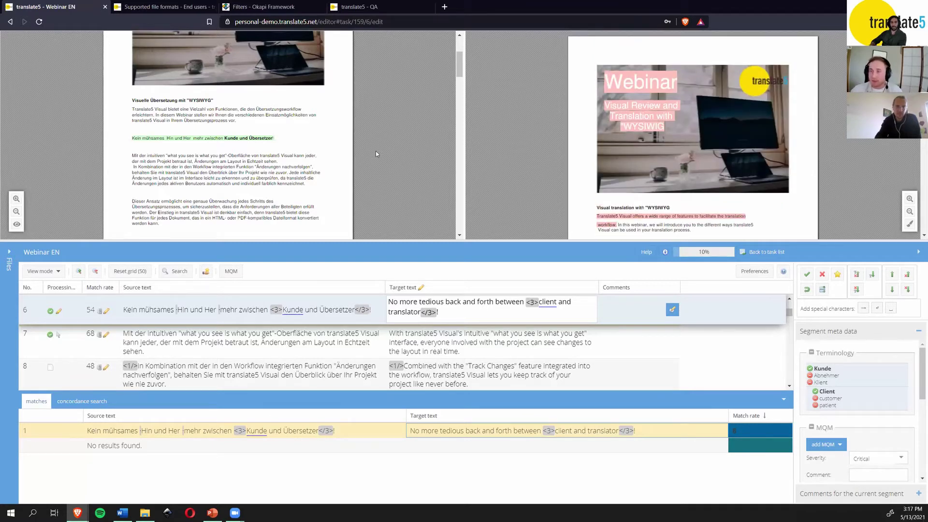
scroll(377, 153, up, 2)
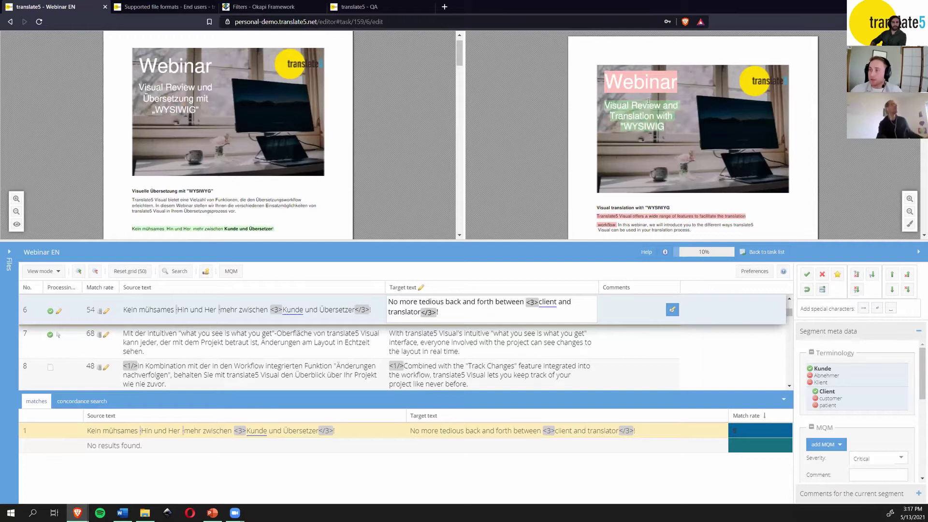
scroll(623, 68, down, 1)
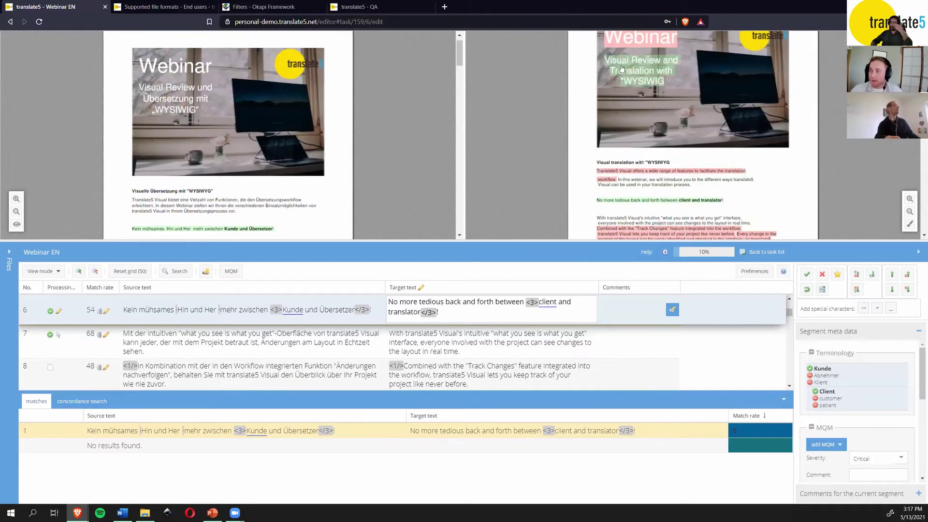
Step: Open the opening paragraph's sentences and the layout-content-change sentence from the target layout, ending on segment 5
mouse_move(613, 55)
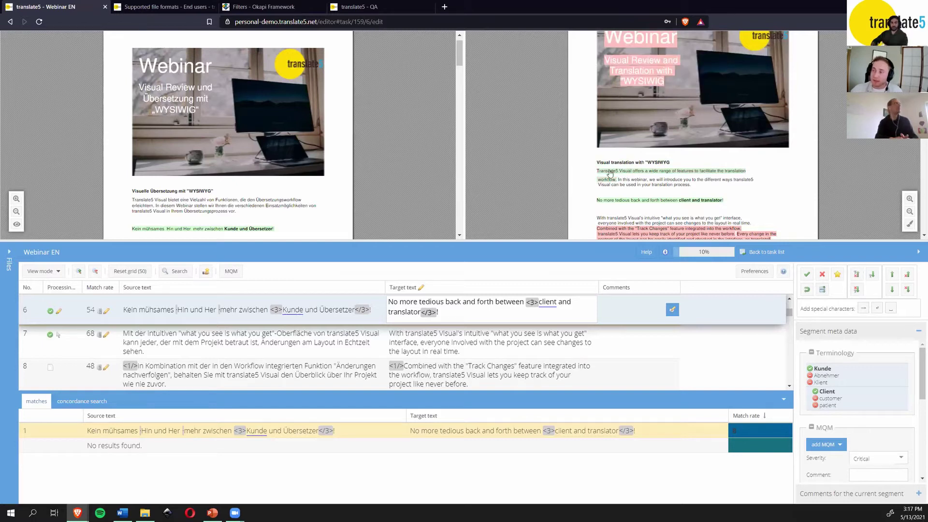
mouse_move(627, 175)
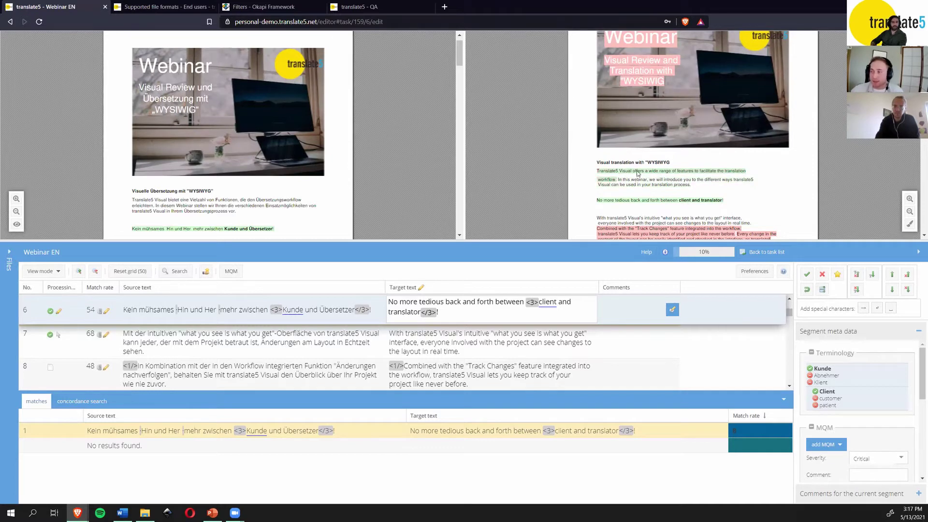
click(639, 173)
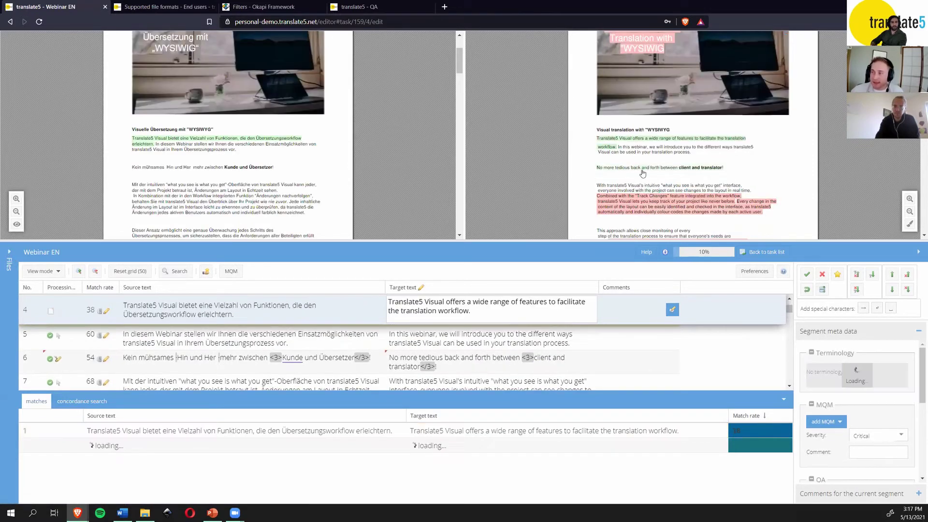
click(666, 211)
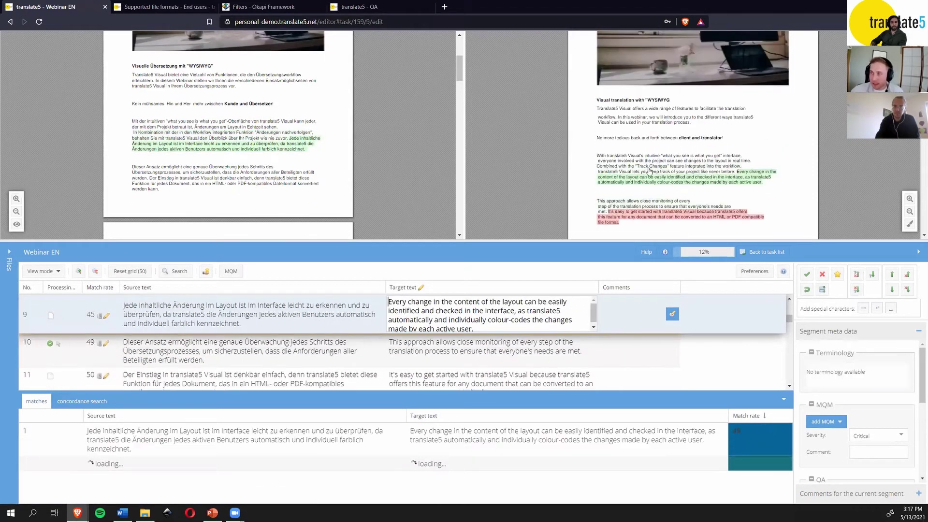
scroll(650, 170, up, 1)
click(616, 123)
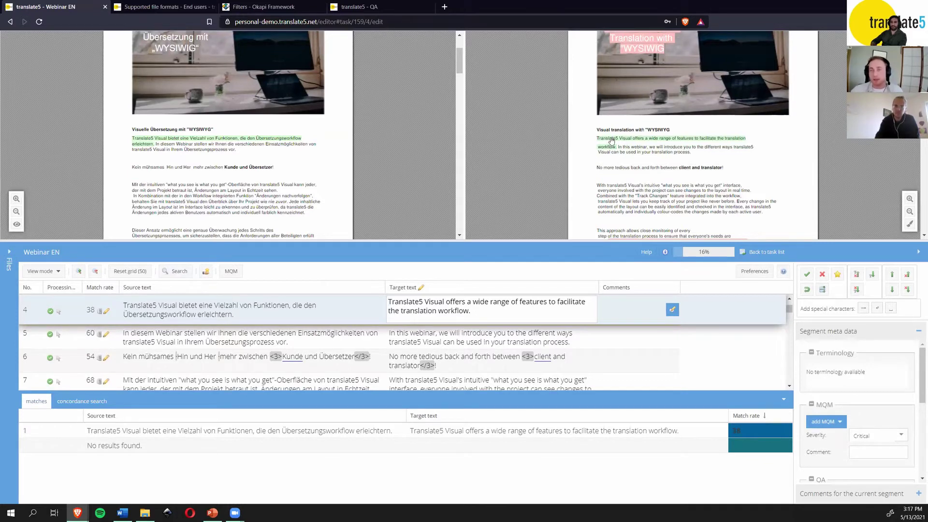
click(637, 152)
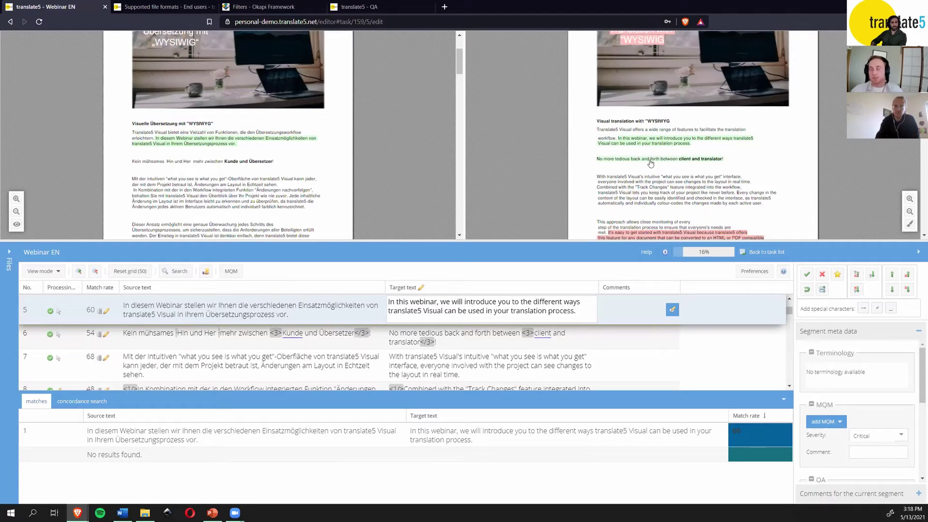
Step: Inspect segment 11 and its match's target text, and open segment 10 from the target layout
scroll(662, 181, down, 3)
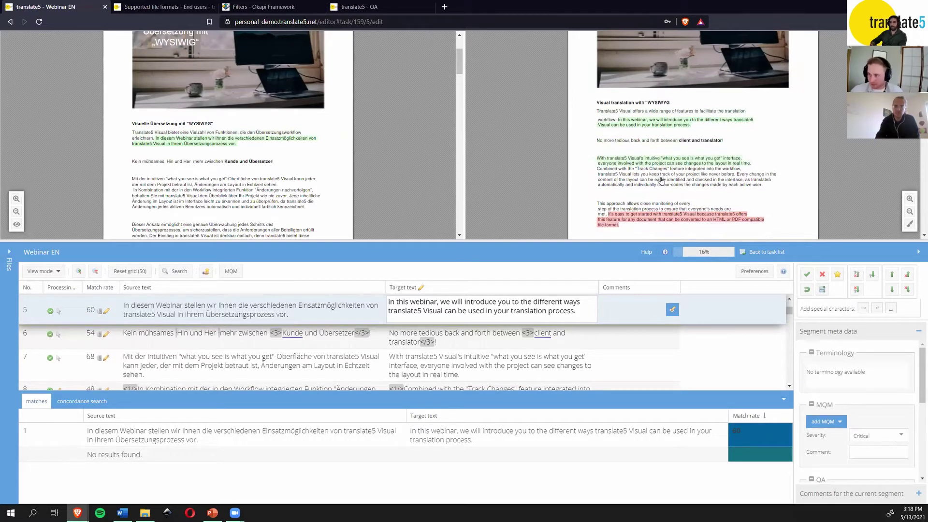
scroll(673, 197, up, 2)
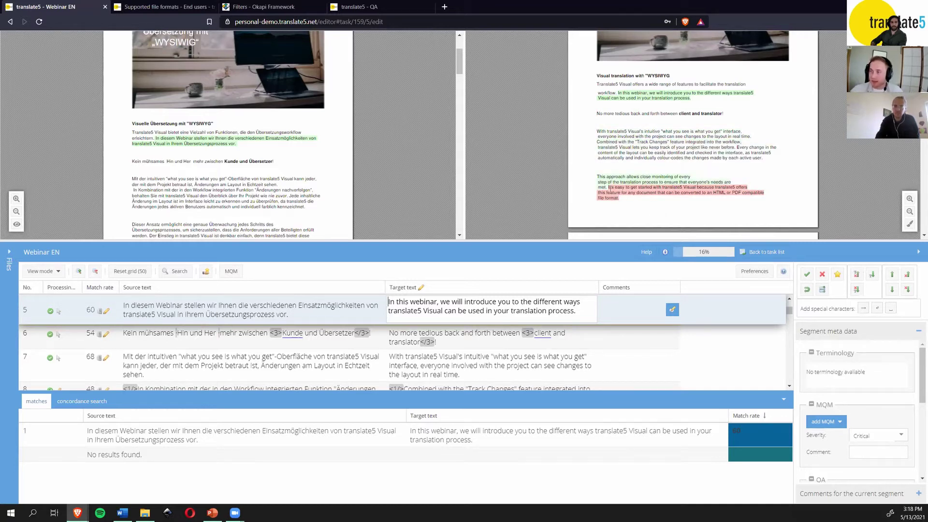
mouse_move(631, 193)
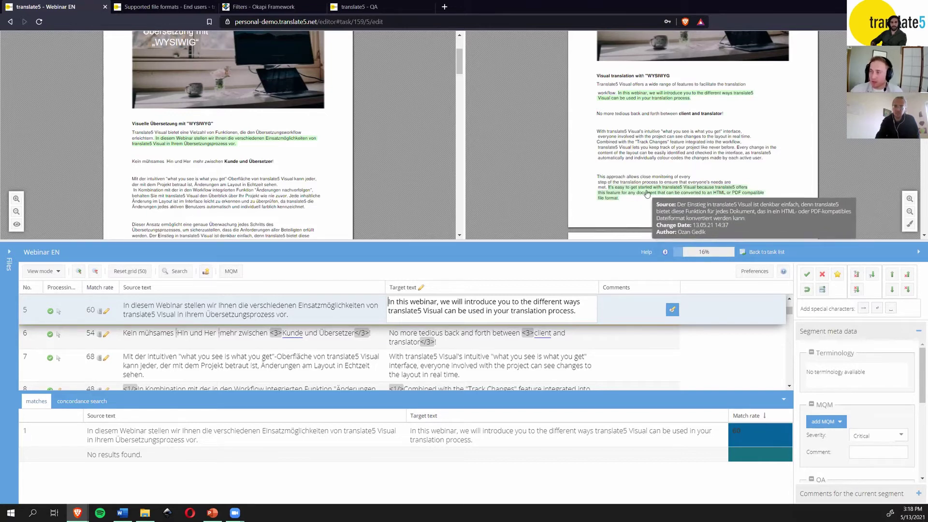
click(647, 194)
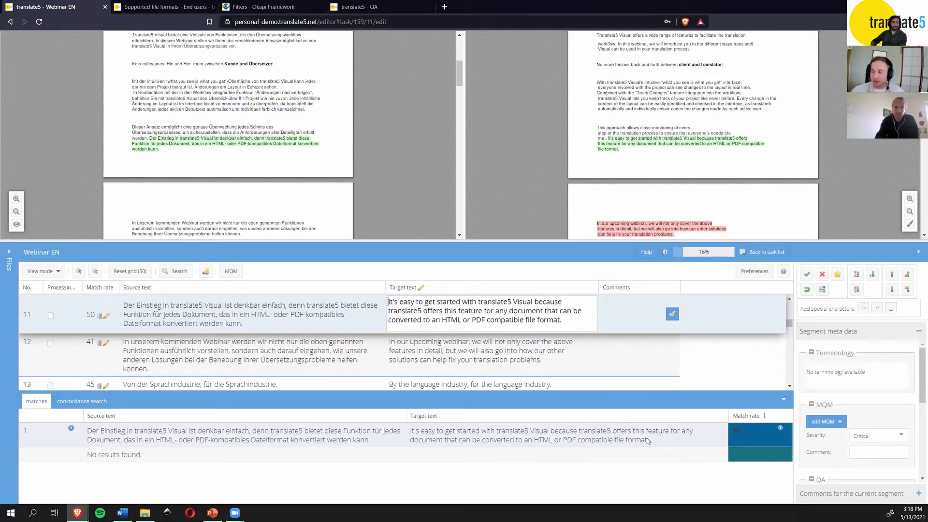
drag(647, 440, 414, 430)
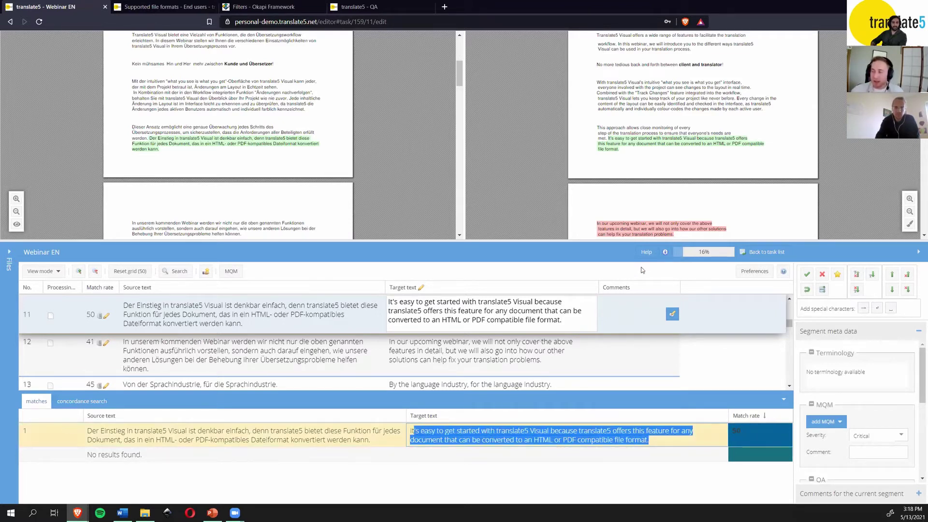
click(636, 132)
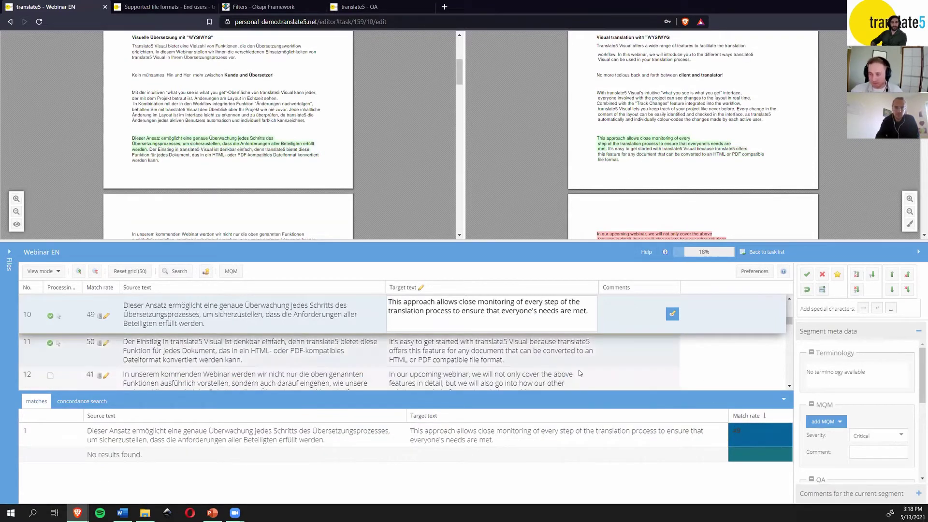
Step: Collapse the matches and concordance search area and open segment 6 from the target layout
click(783, 401)
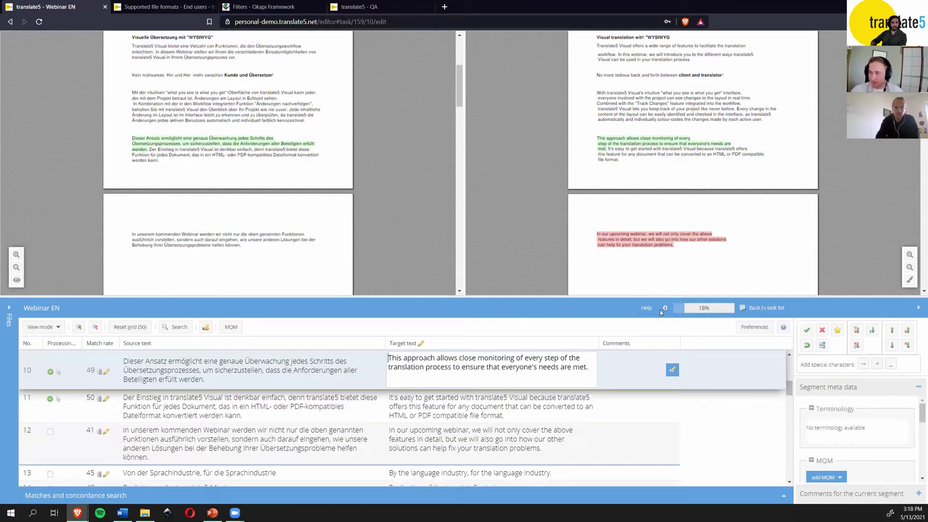
scroll(661, 221, up, 5)
scroll(661, 221, down, 1)
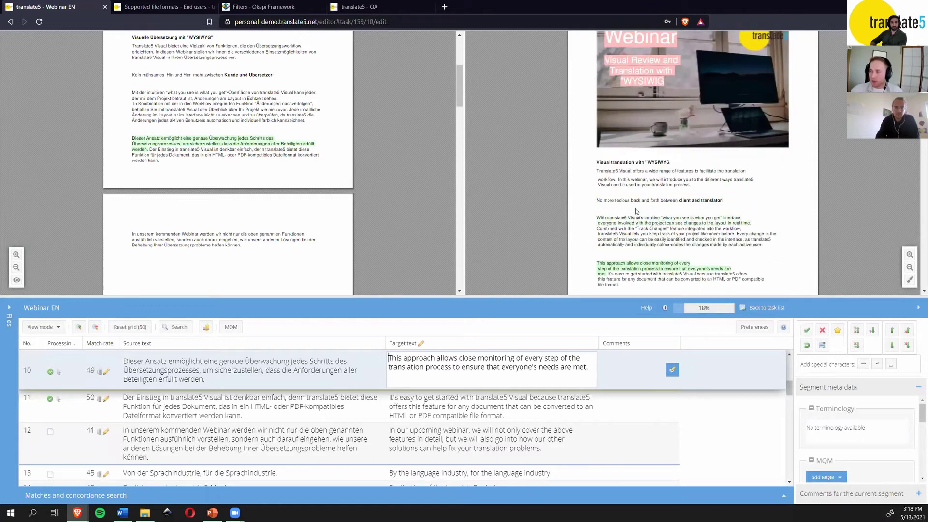
scroll(662, 208, up, 1)
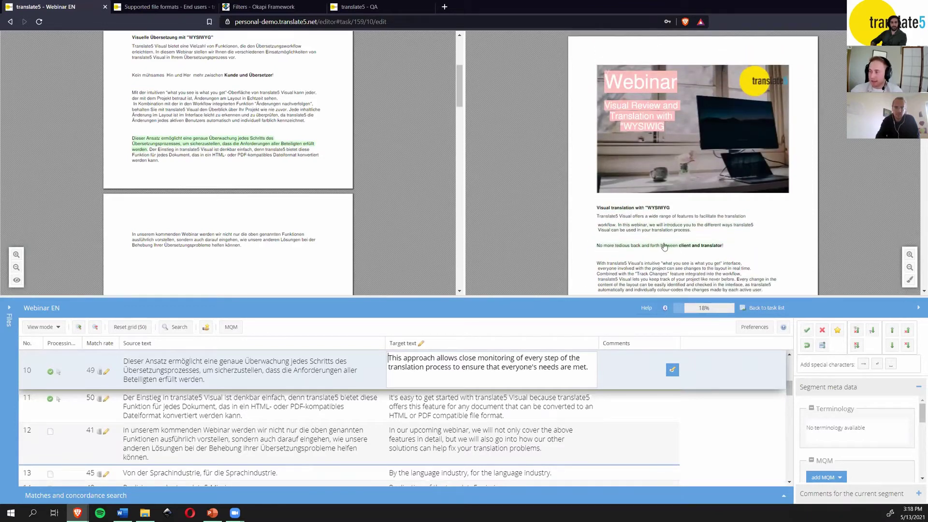
click(627, 248)
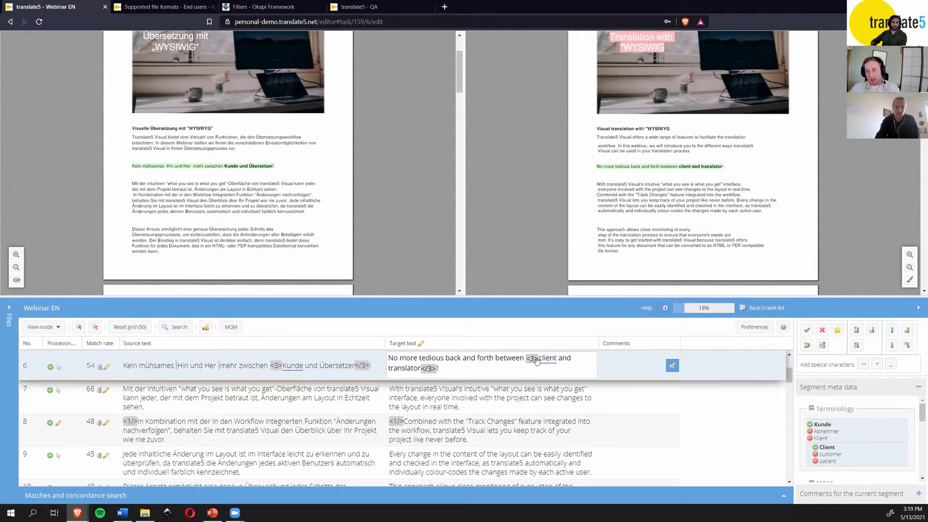
Step: Compare the source term Kunde with the target term client in segment 6 against the terminology entry
double_click(295, 366)
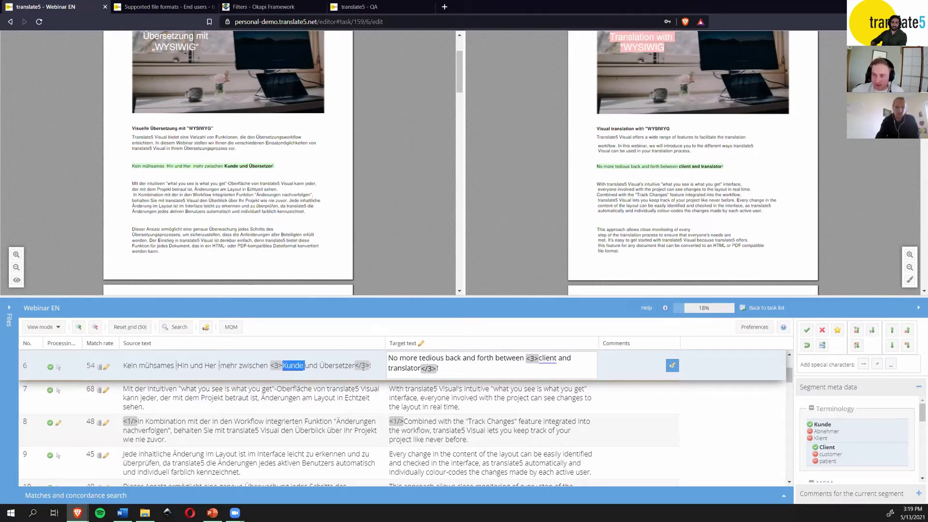
double_click(541, 361)
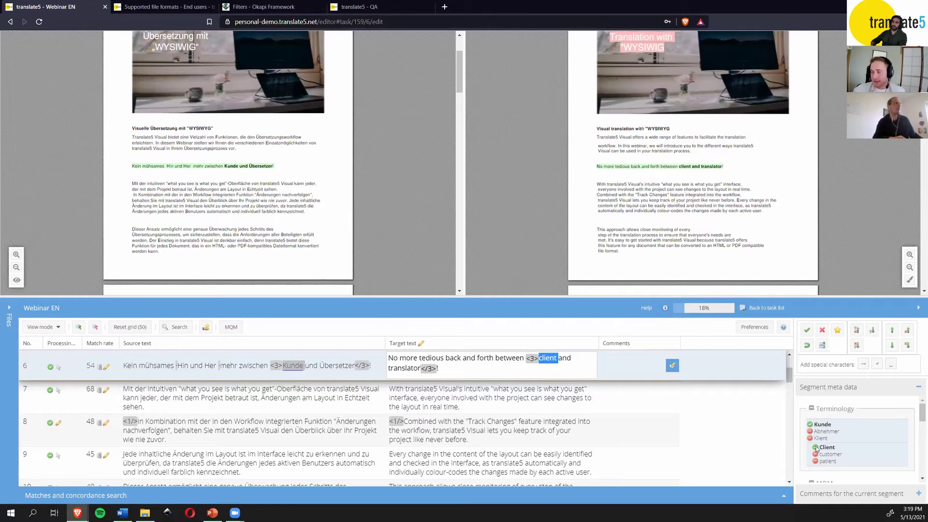
click(563, 366)
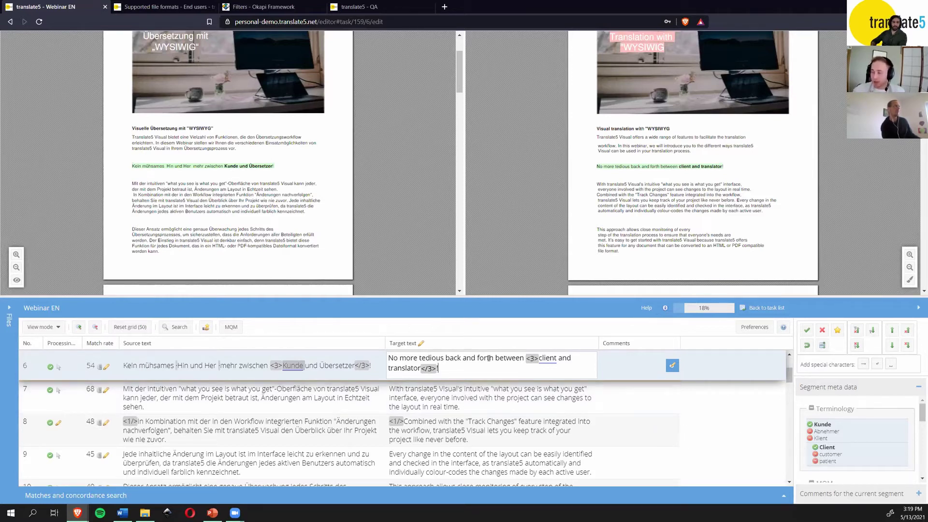
Step: Replace client with customer in segment 6's target text and save the segment
drag(557, 358, 541, 361)
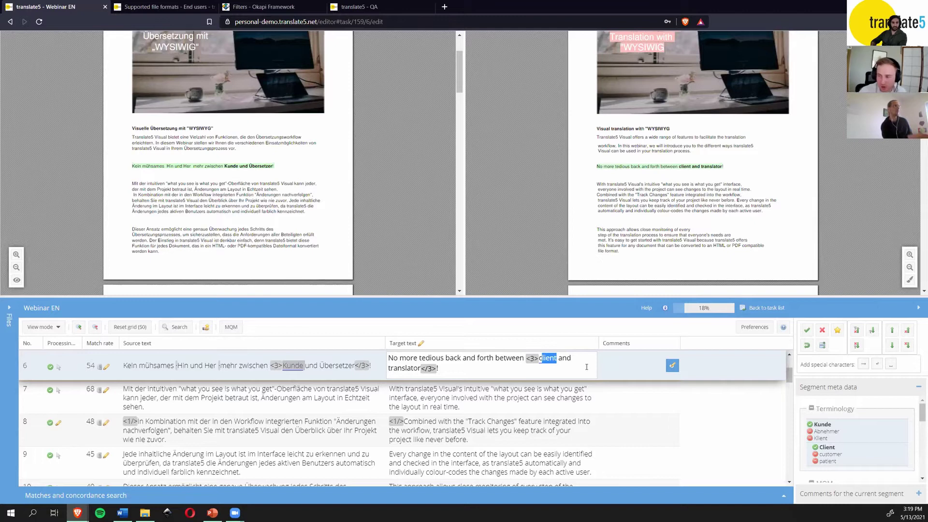
key(Delete)
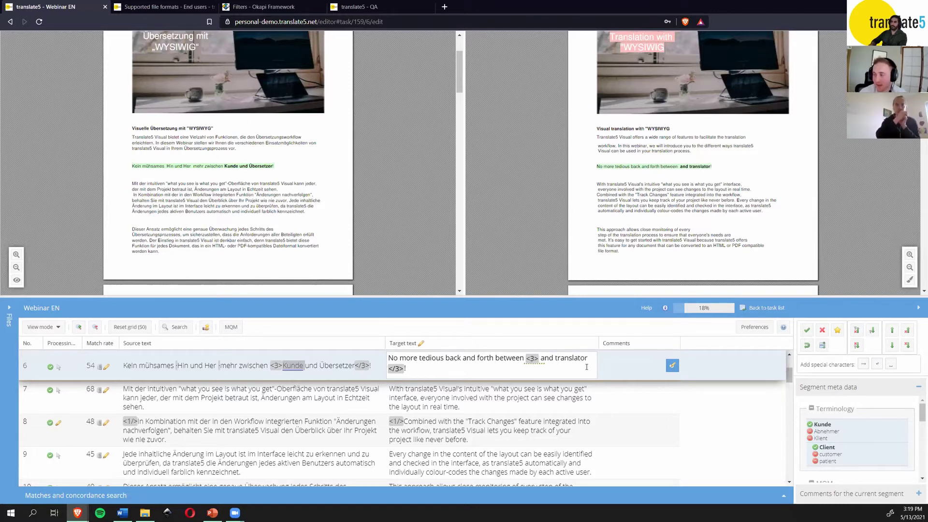
text(customer)
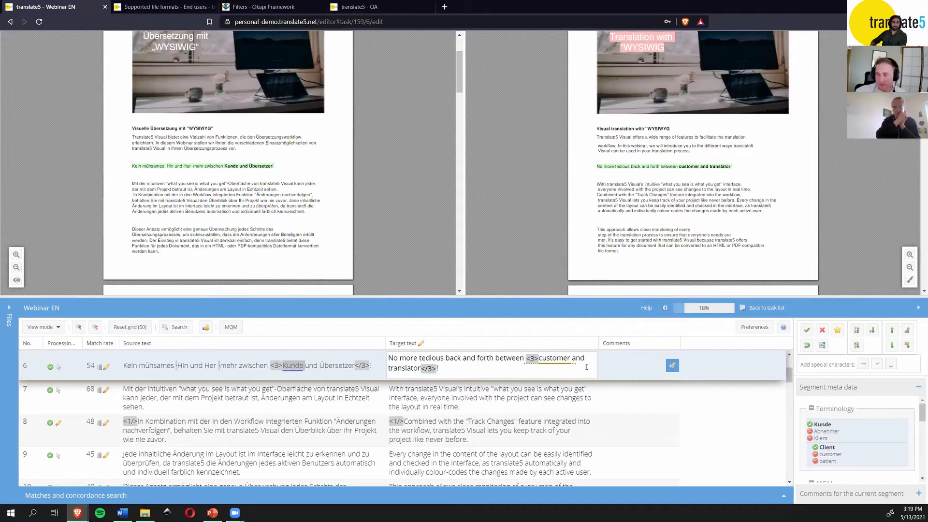
click(563, 372)
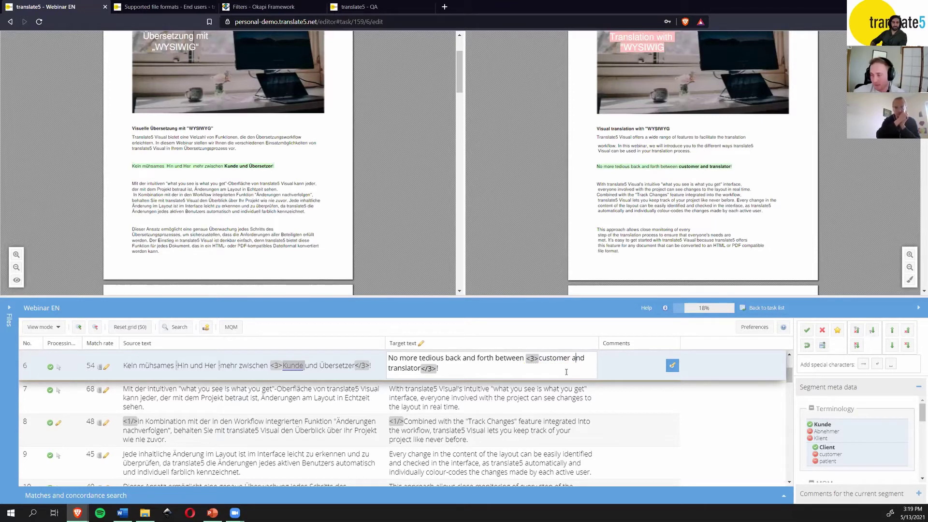
click(806, 331)
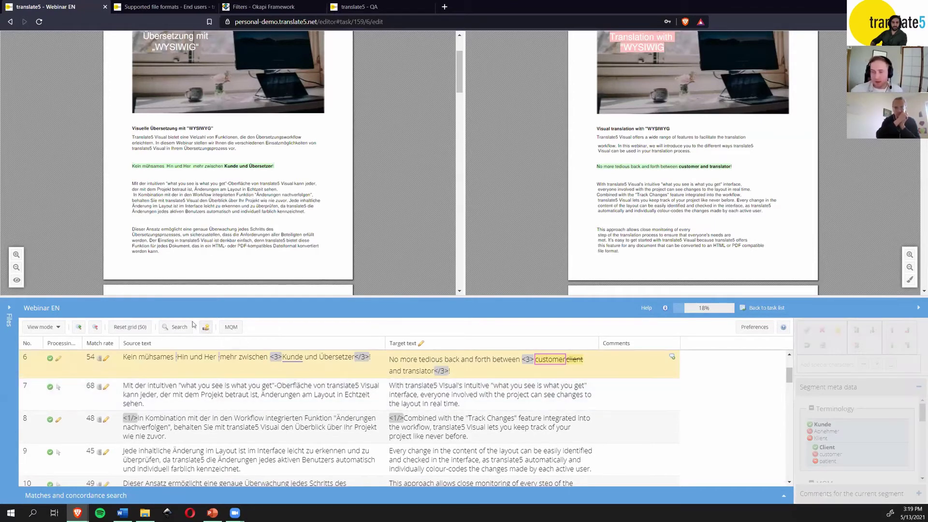
Step: Turn off the display of tracked changes in the segment grid
click(44, 326)
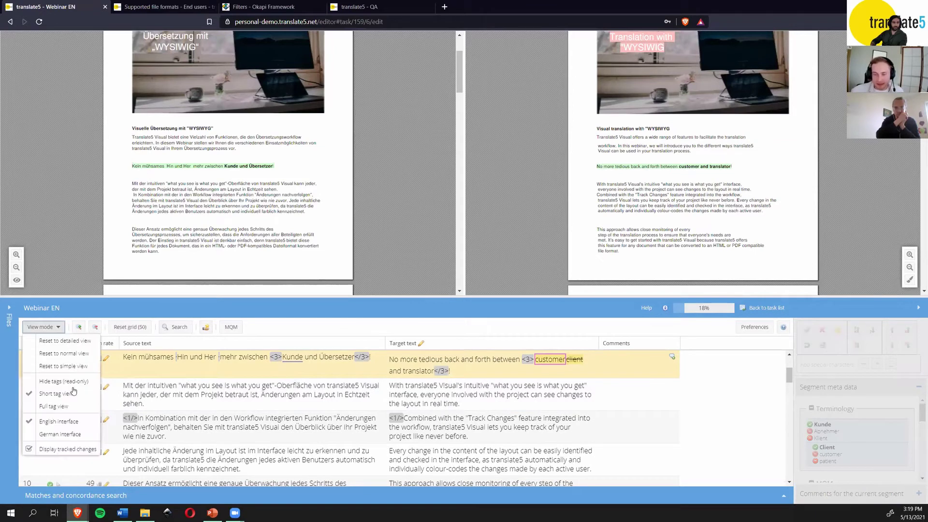
click(63, 451)
click(700, 378)
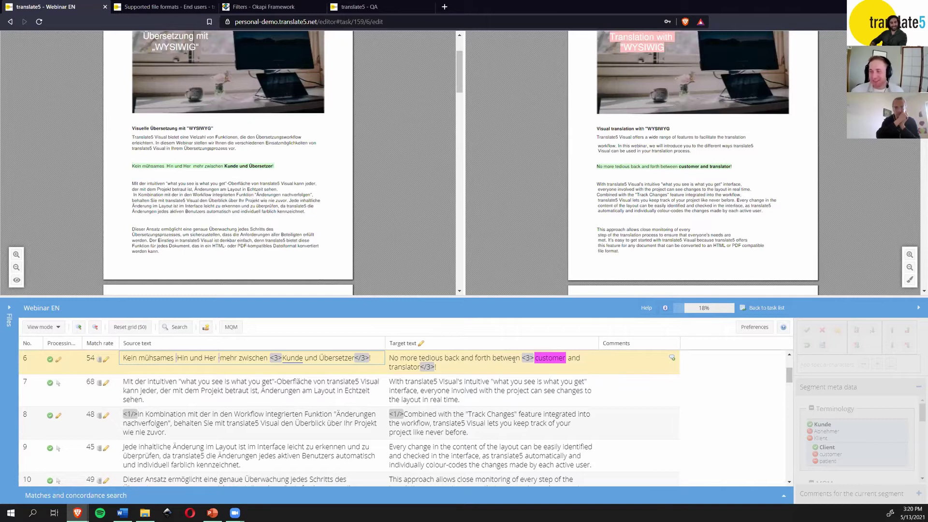
Step: Examine the marked term customer in segment 6's target text, including its insertion details and terminology entry
scroll(556, 404, up, 1)
mouse_move(557, 405)
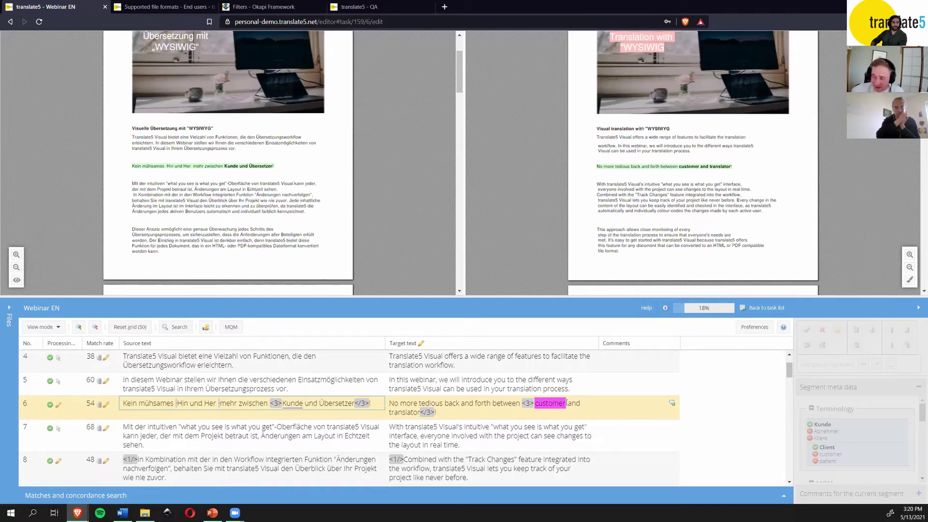
double_click(537, 404)
double_click(537, 404)
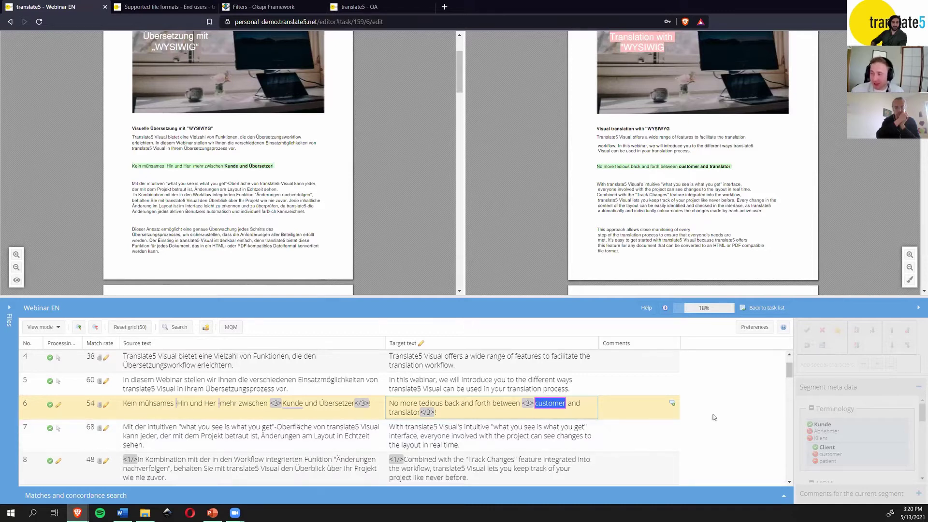
click(535, 403)
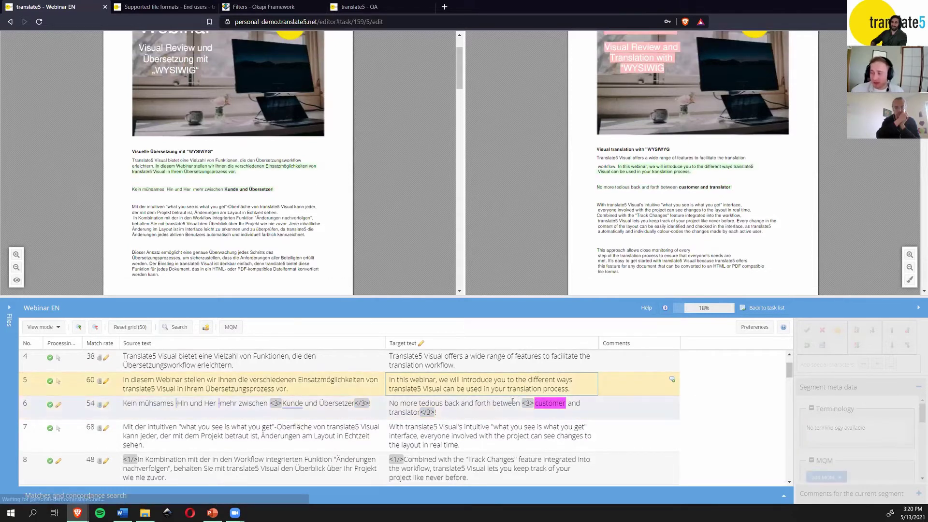
mouse_move(546, 404)
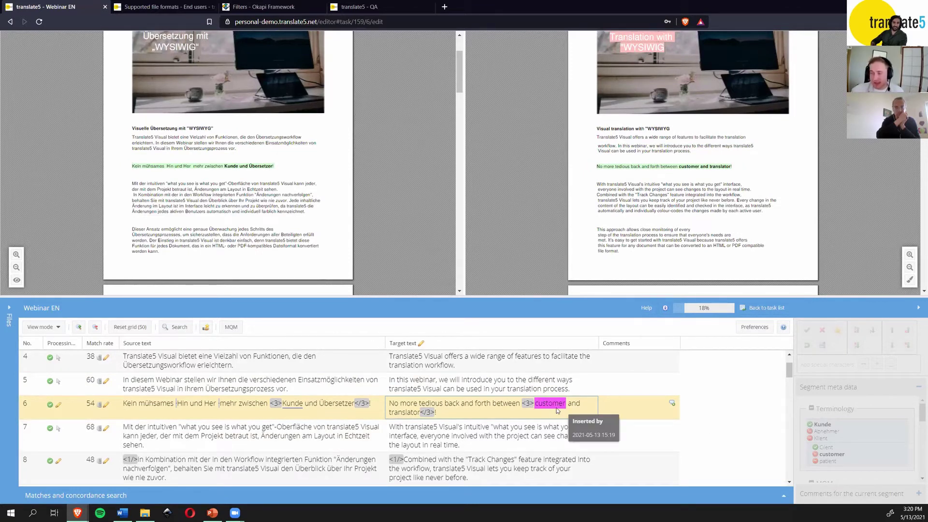
Step: Replace customer with client in segment 6's target text and save the segment
double_click(579, 414)
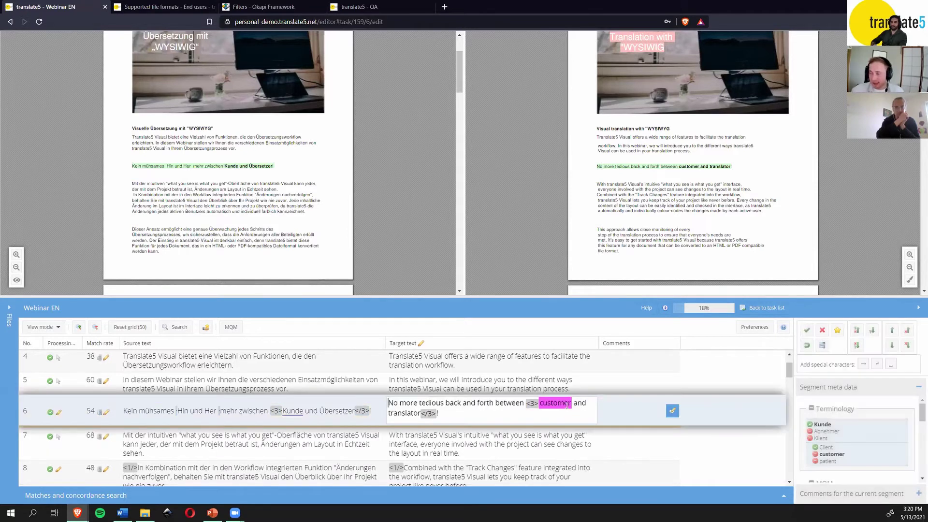
drag(573, 402, 543, 402)
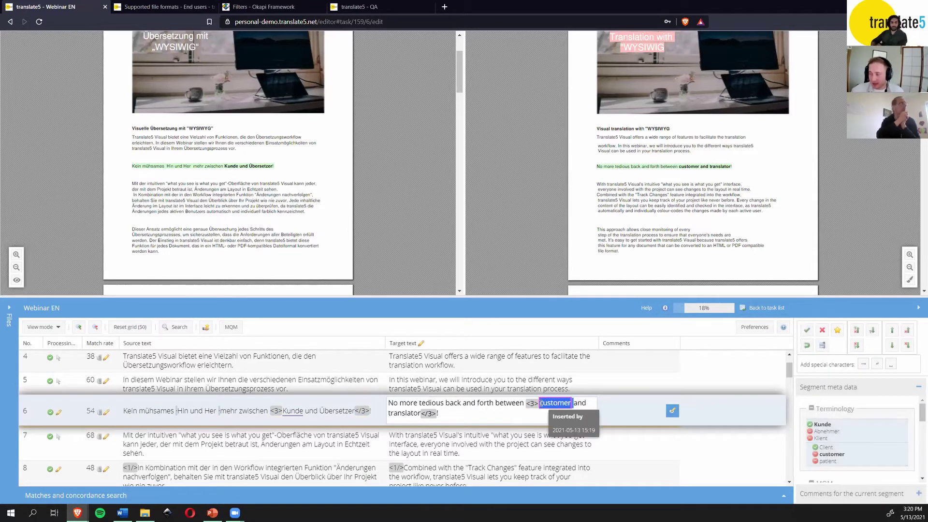
text(clien)
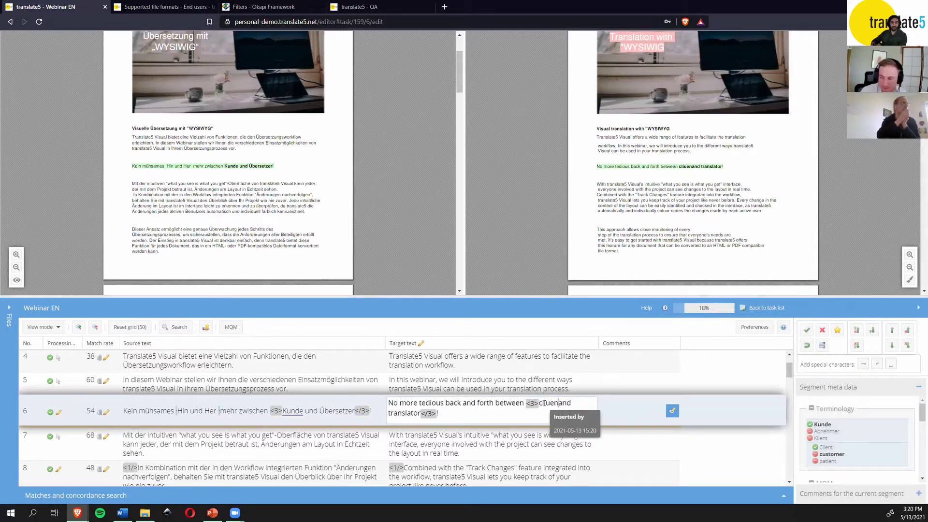
key(BackSpace)
key(BackSpace)
key(BackSpace)
text(ent)
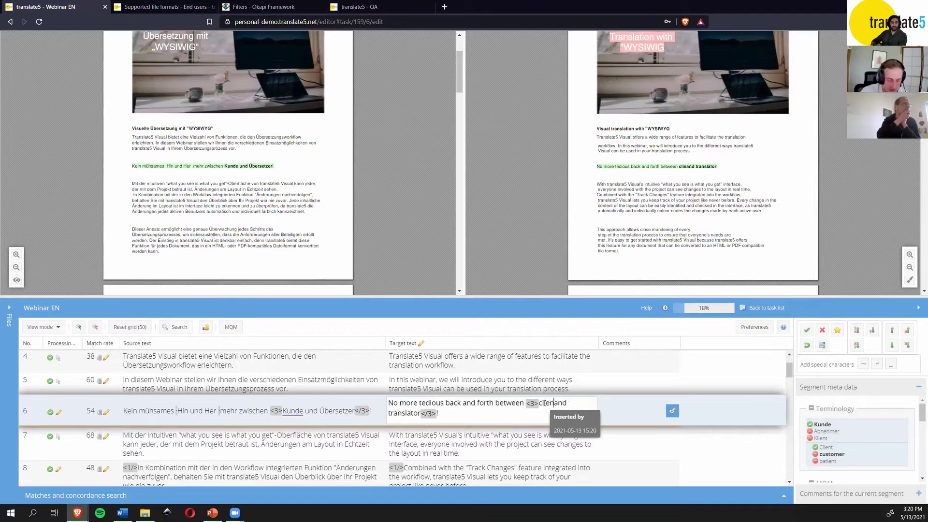
key(shift+Return)
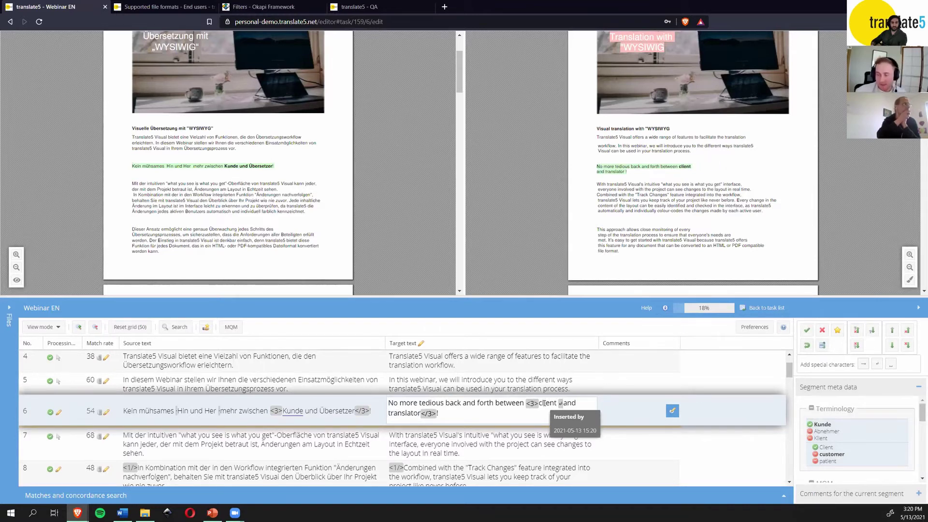
key(BackSpace)
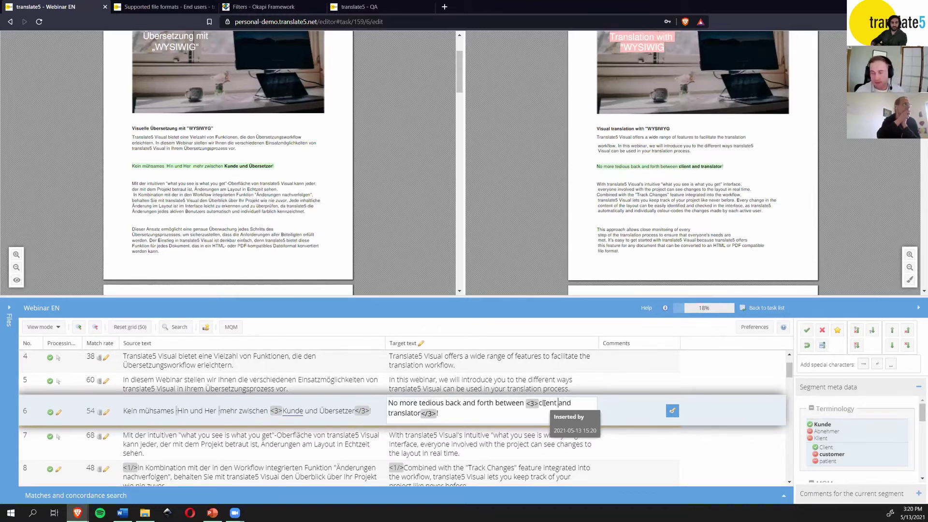
click(801, 337)
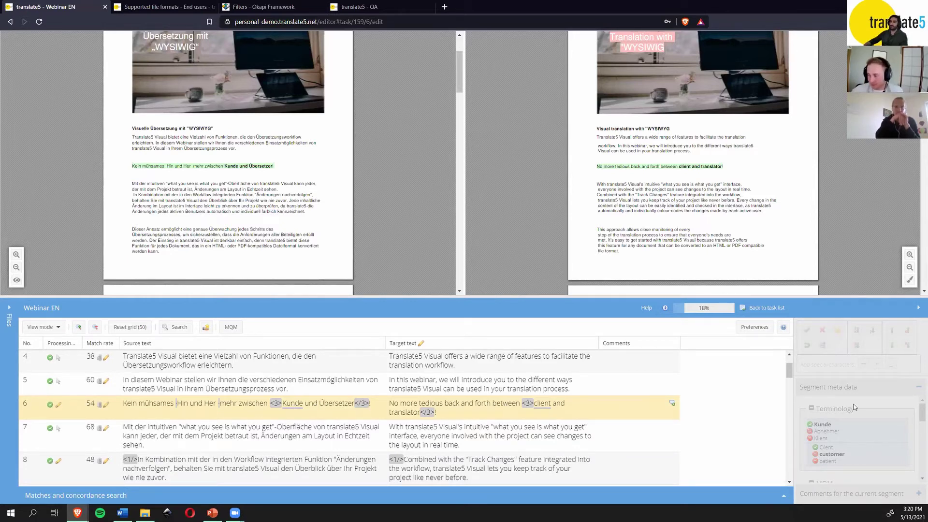
Step: Inspect the marked term client in segment 6's target text, including its insertion details and surrounding tag, and reopen the segment for editing
double_click(551, 404)
drag(551, 404, 534, 404)
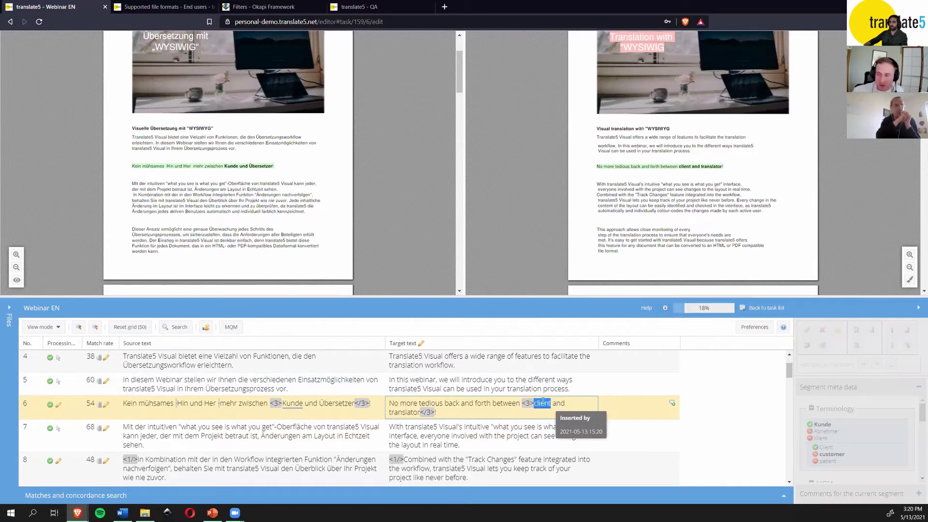
double_click(555, 405)
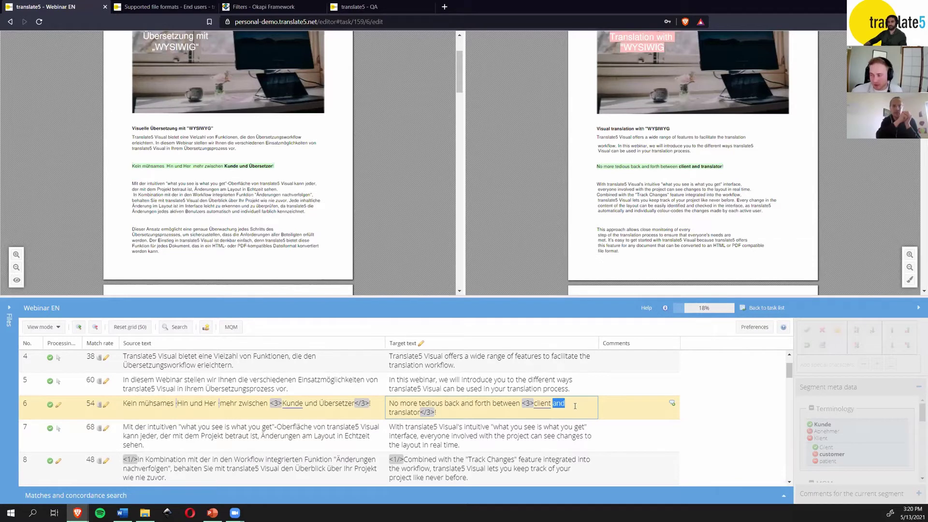
drag(555, 404, 537, 404)
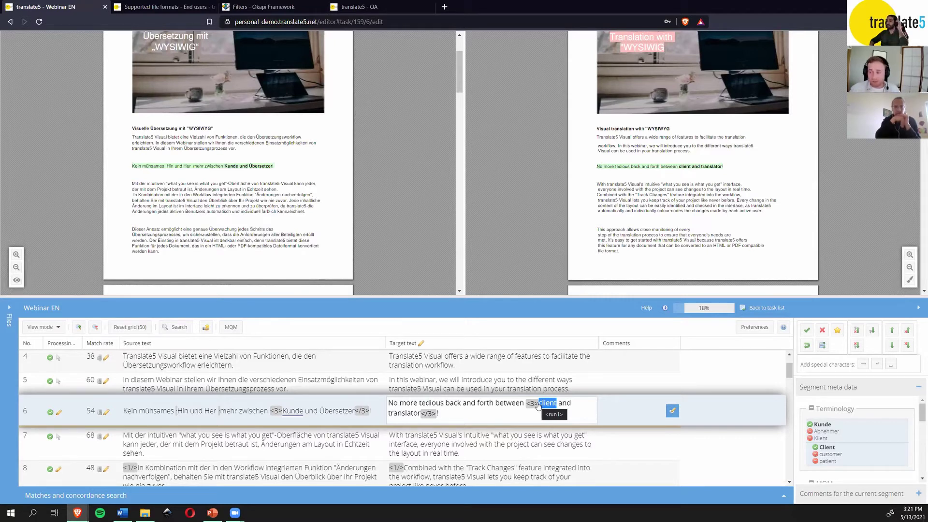
click(564, 405)
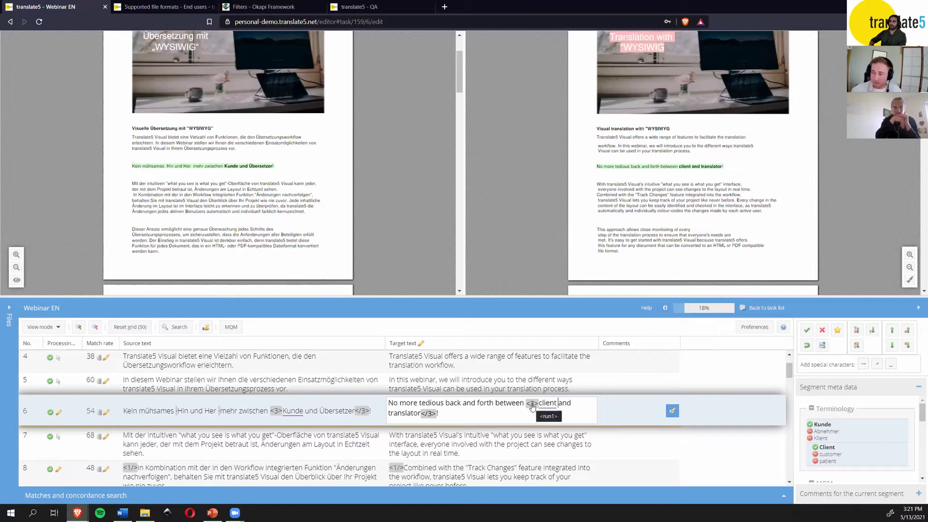
Step: Show full tags in the segment grid and return to the short tag view, saving segment 6 in between
click(57, 327)
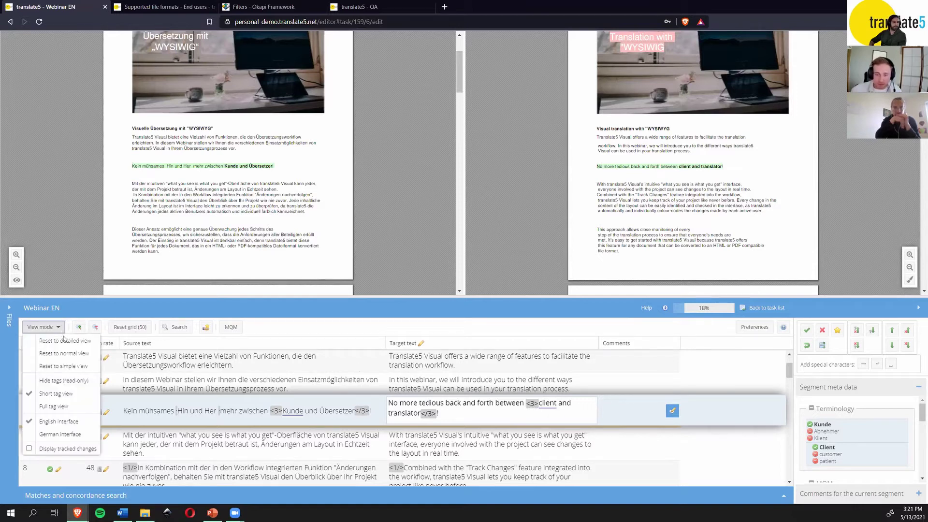
click(52, 409)
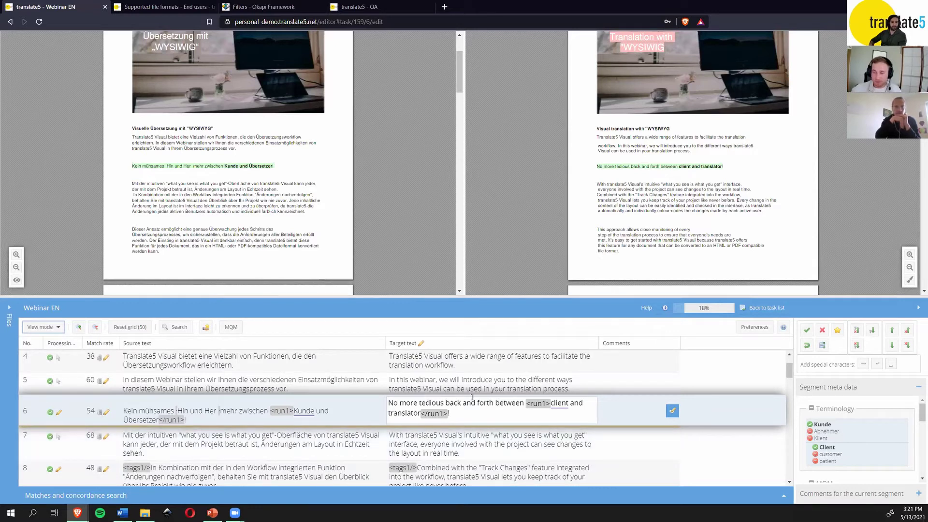
click(806, 330)
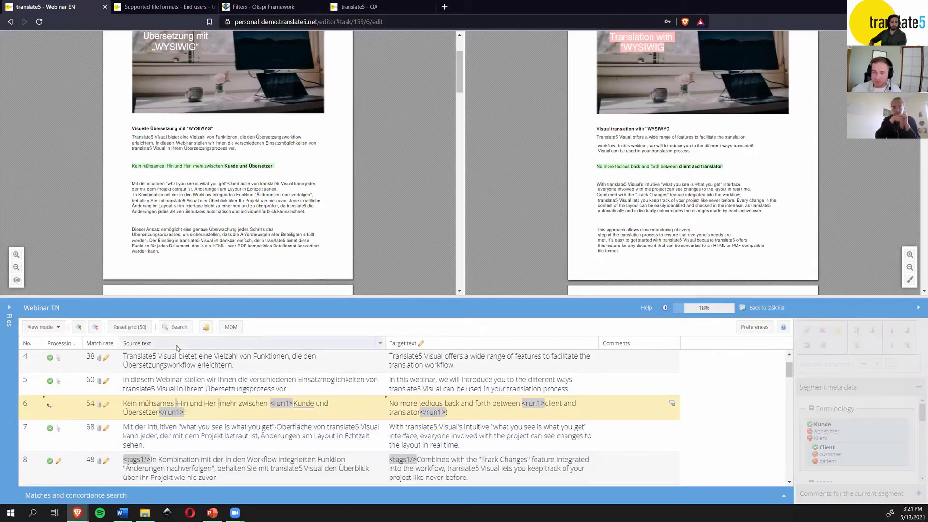
click(58, 327)
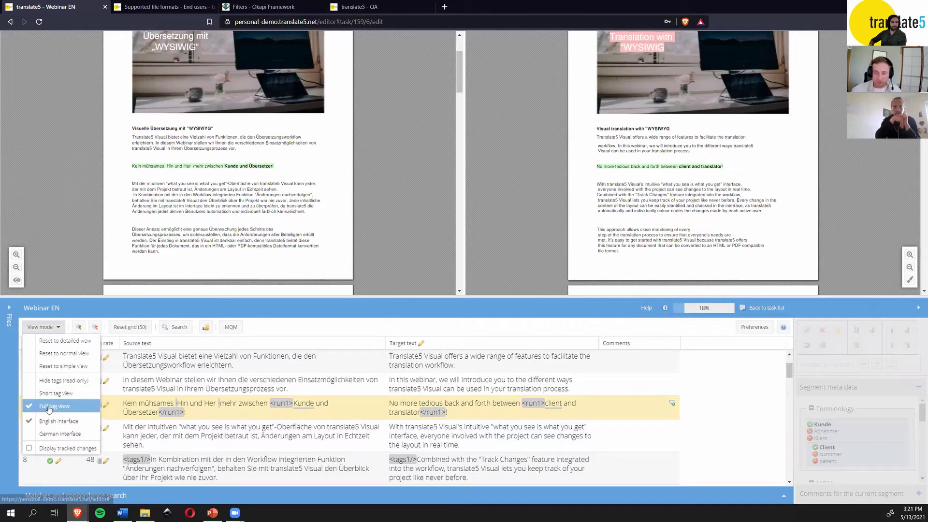
click(55, 393)
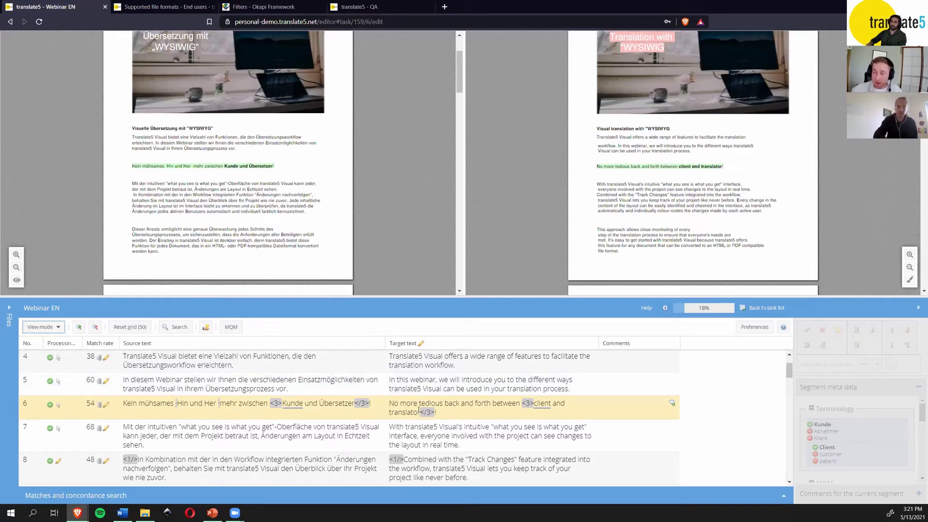
Step: Hide the tags in the segment grid and restore the short tag view
click(27, 330)
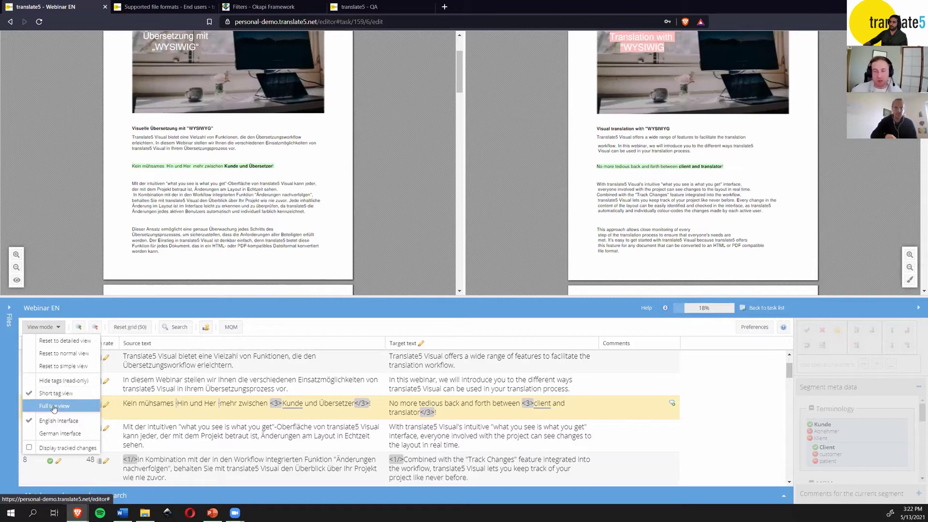
click(51, 382)
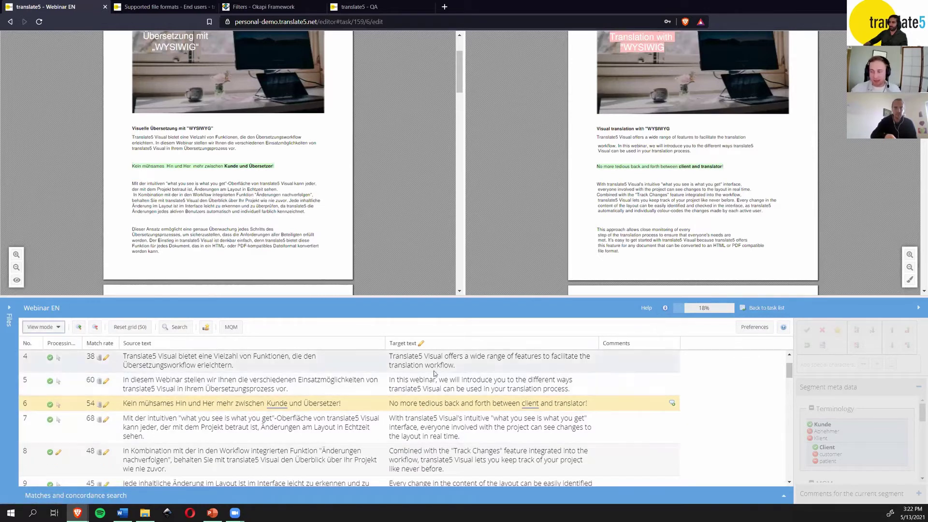
click(43, 328)
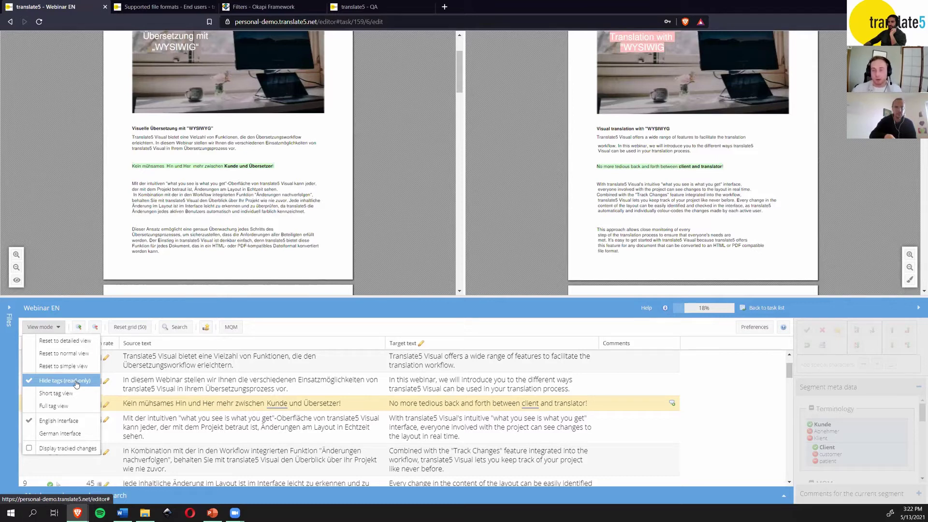
click(55, 395)
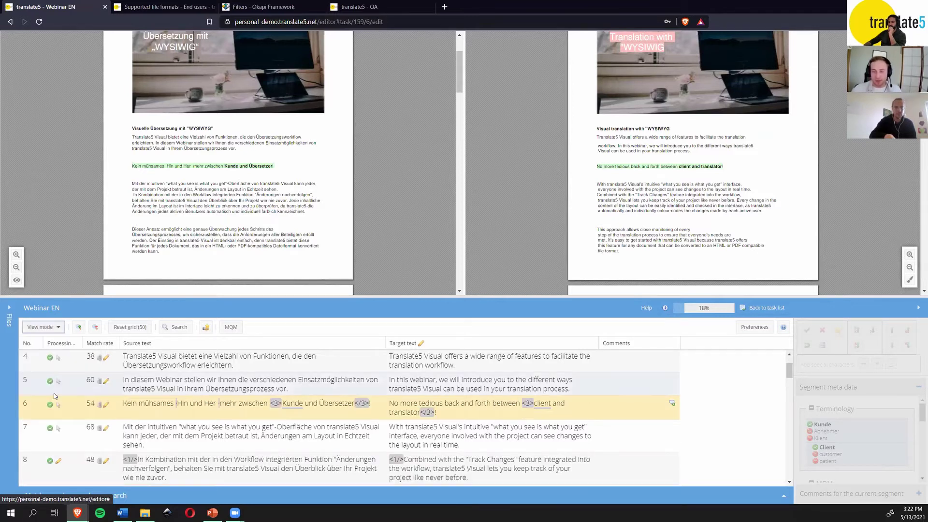
Step: Replace client with buyer in segment 6's target text and save the segment
click(495, 411)
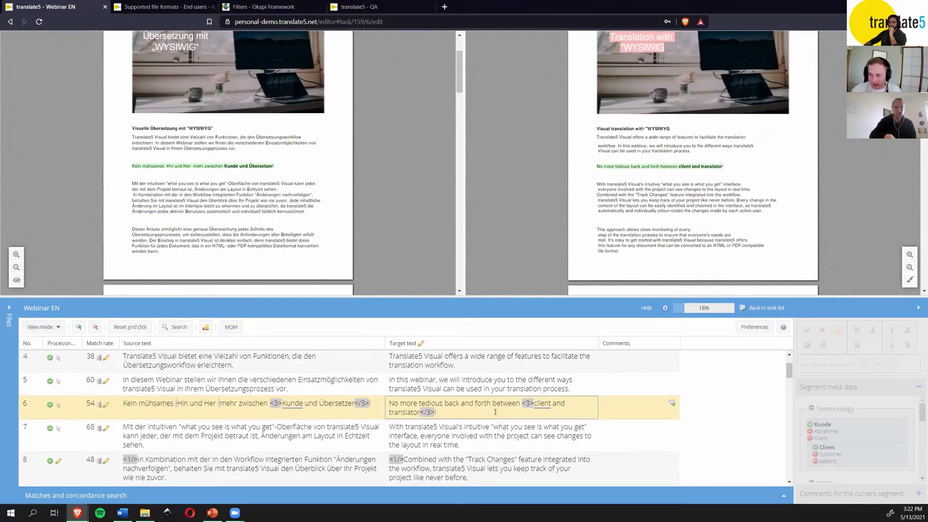
double_click(495, 412)
click(554, 404)
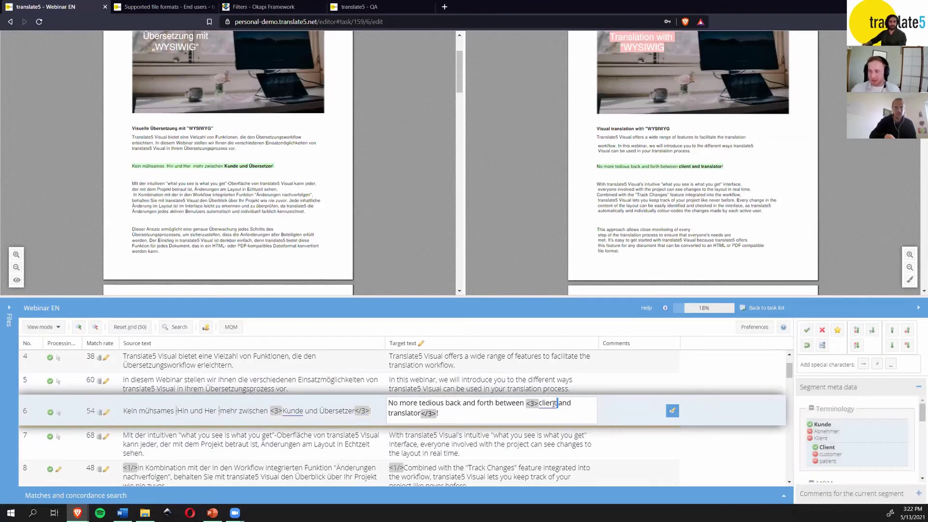
drag(556, 404, 539, 403)
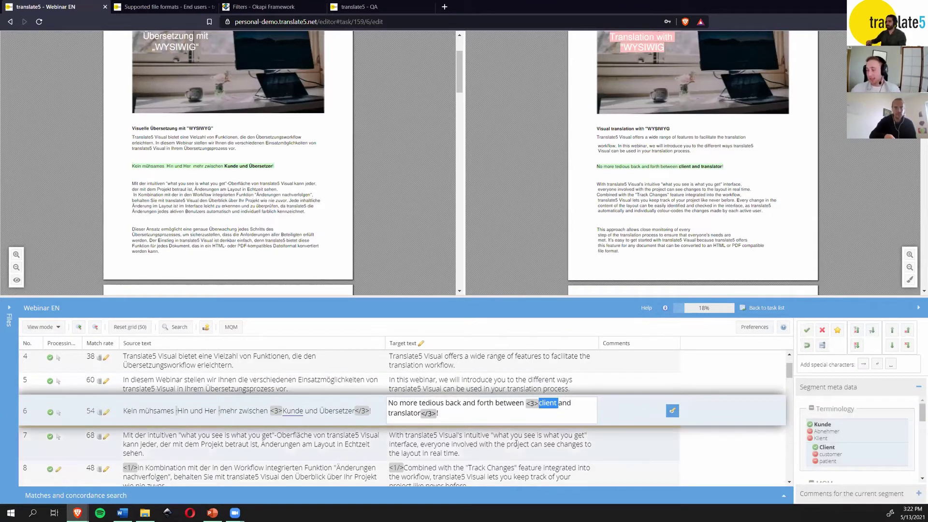
key(BackSpace)
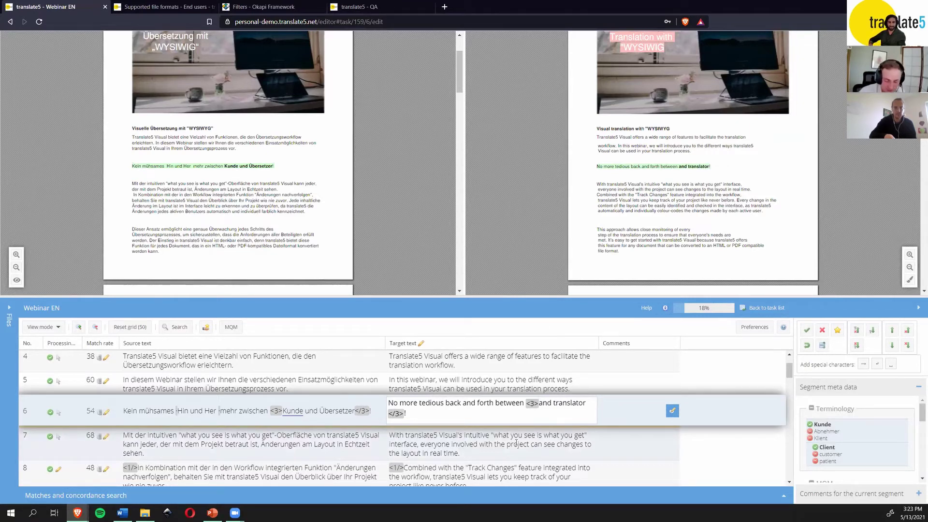
text(buyer)
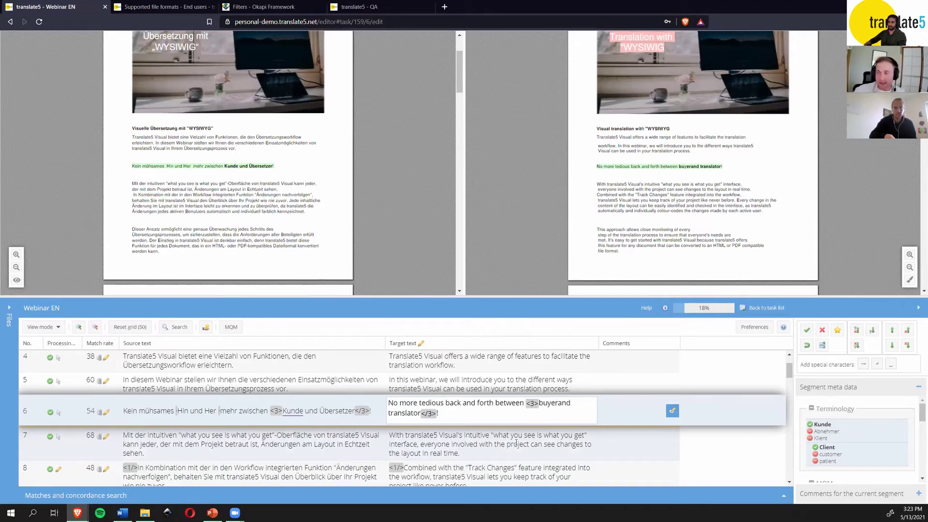
click(807, 329)
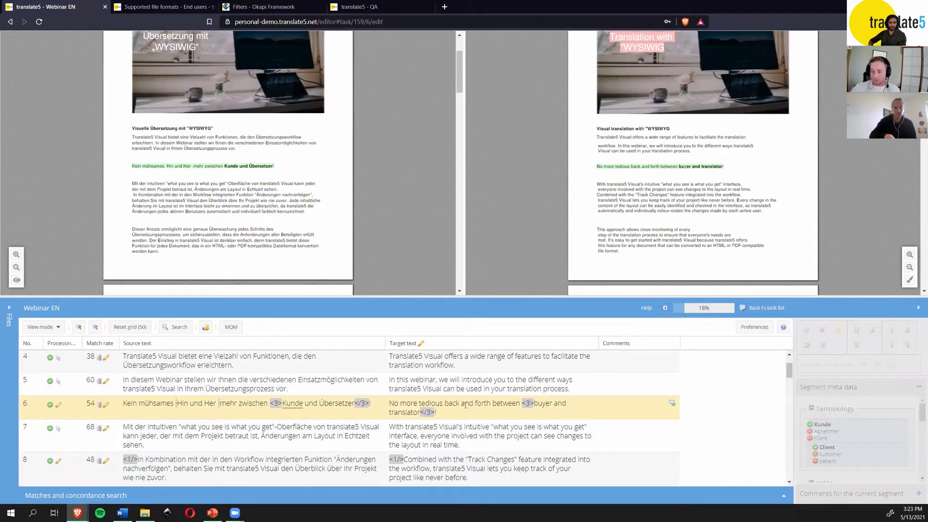
Step: Examine how the source term Kunde is marked in segment 6, in the grid and in the opened segment, and close the segment by saving
double_click(300, 404)
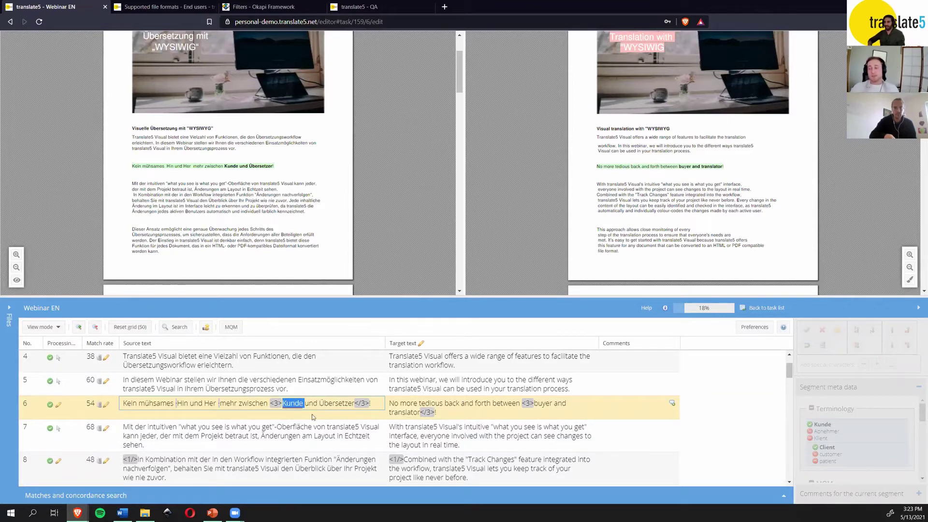
click(300, 402)
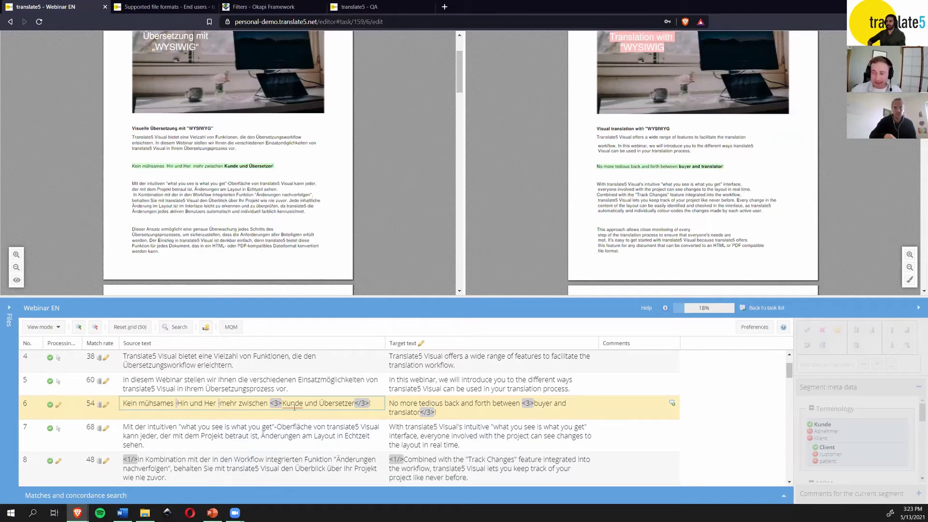
double_click(301, 404)
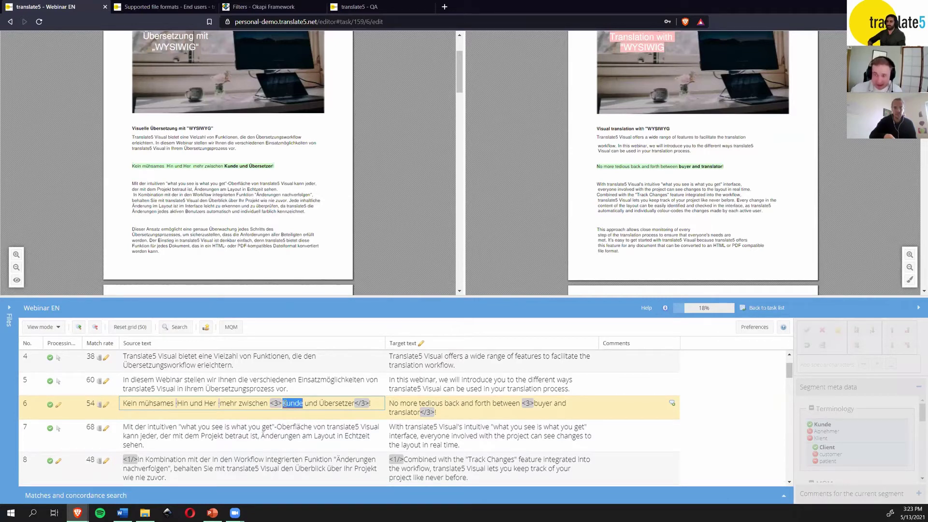
click(301, 404)
drag(303, 405, 283, 404)
click(302, 405)
double_click(303, 405)
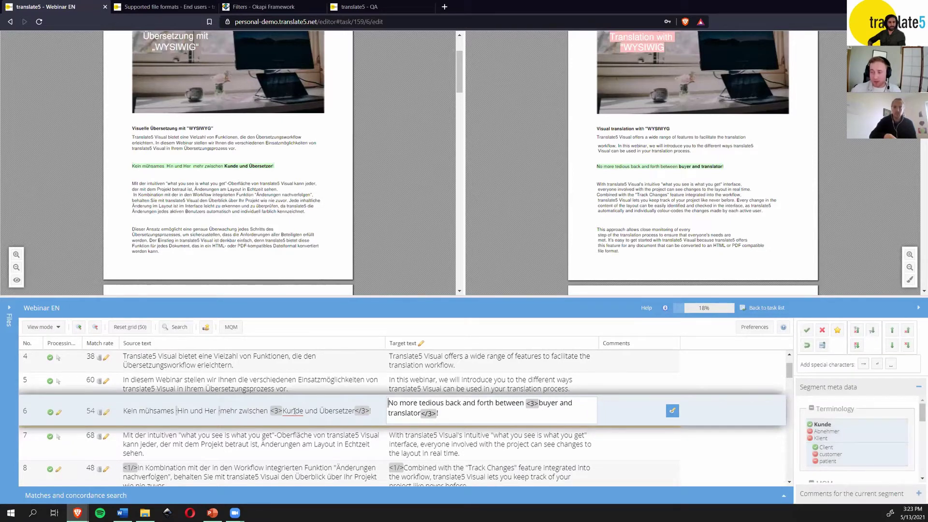
drag(303, 412, 283, 411)
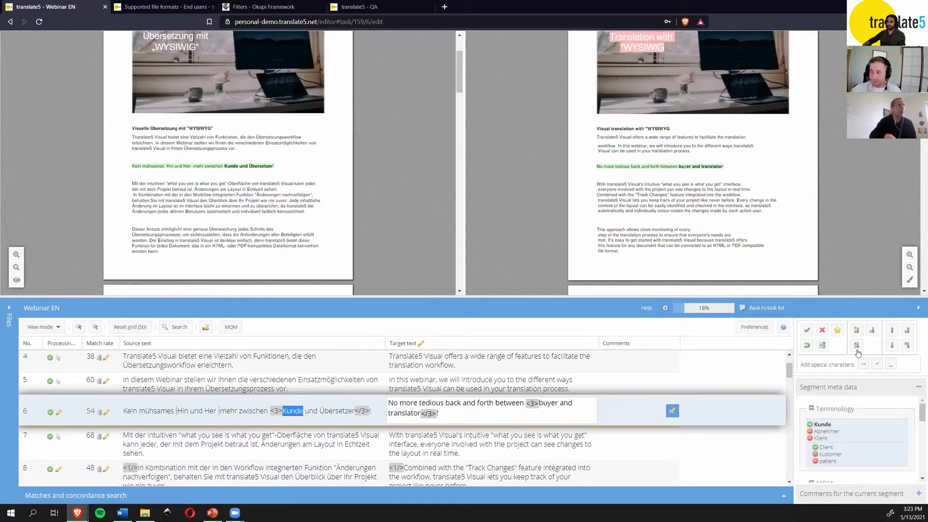
click(807, 331)
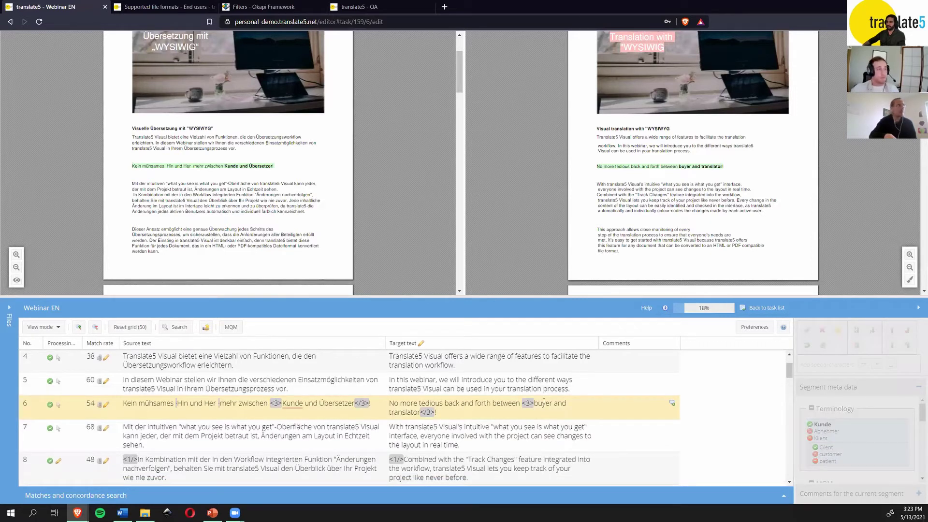
Step: Replace buyer with customers in segment 6's target text and save the segment
mouse_move(544, 402)
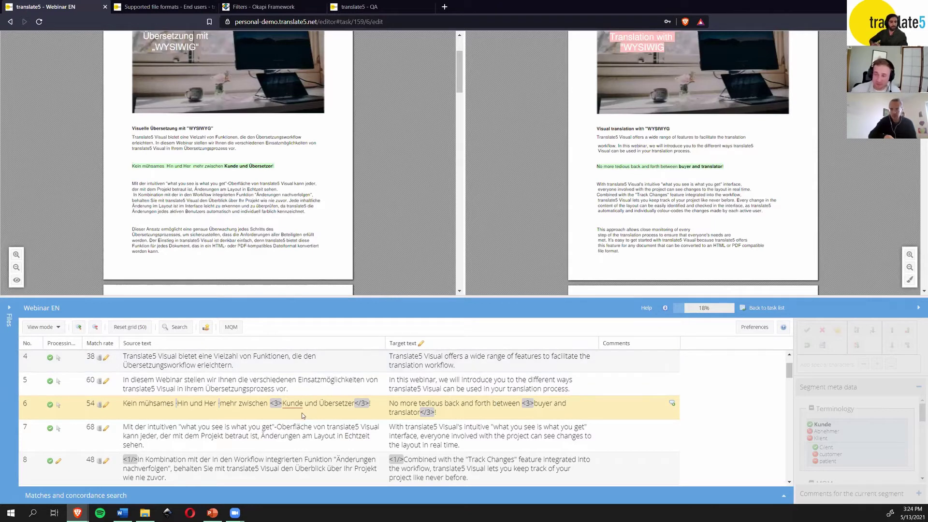
double_click(550, 405)
drag(560, 404, 539, 406)
text(cust)
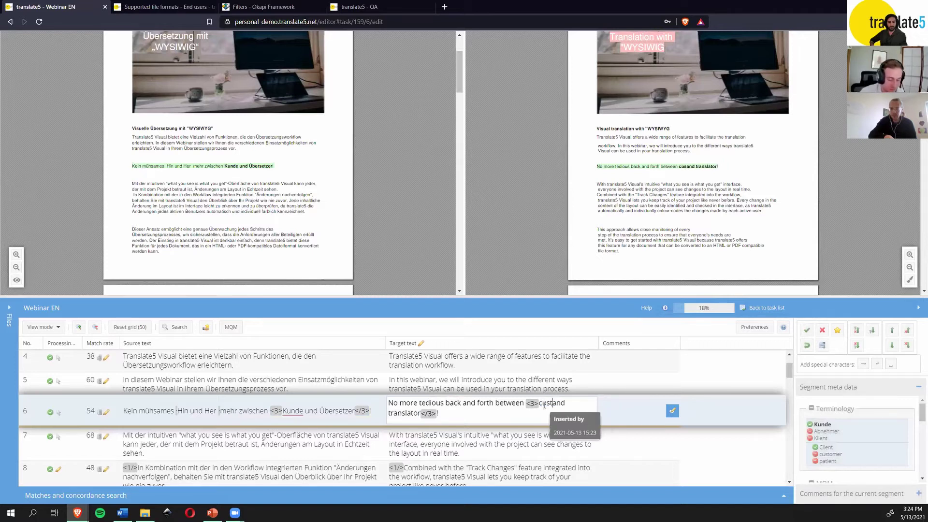
text(omers)
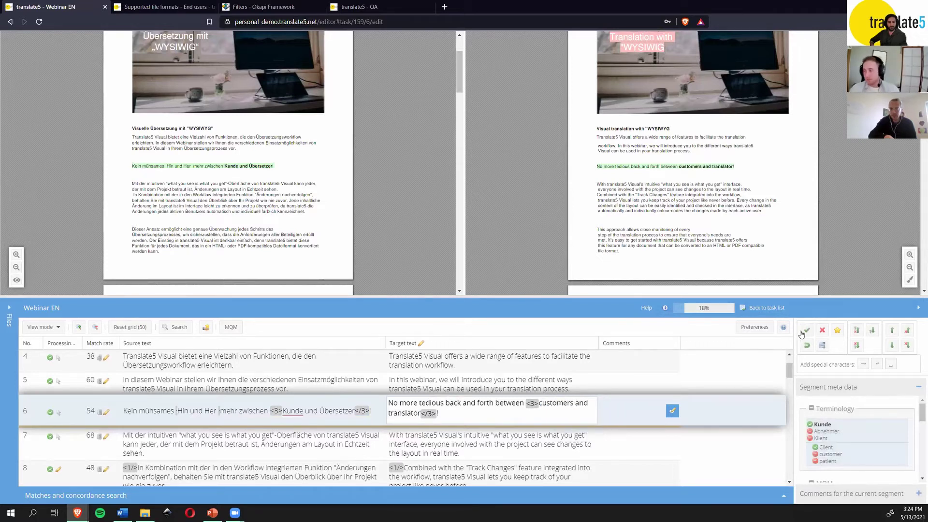
click(801, 334)
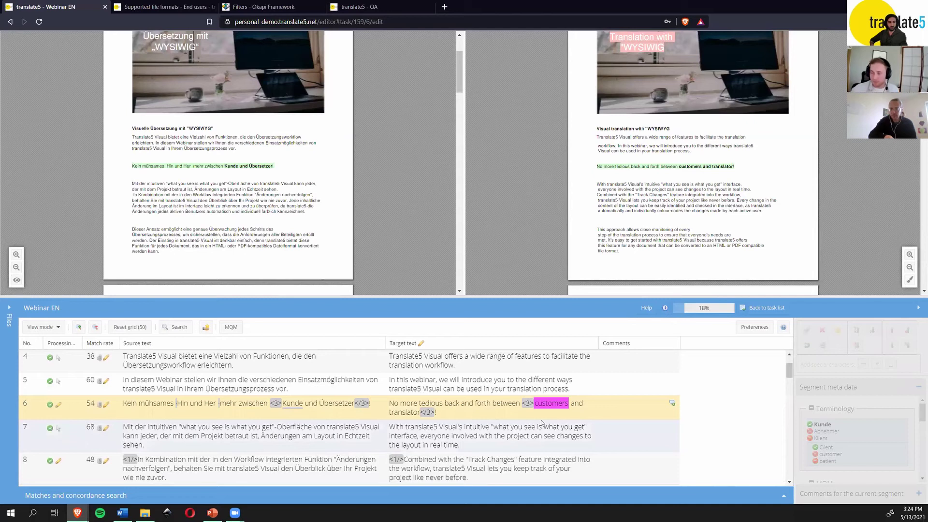
mouse_move(563, 405)
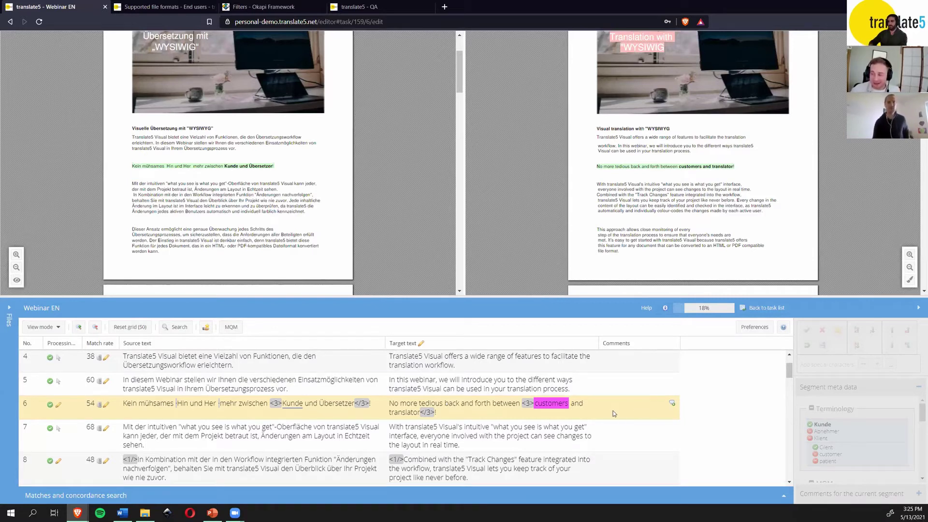
Step: Misspell back as backk in segment 6's target text and save the segment
double_click(467, 408)
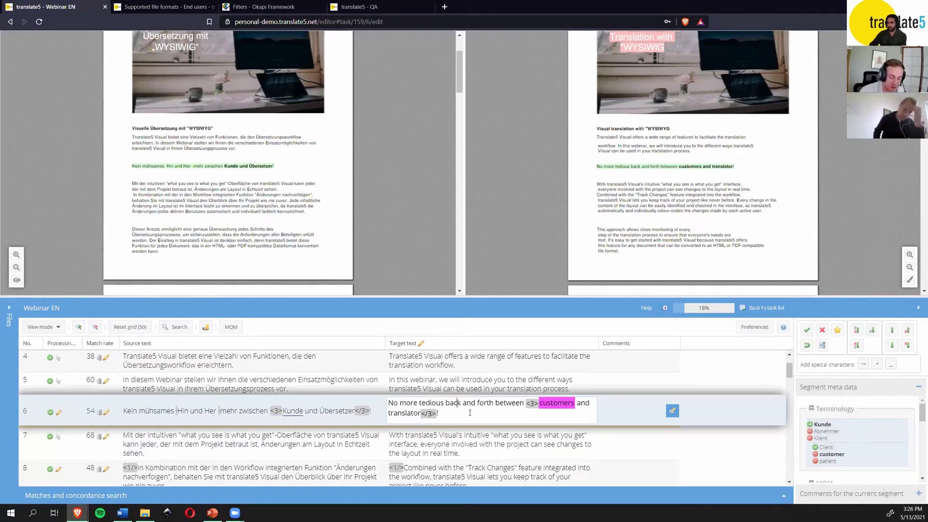
text(k)
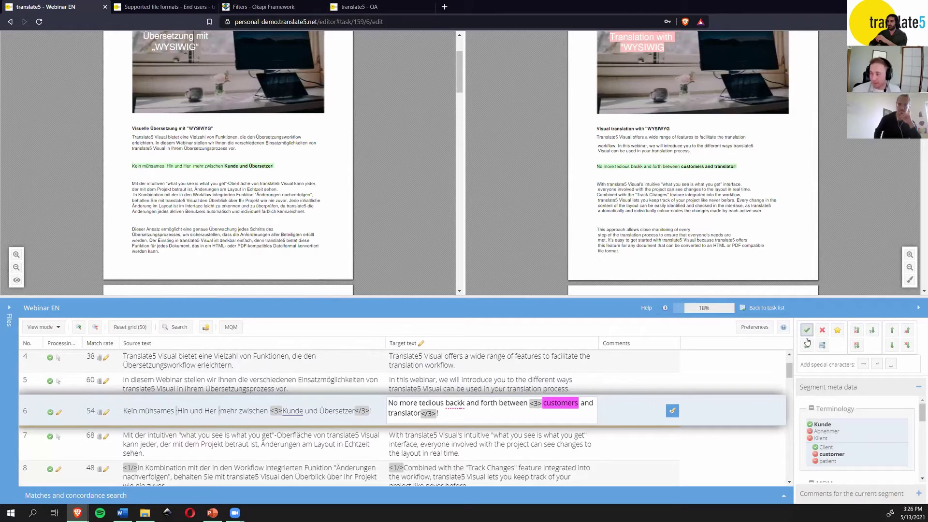
click(807, 333)
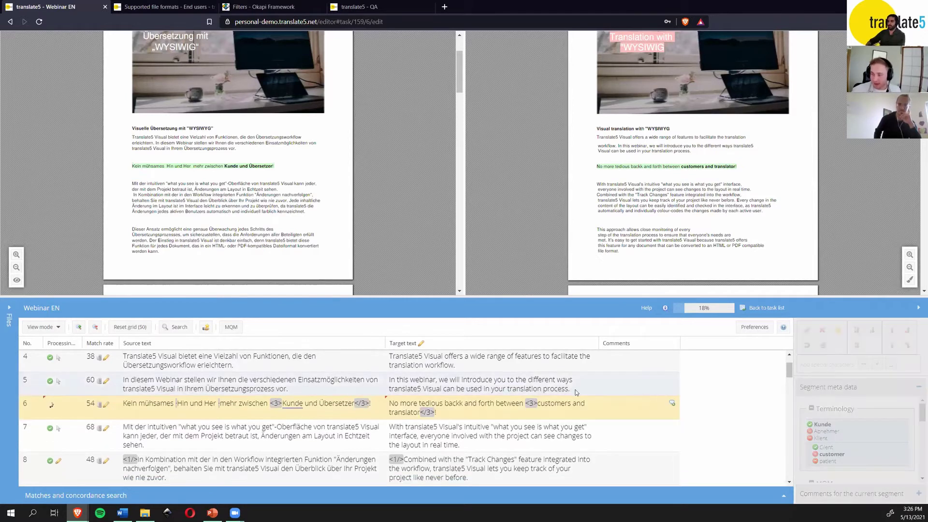
Step: Reopen segment 6 and correct backk with the spelling suggestion back
double_click(474, 409)
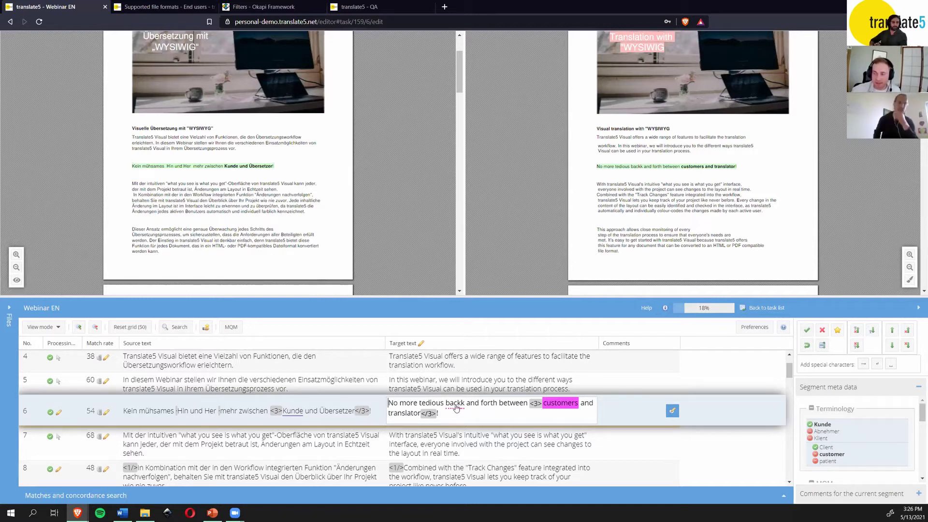
right_click(457, 407)
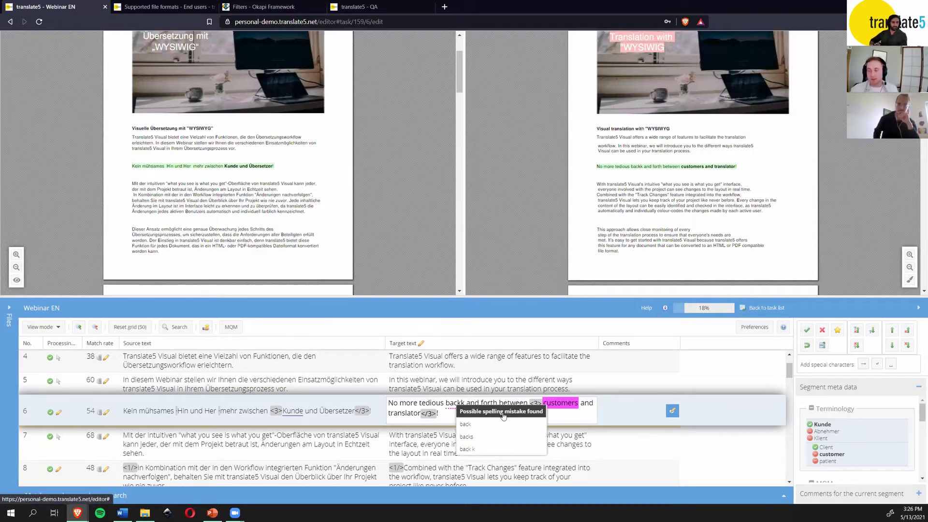
click(467, 424)
drag(462, 404, 446, 403)
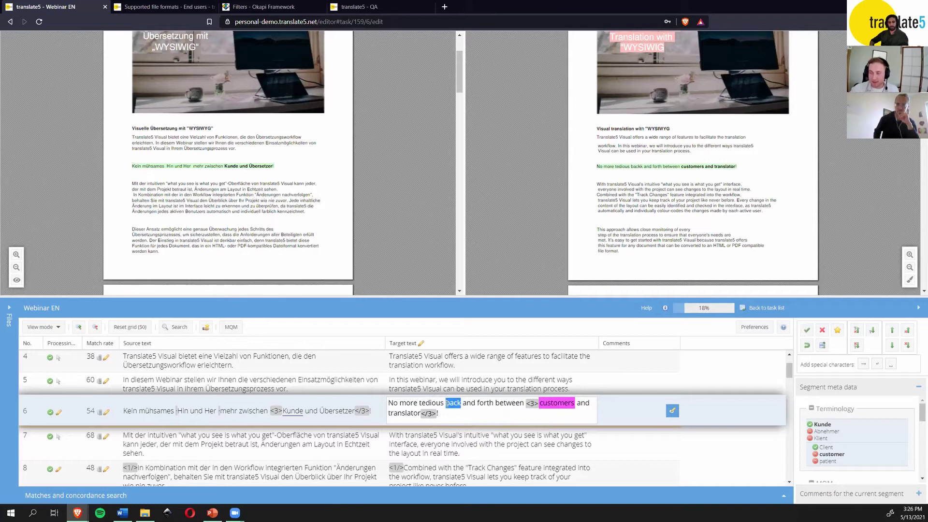
click(461, 407)
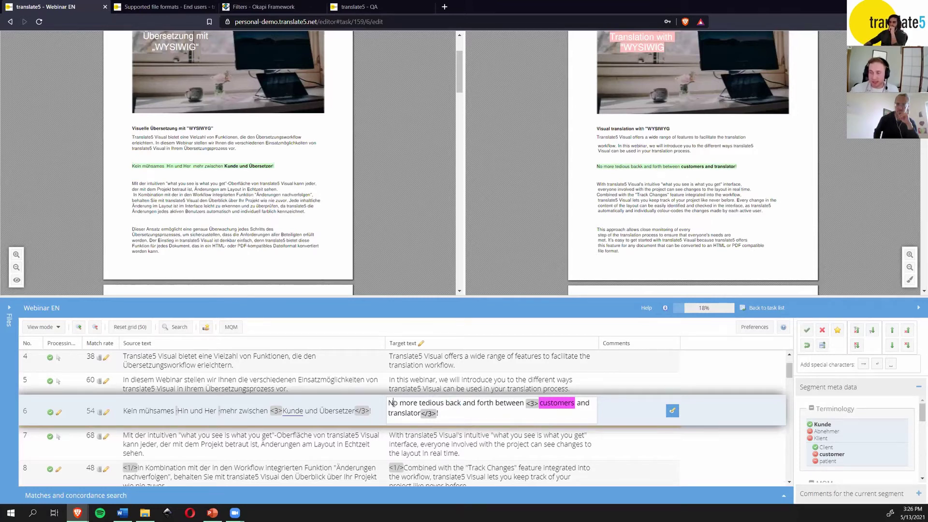
Step: Lowercase the first letter of segment 6's target text, accept the suggested correction No, and save the segment
key(Home)
key(Delete)
text(n)
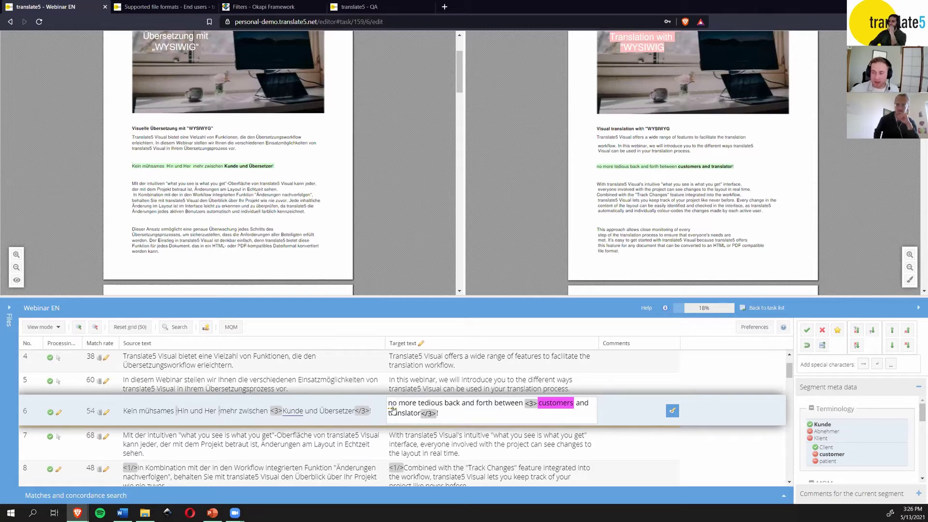
mouse_move(391, 404)
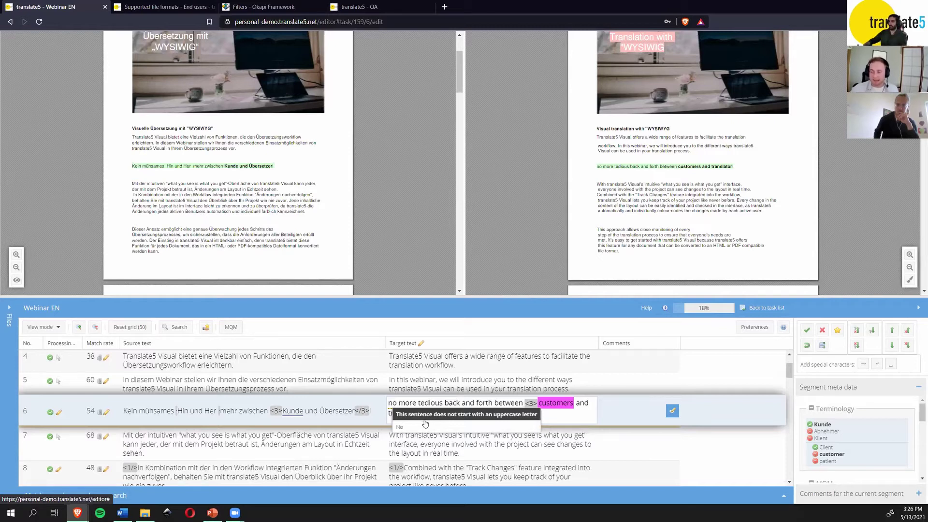
click(409, 428)
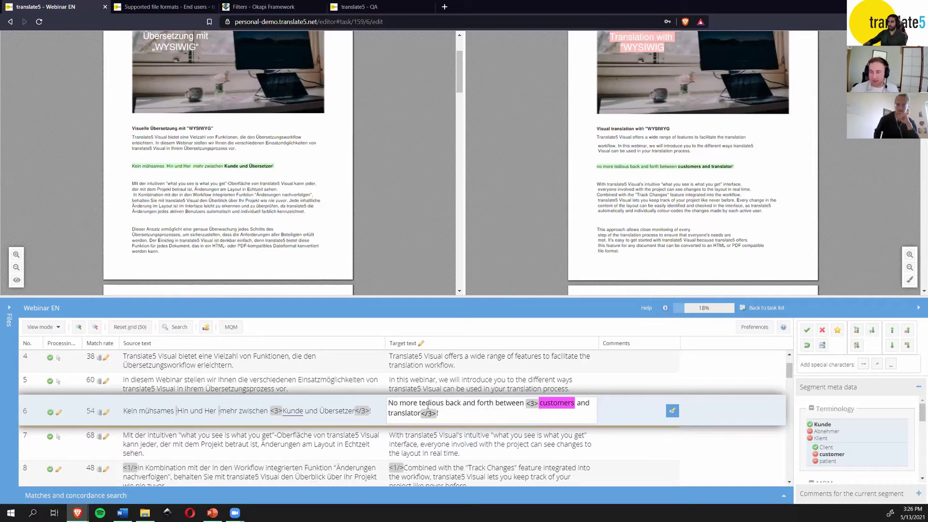
click(479, 388)
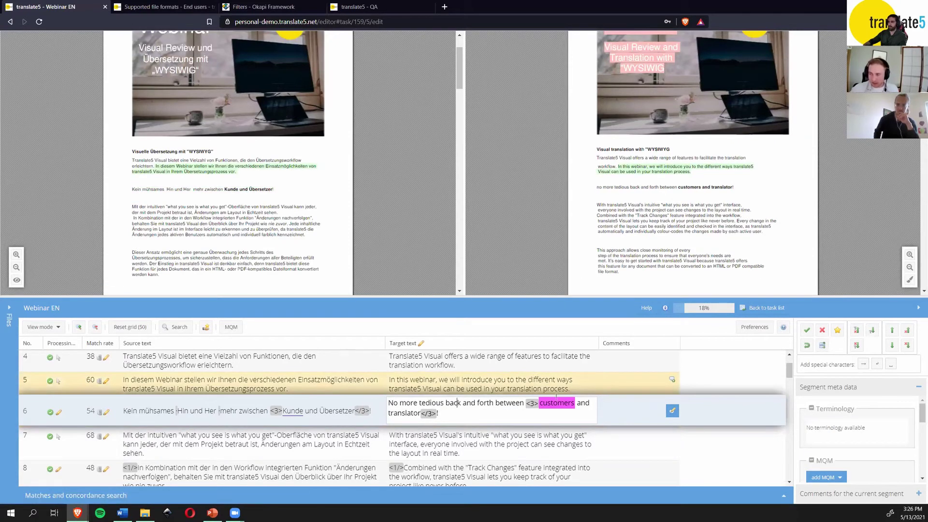
click(803, 330)
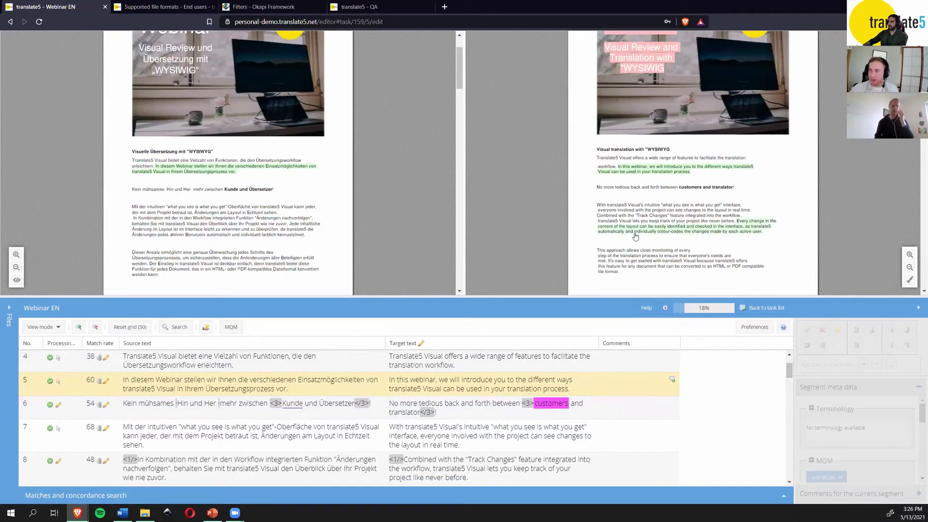
Step: Open segment 6 from the visual target layout and replace its whole target text with a long string of random letters
mouse_move(627, 190)
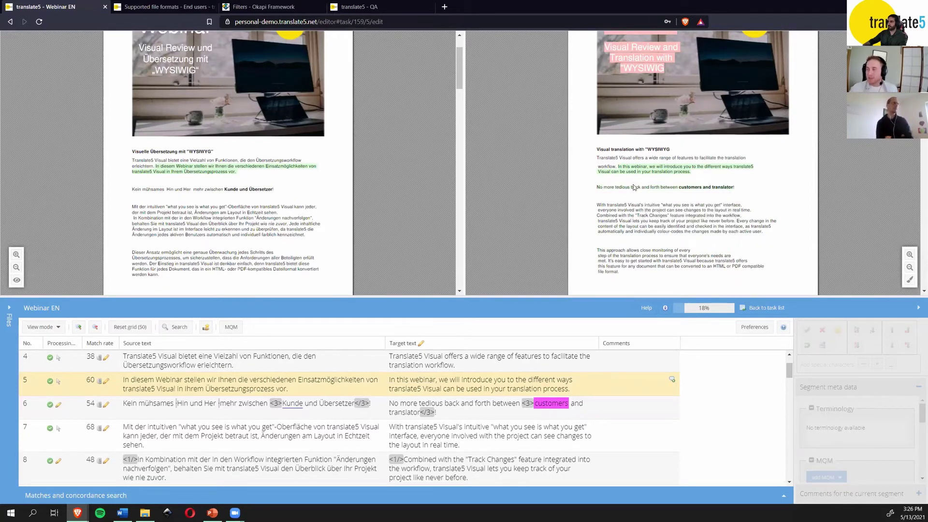
click(642, 188)
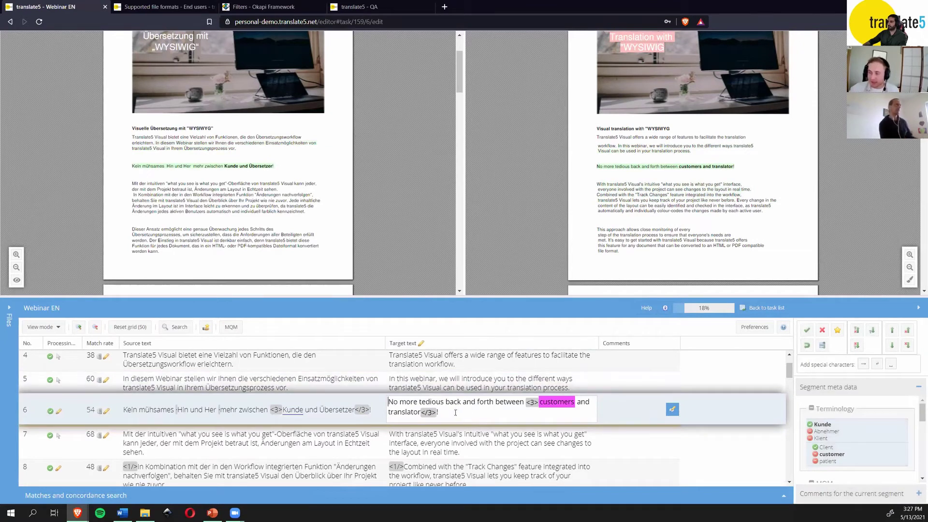
drag(441, 413, 370, 395)
key(BackSpace)
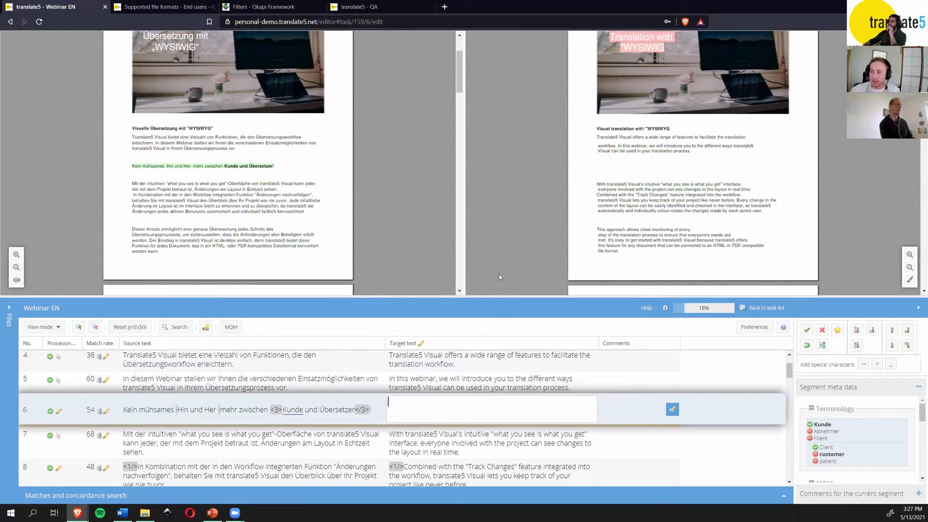
text(ihawsiodfhaio)
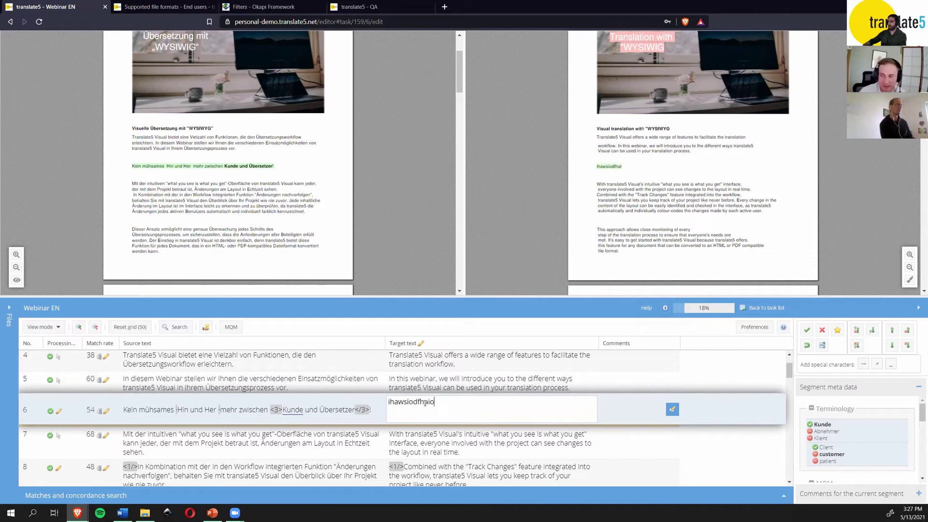
text(fhosihdioahdaodhoaj)
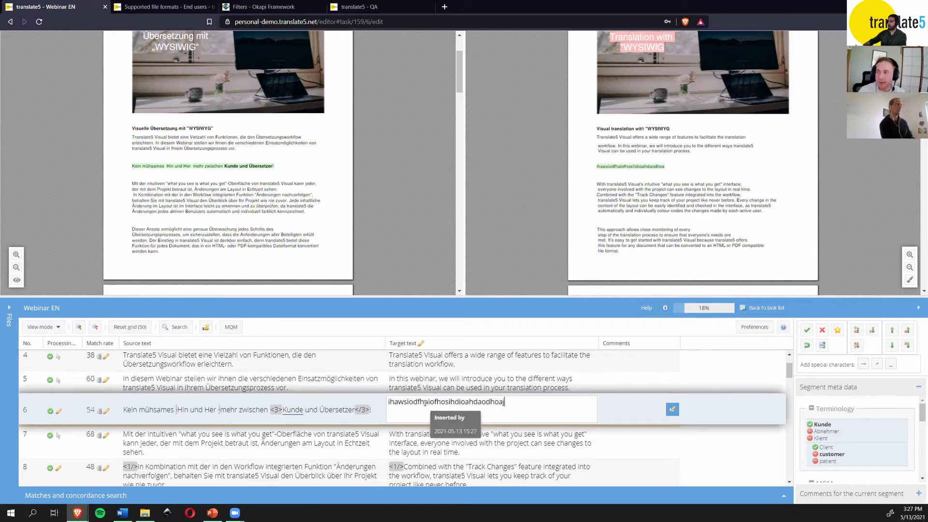
text(jadjaja)
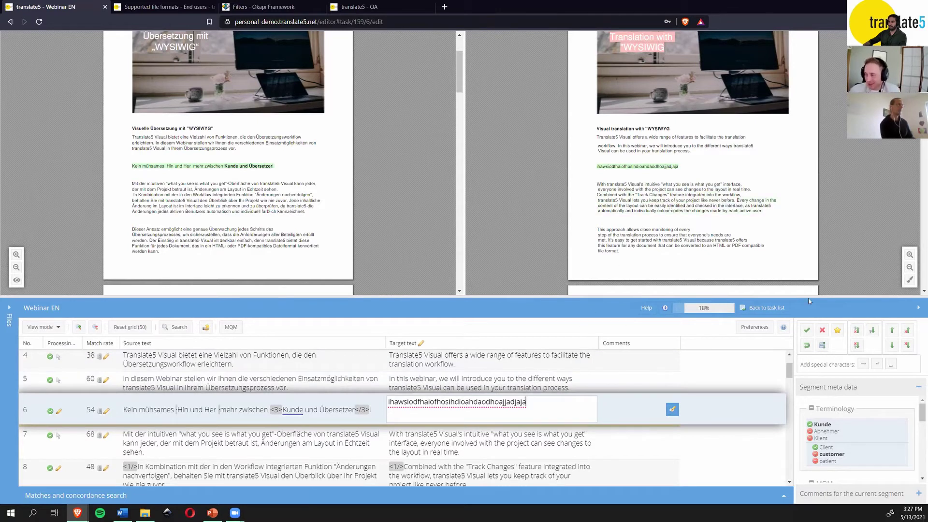
Step: Reset segment 6's content to its original import state and save the segment
click(806, 346)
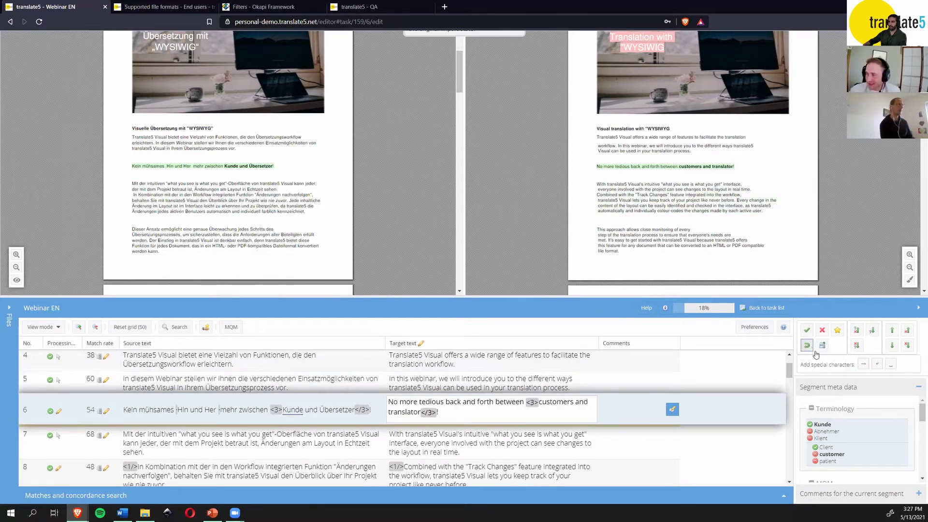
click(807, 331)
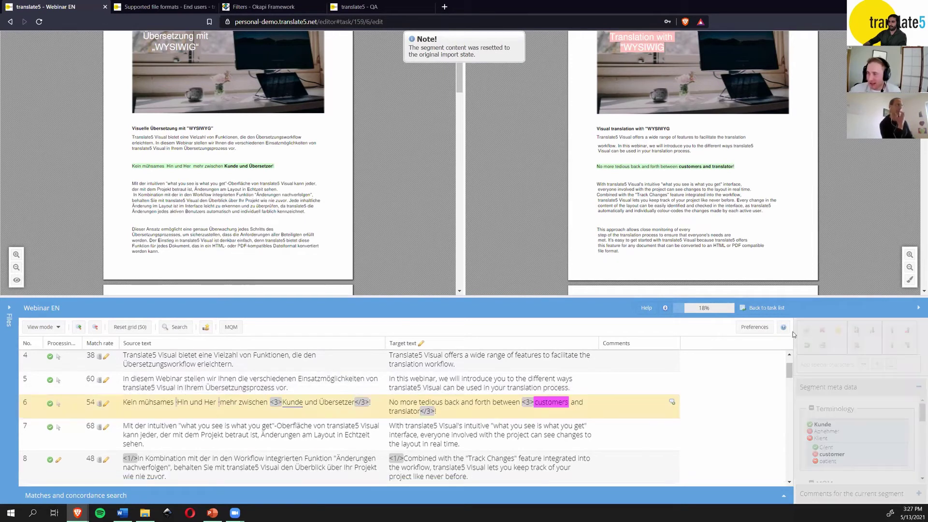
Step: Open segment 2 from the visual target layout and insert the filler words jwhdwjdh hdwudwudh hiwdh ihd after Review
scroll(555, 356, up, 2)
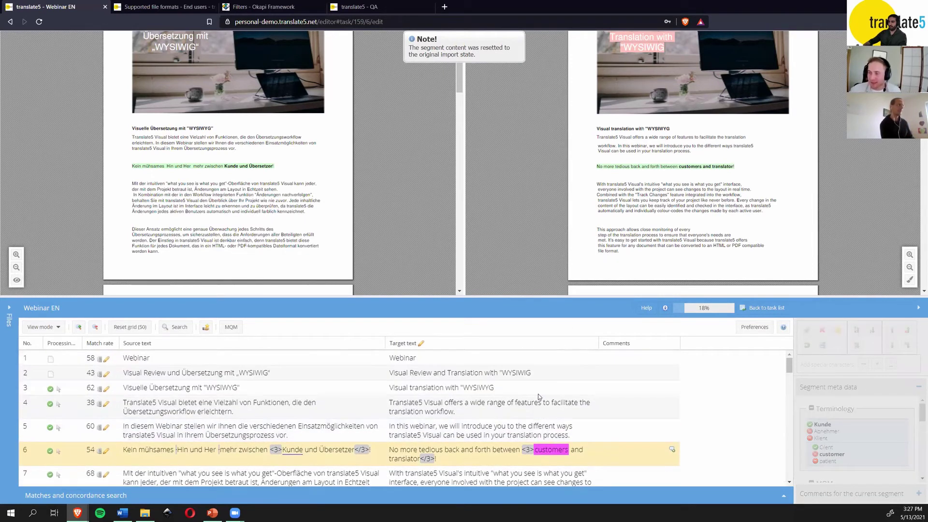
scroll(544, 284, up, 2)
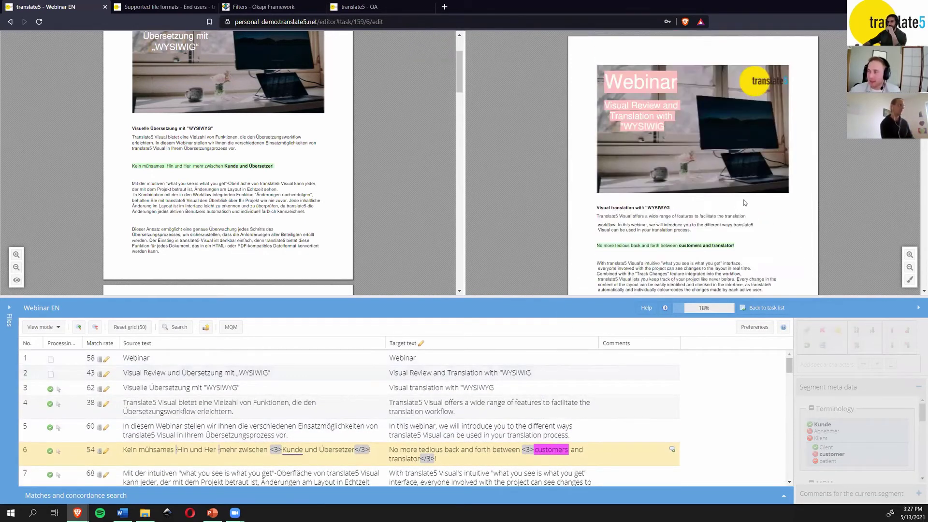
click(637, 115)
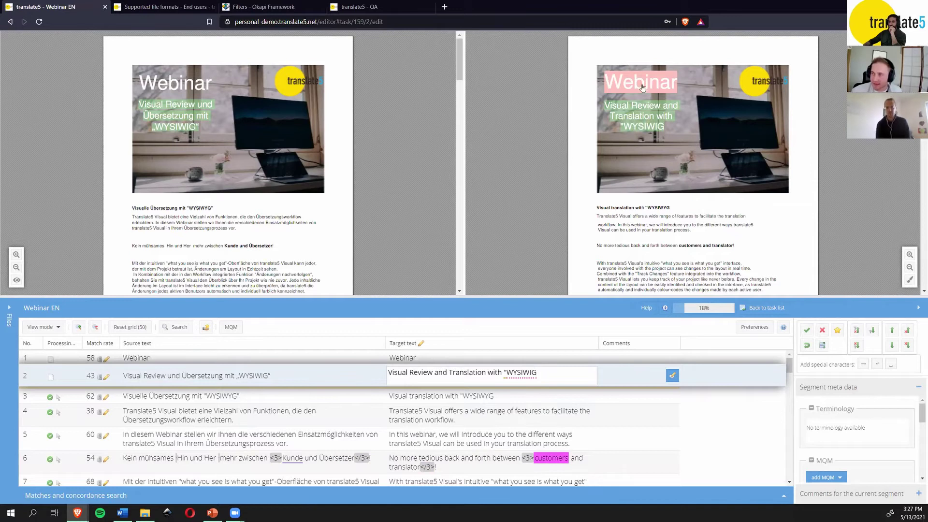
mouse_move(658, 132)
drag(539, 374, 480, 387)
click(437, 375)
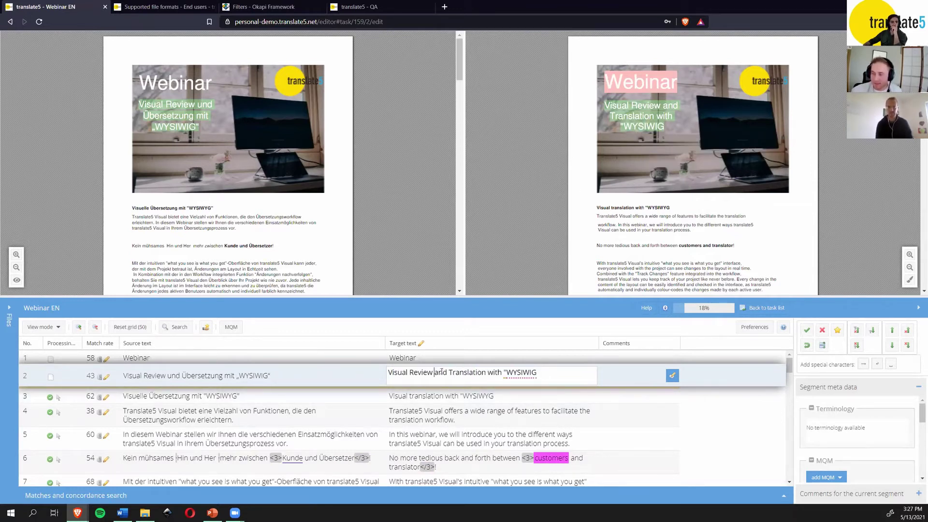
text(jwhdwjdh hdwudwudh h)
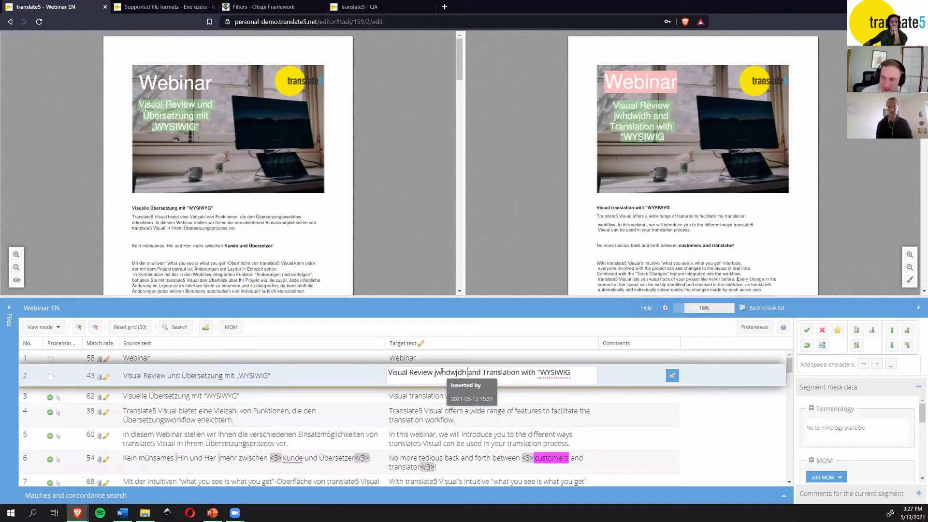
text(iwdh )
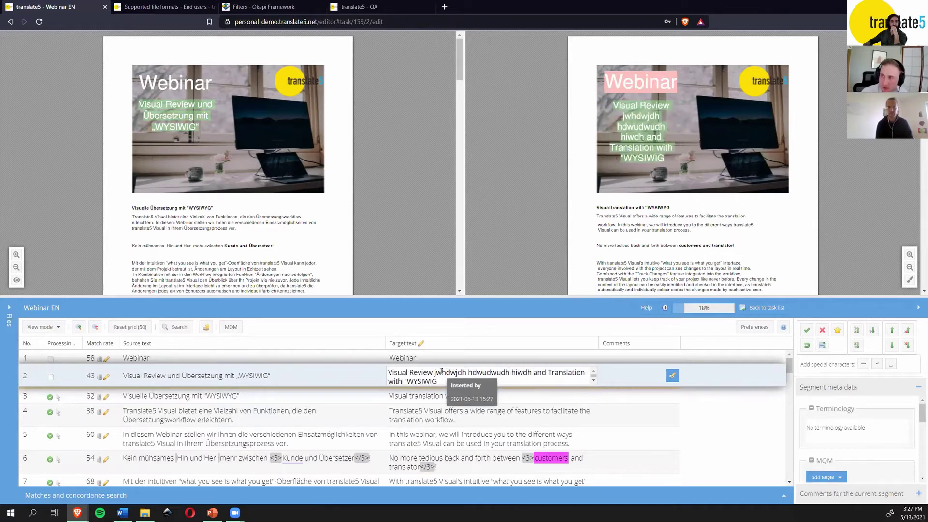
text(ihd)
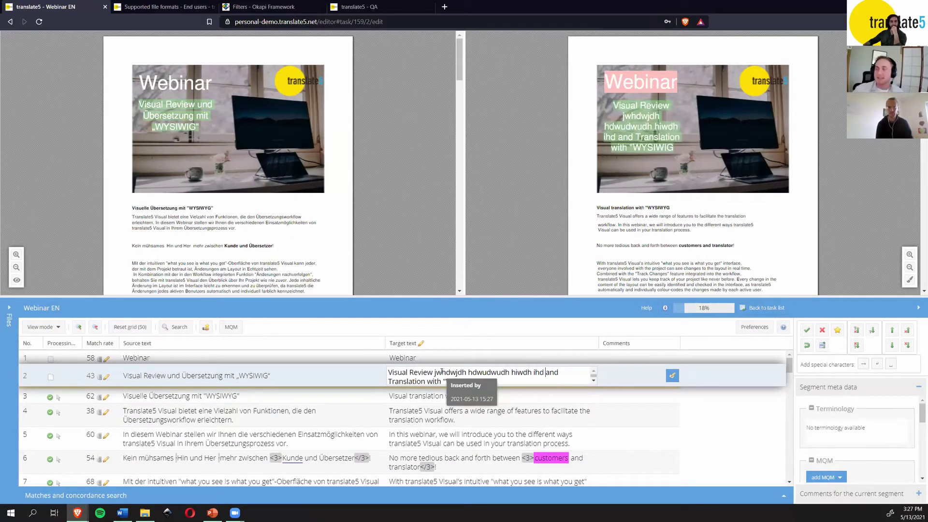
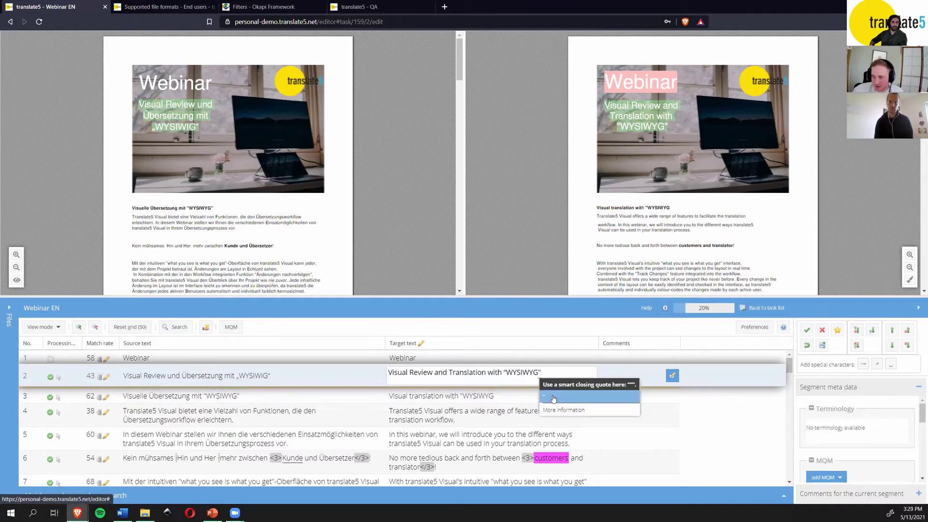
Step: Accept the suggested smart closing quote after WYSIWYG in segment 2's target text and save the segment
click(550, 395)
mouse_move(554, 375)
mouse_down()
mouse_move(523, 373)
mouse_move(557, 373)
mouse_up()
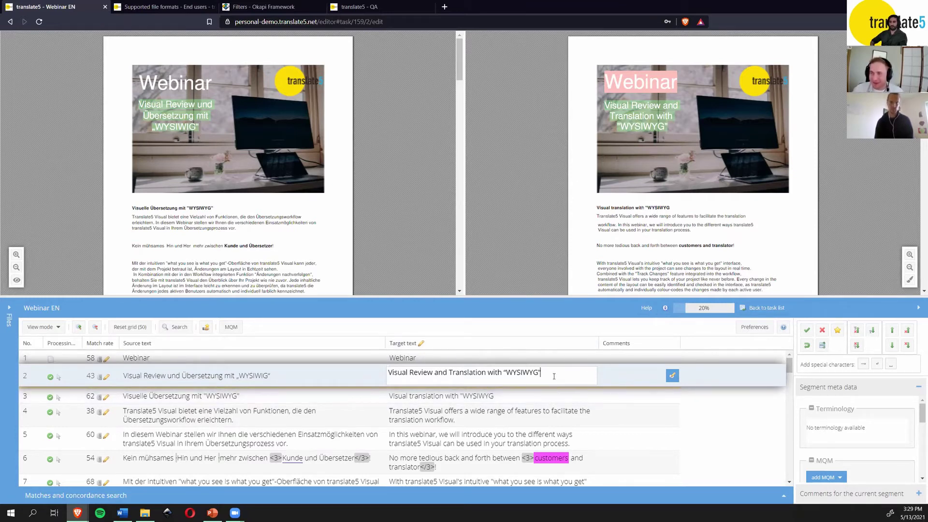
click(672, 376)
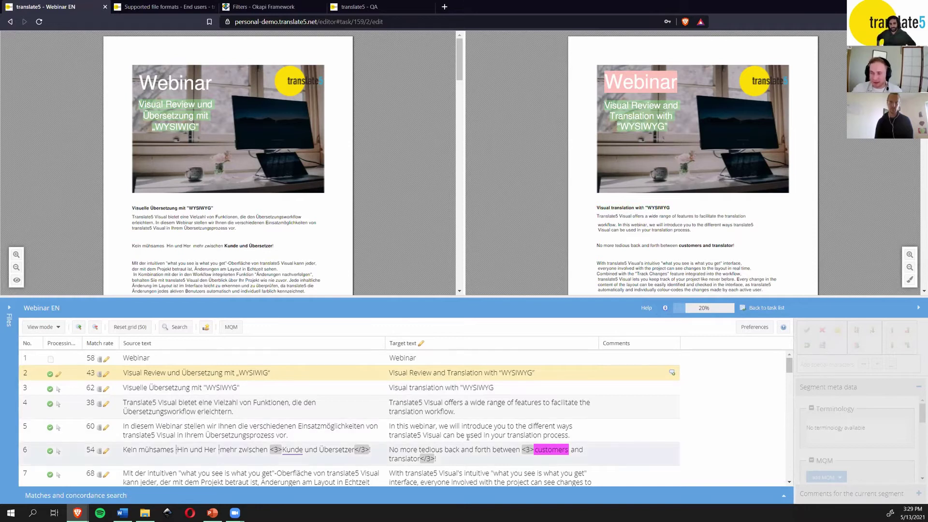
Step: Turn on the display of tracked changes in the segment grid
scroll(460, 431, down, 1)
scroll(460, 430, up, 1)
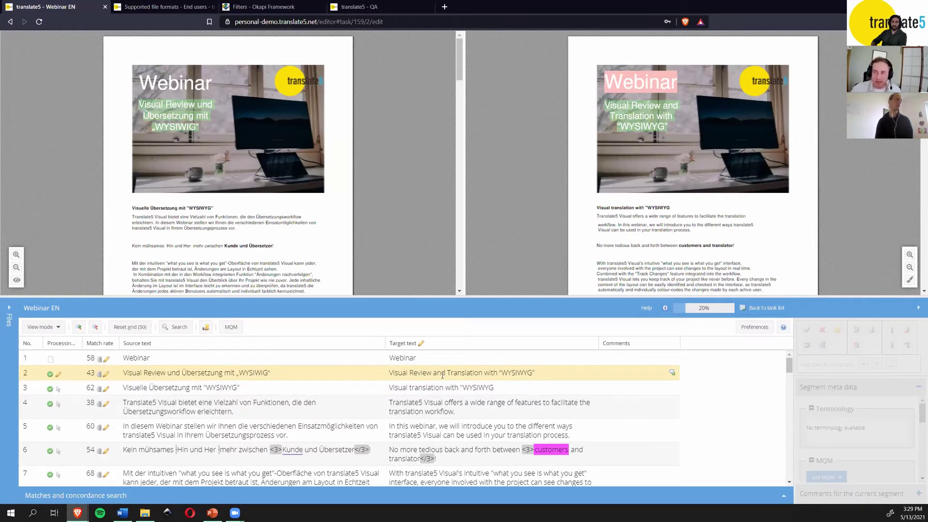
click(58, 329)
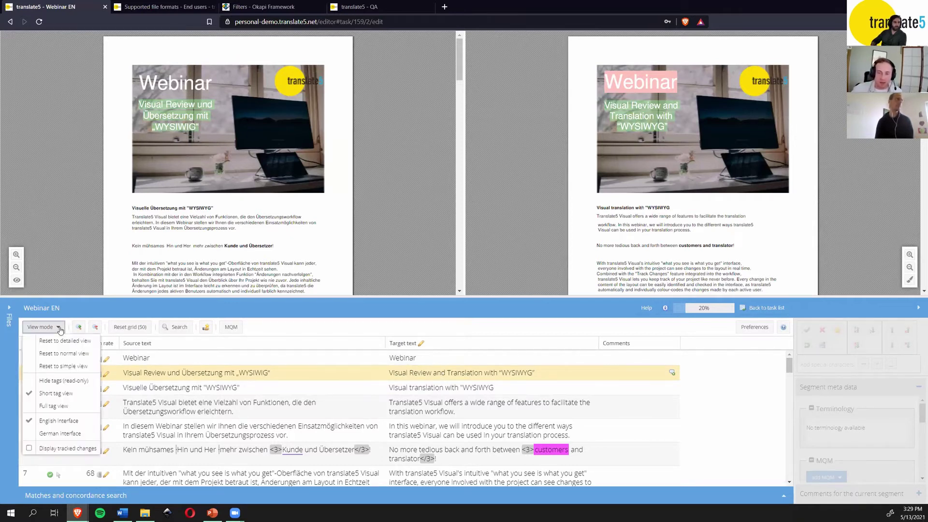
click(48, 448)
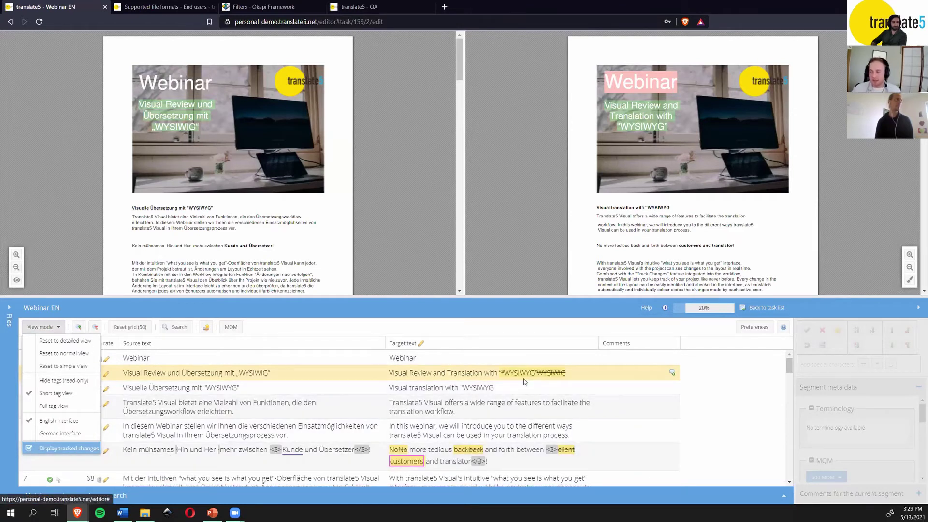
Step: Examine the tracked insertions and deletions in segment 2's target text and the author details of the deleted word process in segment 5
mouse_move(559, 376)
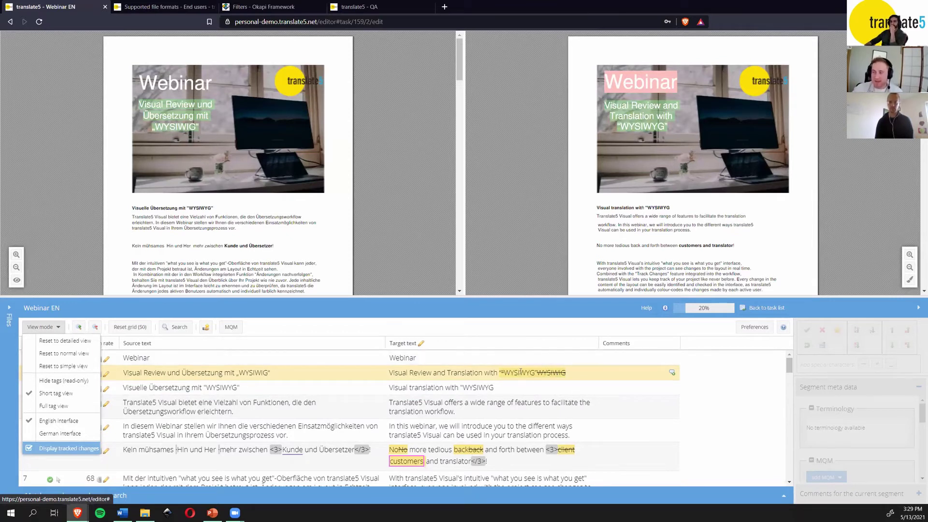
mouse_move(512, 377)
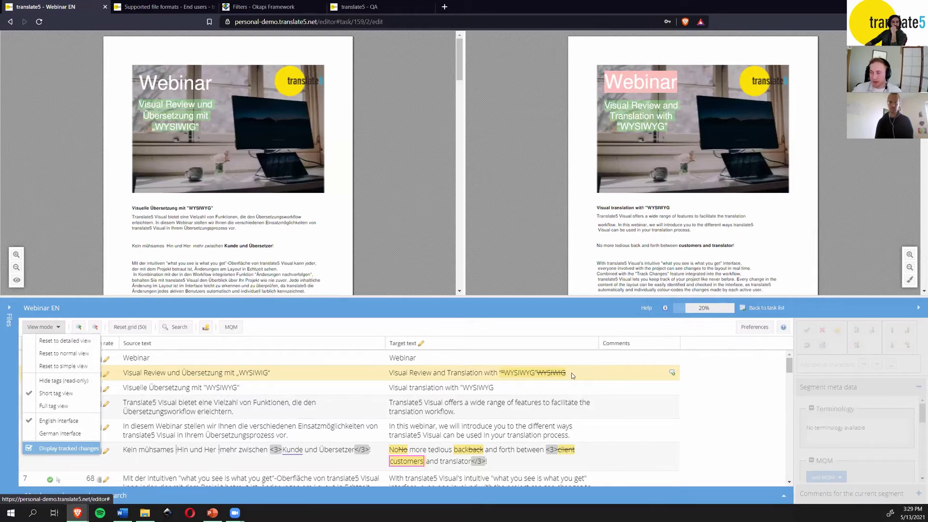
click(542, 375)
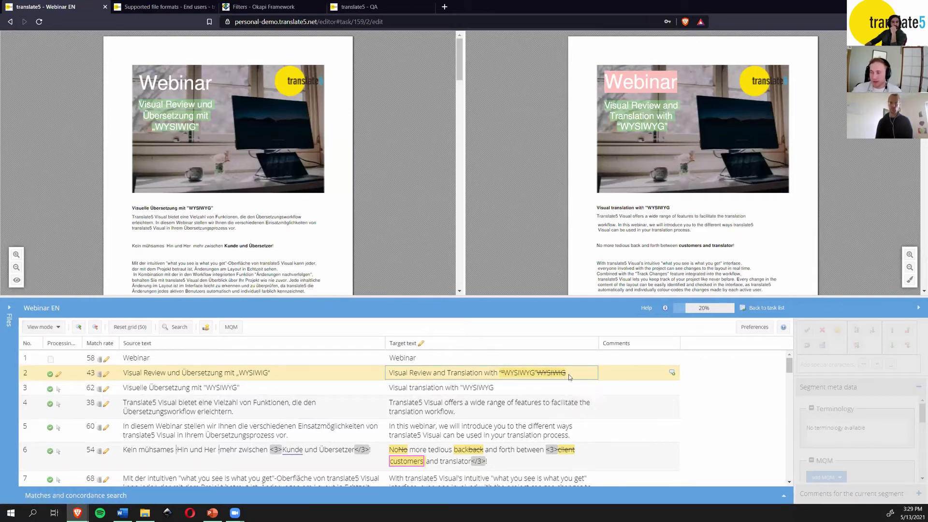
mouse_move(553, 377)
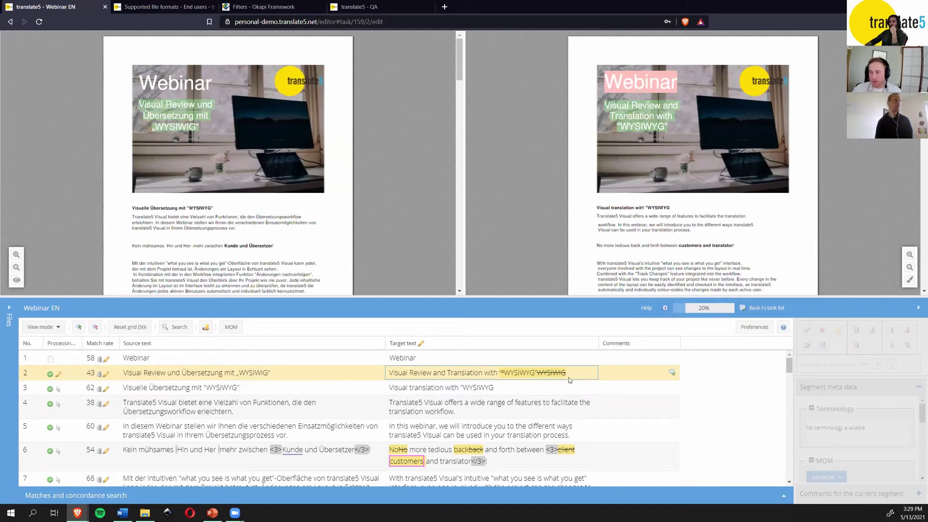
mouse_move(522, 373)
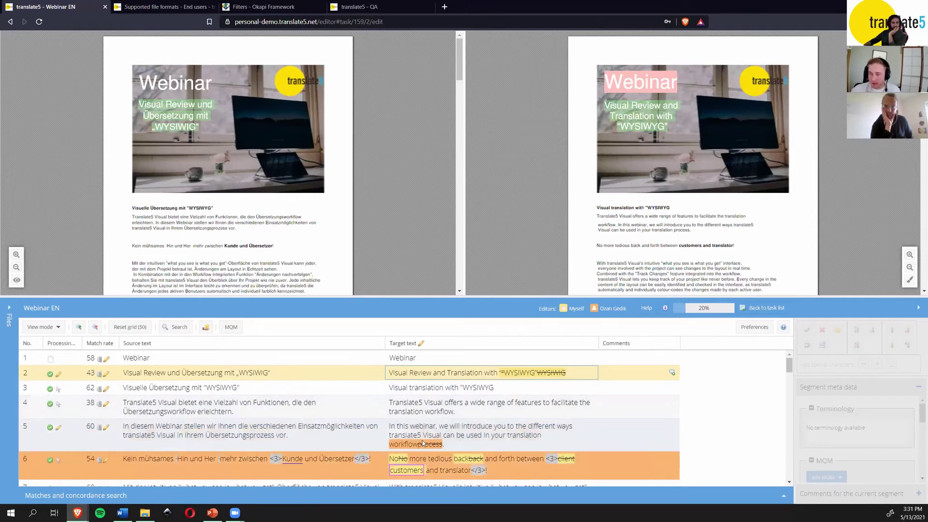
scroll(415, 397, down, 1)
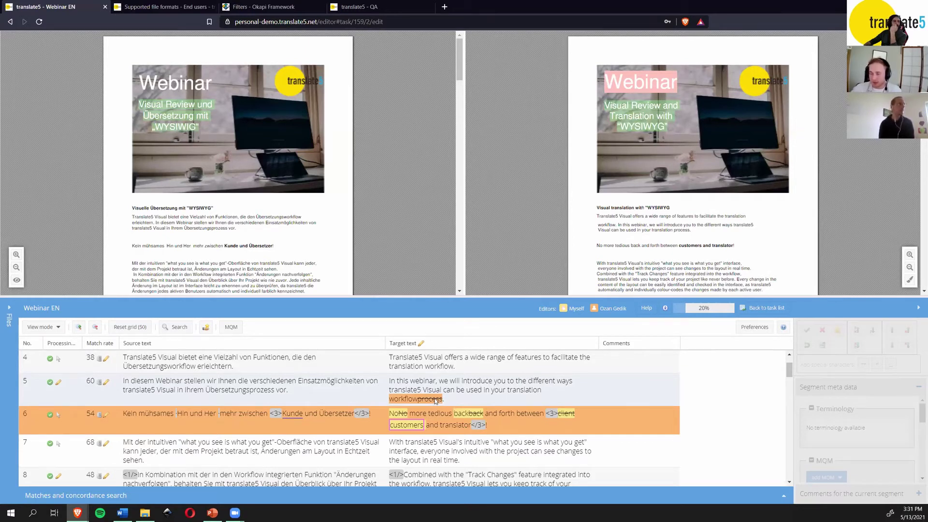
mouse_move(435, 400)
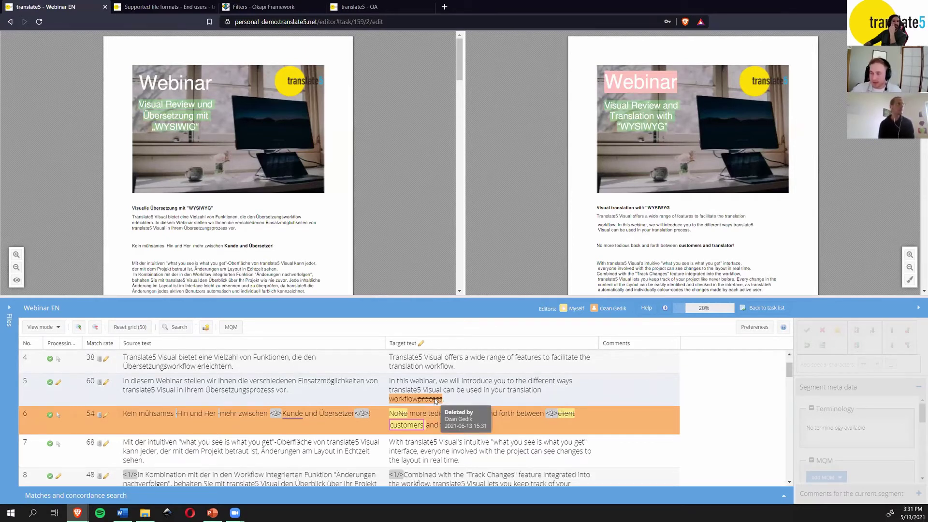
Step: Add the comment "This could be your comment!" to segment 5 and save the segment
click(556, 392)
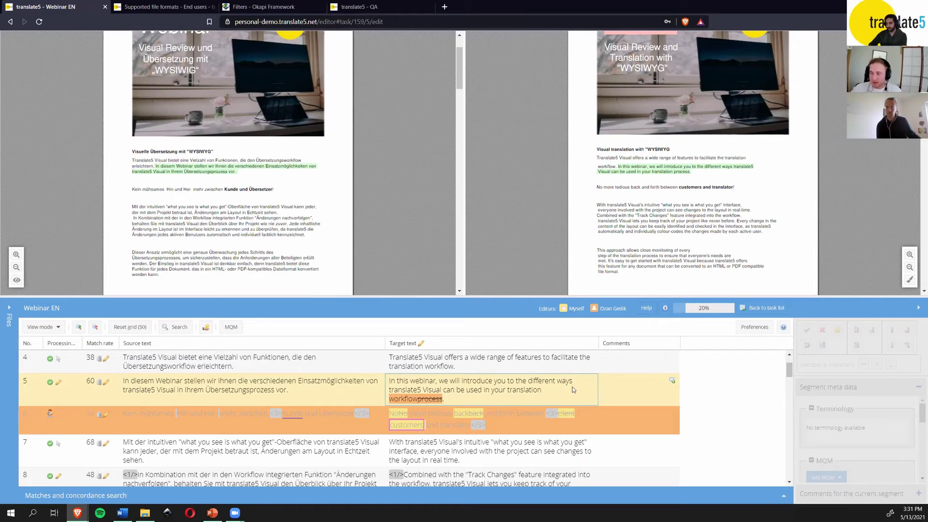
click(673, 382)
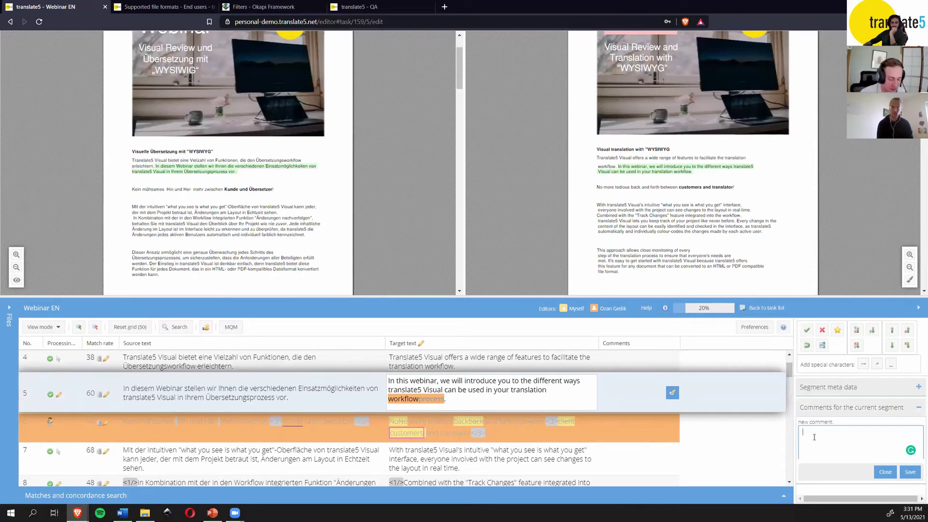
text(This could be)
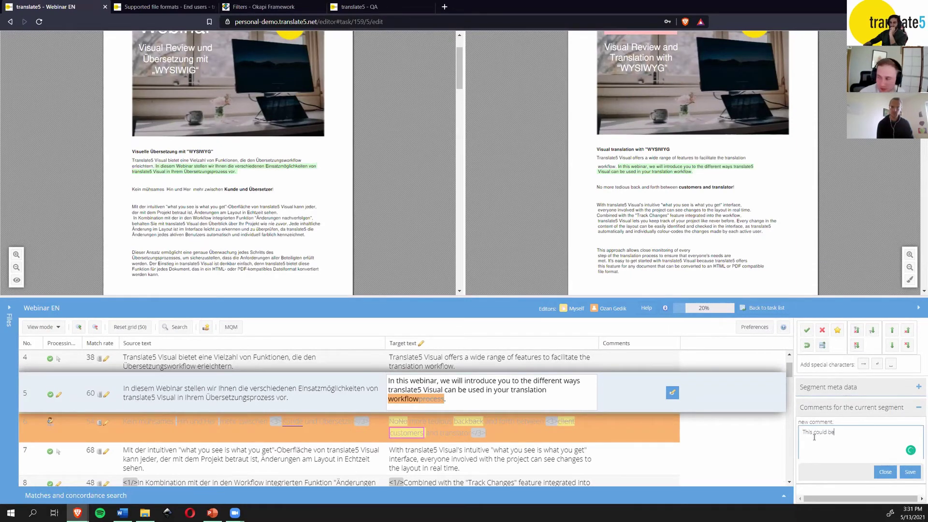
text( your co)
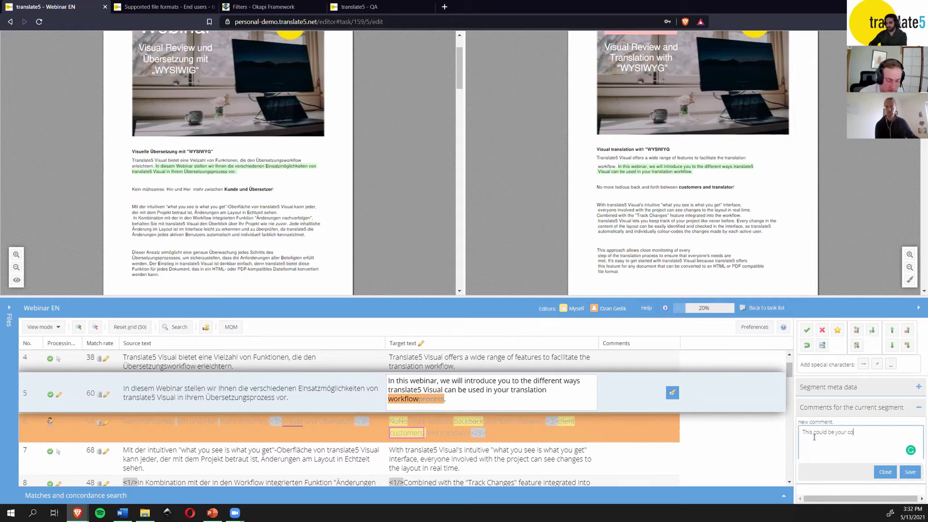
text(mment!)
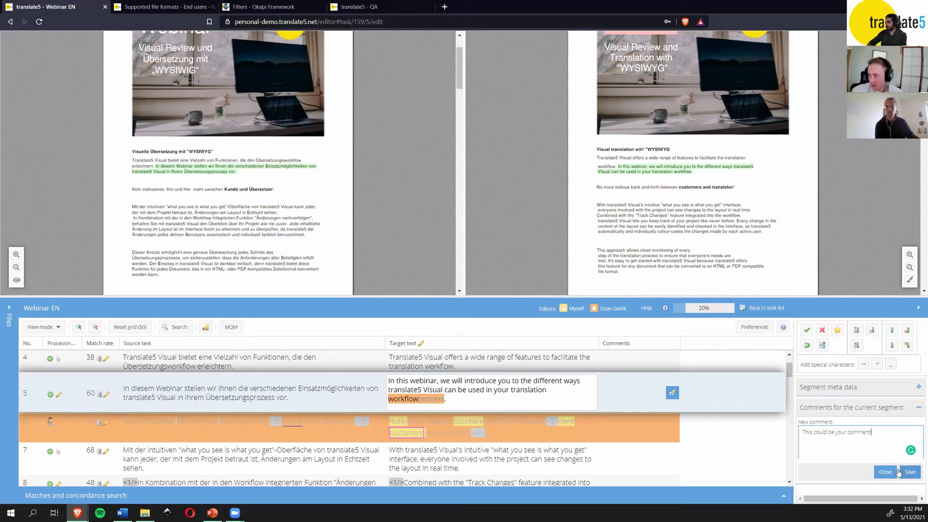
click(904, 471)
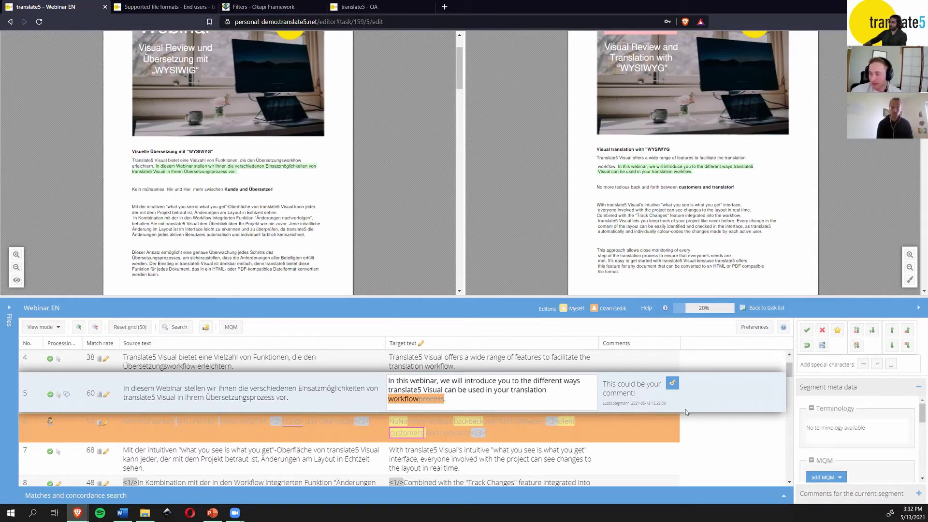
click(809, 331)
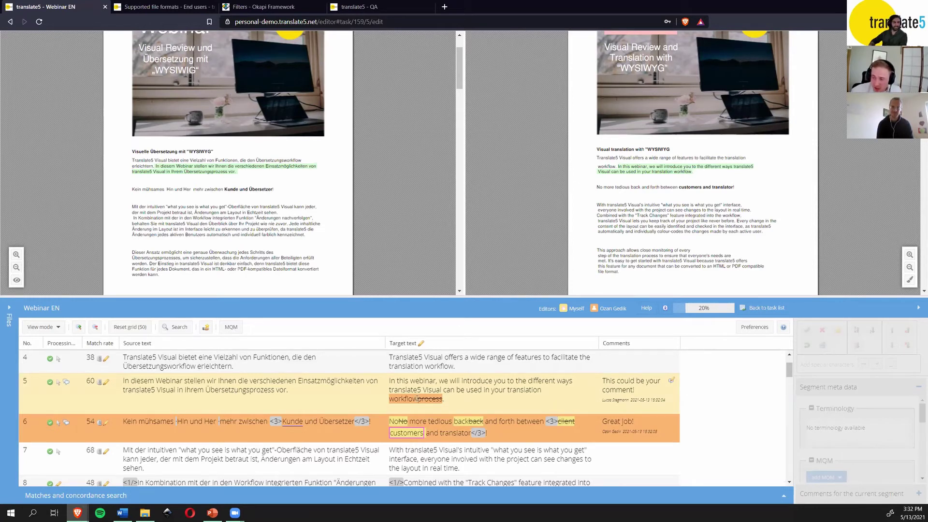
Step: Select segment 7 and check the author and date of the deleted word process in segment 5's target text
click(215, 455)
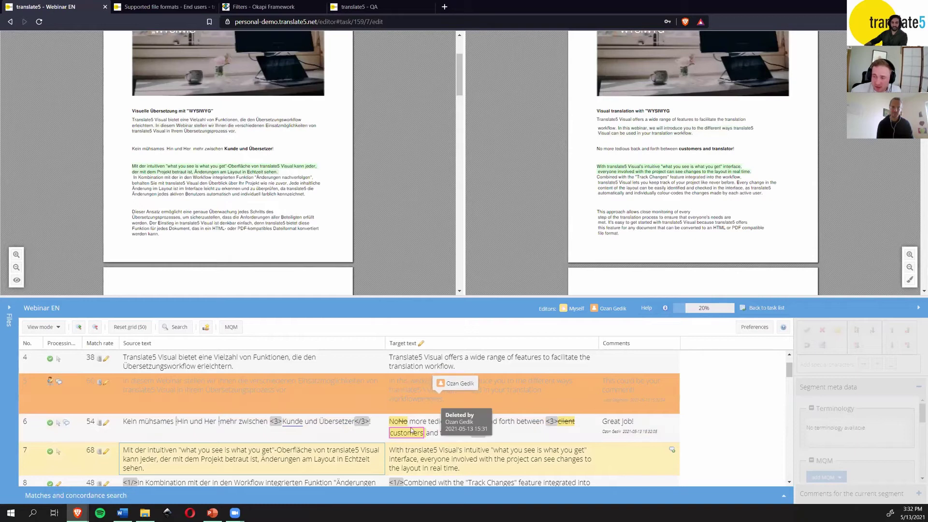
mouse_move(49, 381)
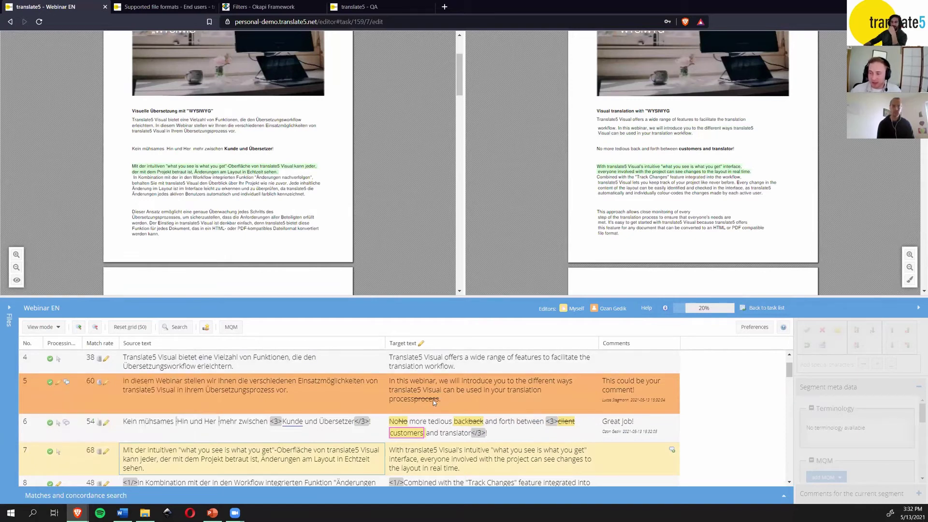
mouse_move(433, 400)
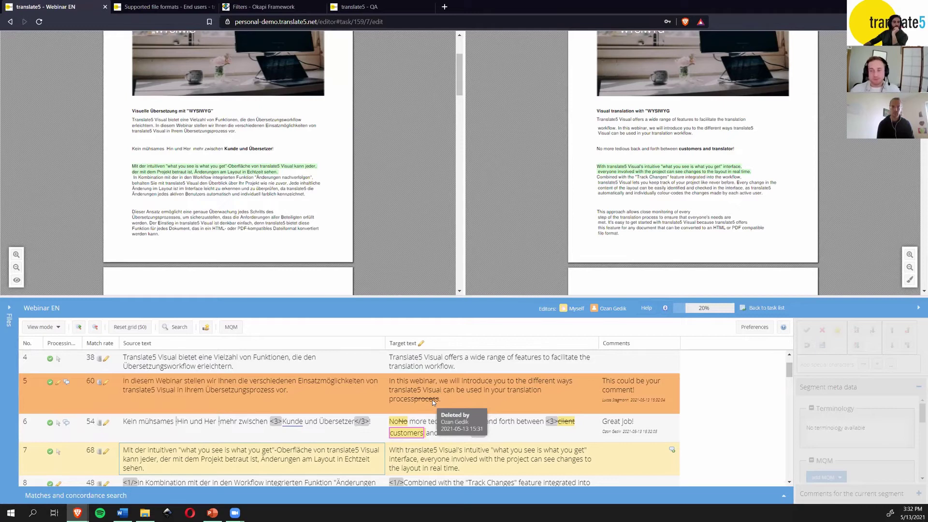
key(Down)
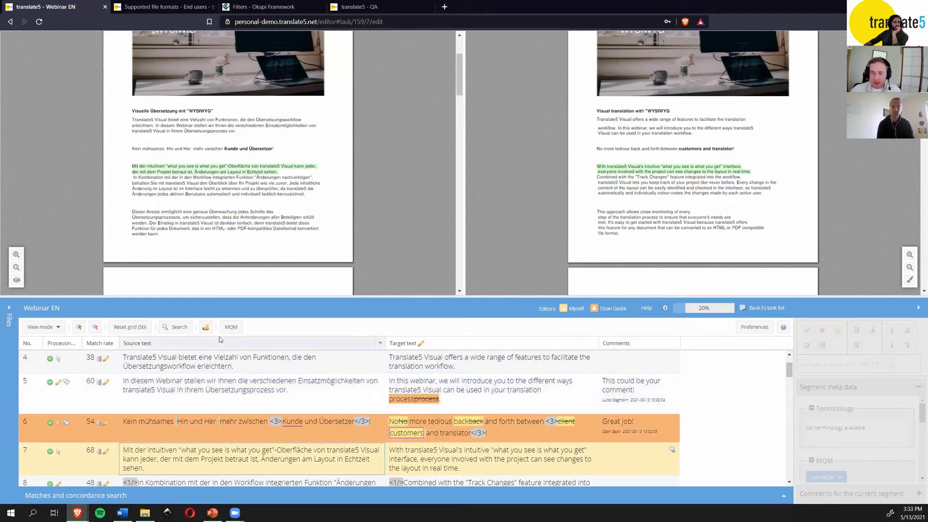
Step: Search the target text of the task for client using the normal search mode
click(179, 327)
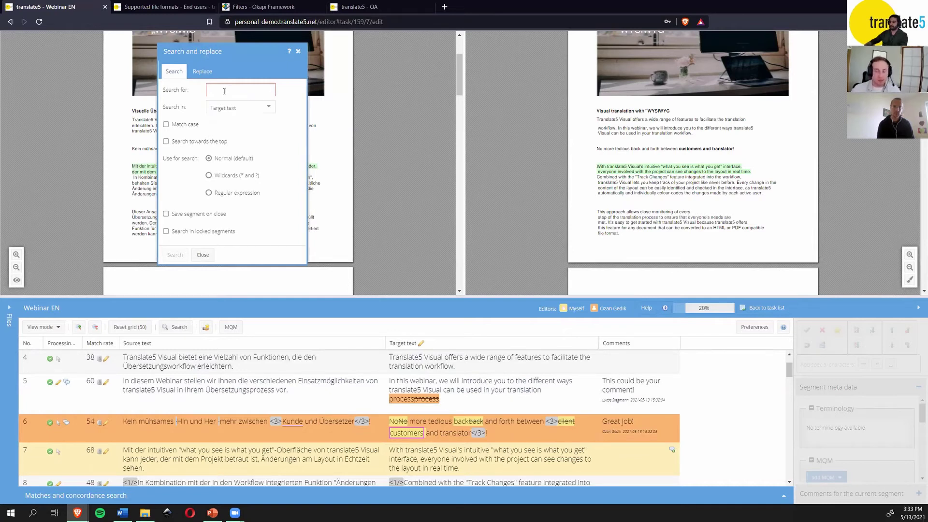
text(client)
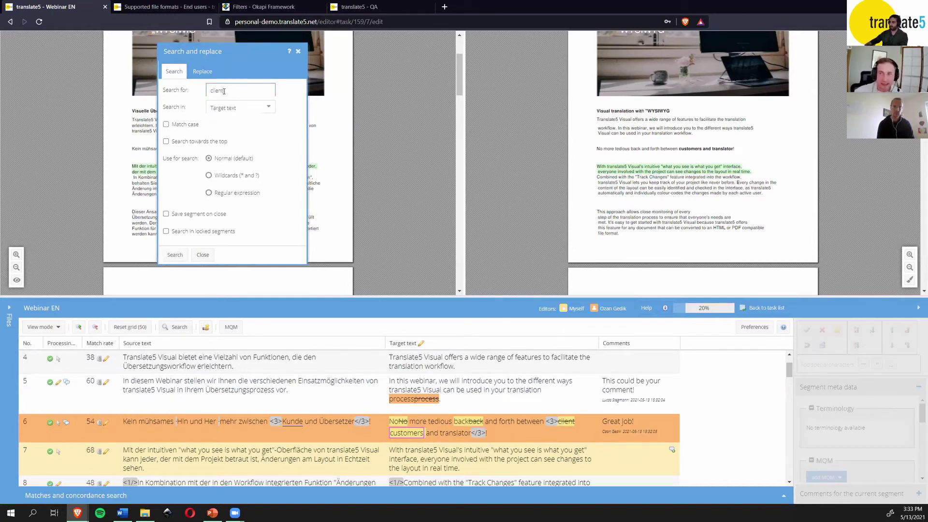
click(177, 256)
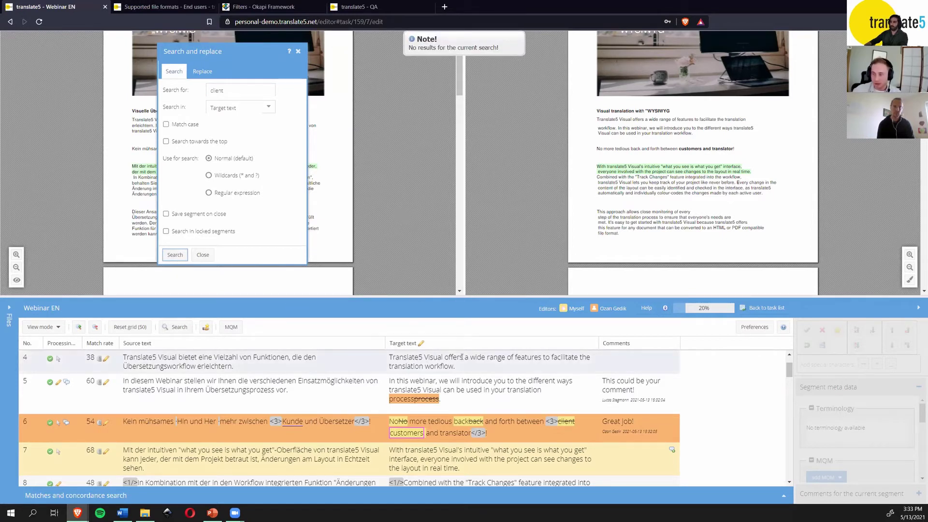
Step: Replace the search term with customers and search the target text again
double_click(210, 92)
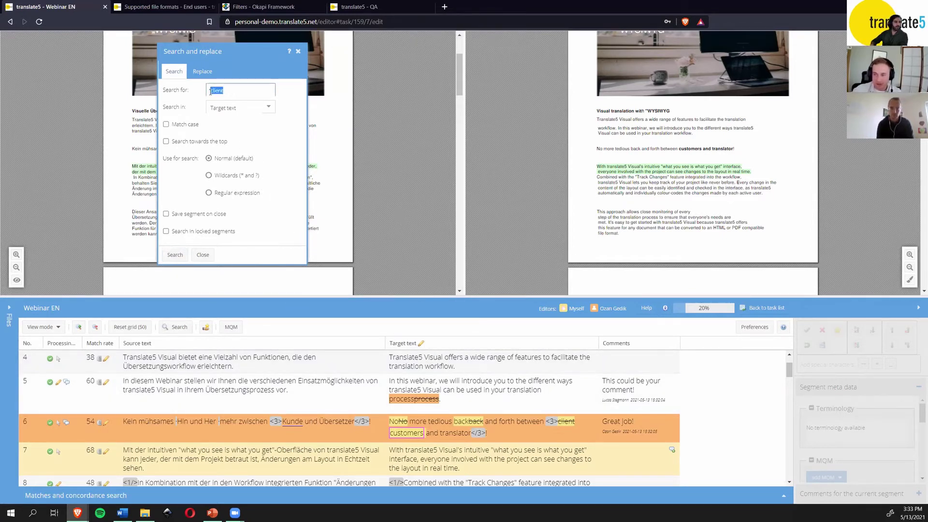
text(cust)
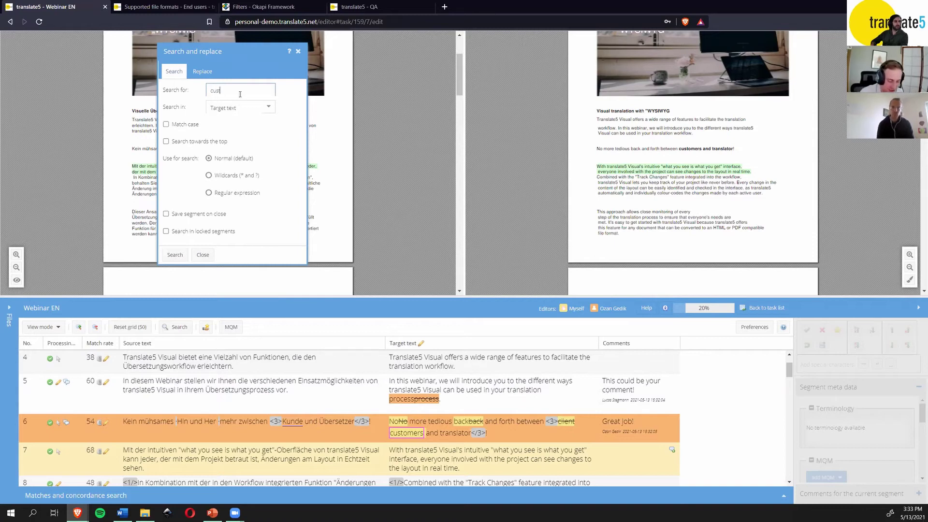
text(omers)
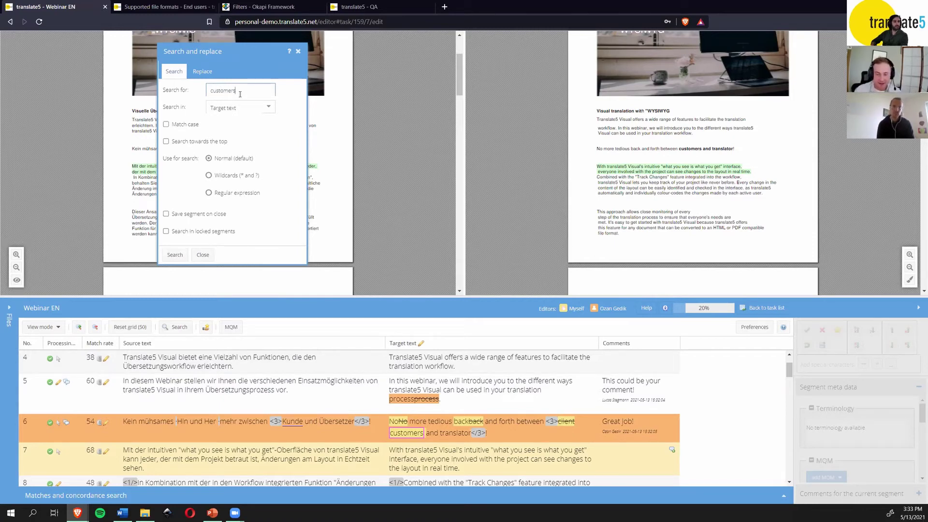
key(Return)
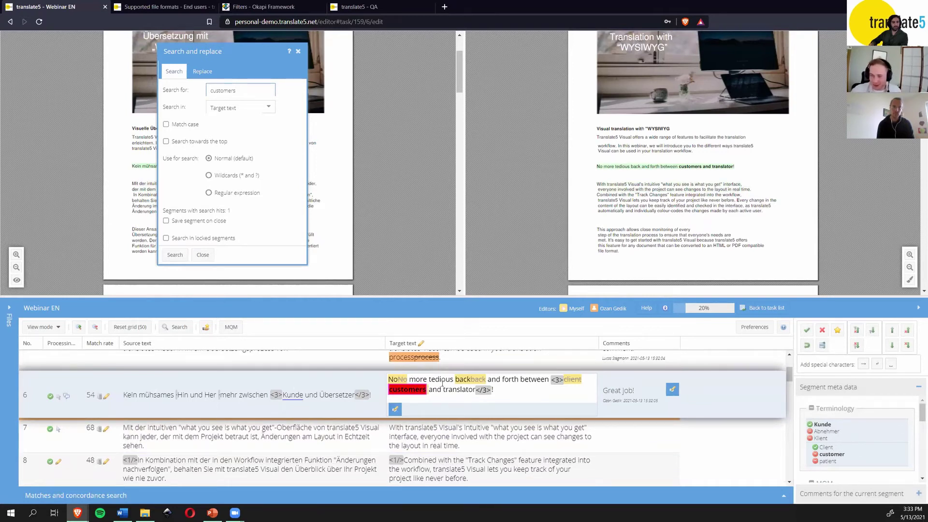
Step: Replace the word customers with client in segment 6's target text and save the segment
click(428, 392)
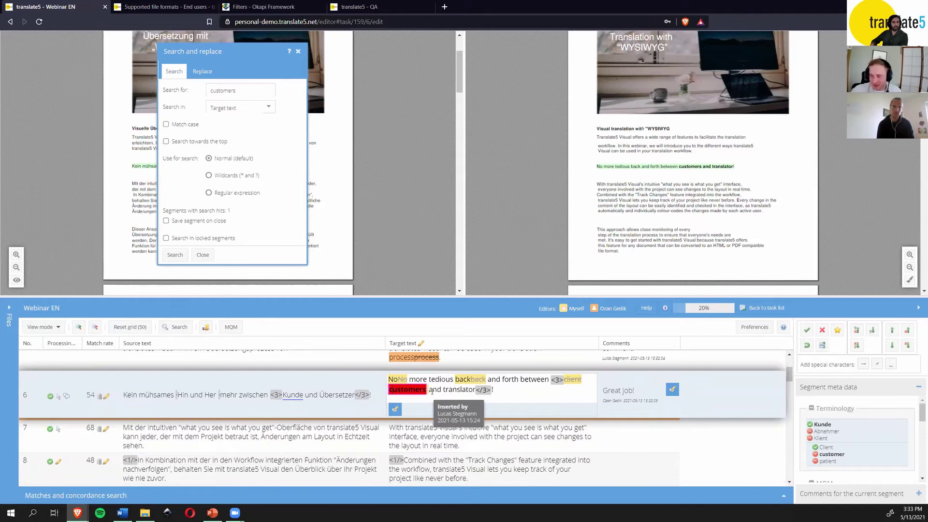
key(BackSpace)
key(BackSpace)
key(BackSpace)
key(BackSpace)
key(BackSpace)
key(BackSpace)
key(BackSpace)
key(BackSpace)
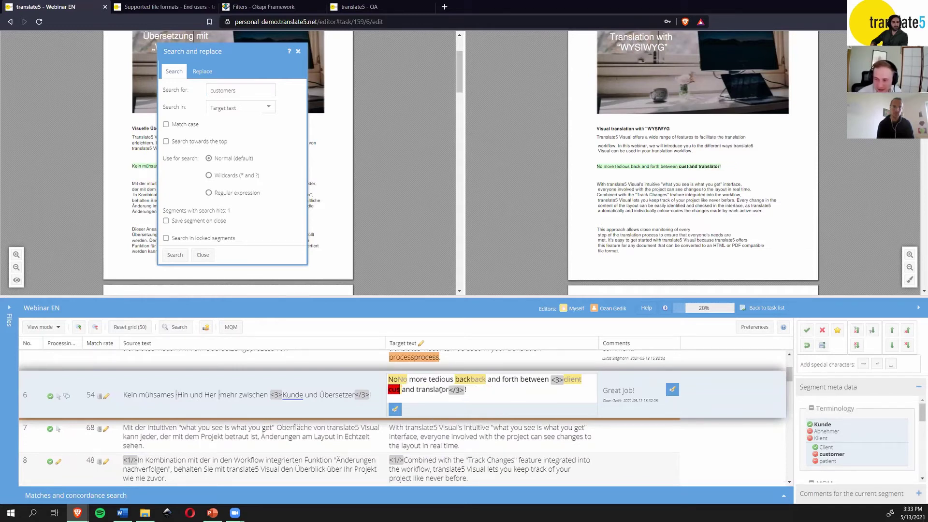
text(lient)
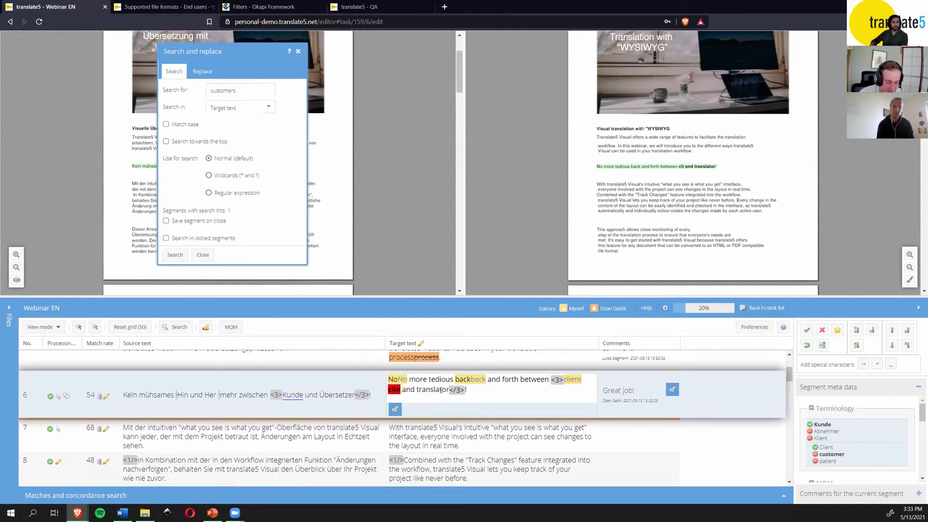
click(806, 330)
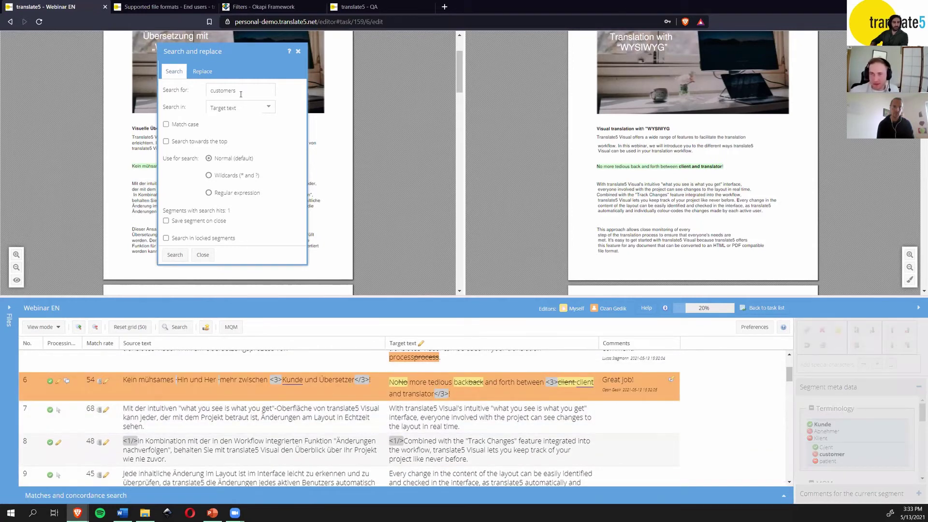
Step: Change the search term from customers to client and repeat the target text search
click(174, 92)
text(co)
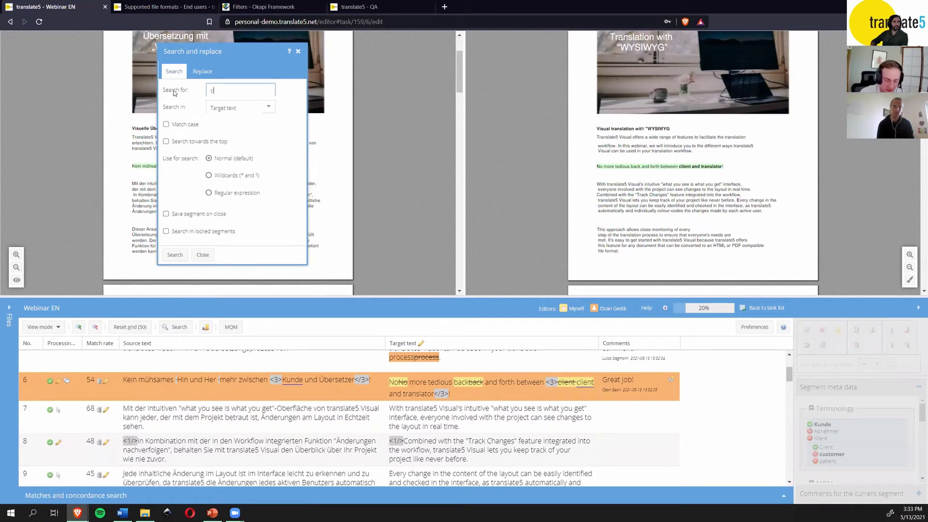
key(Return)
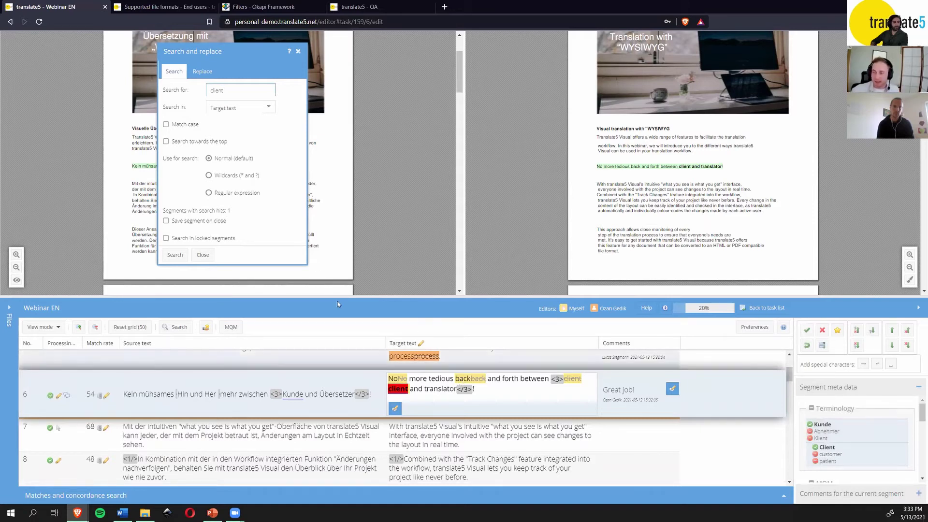
Step: Review the replace options for client in the target text with the normal search mode, and close the search and replace dialog without replacing
click(202, 73)
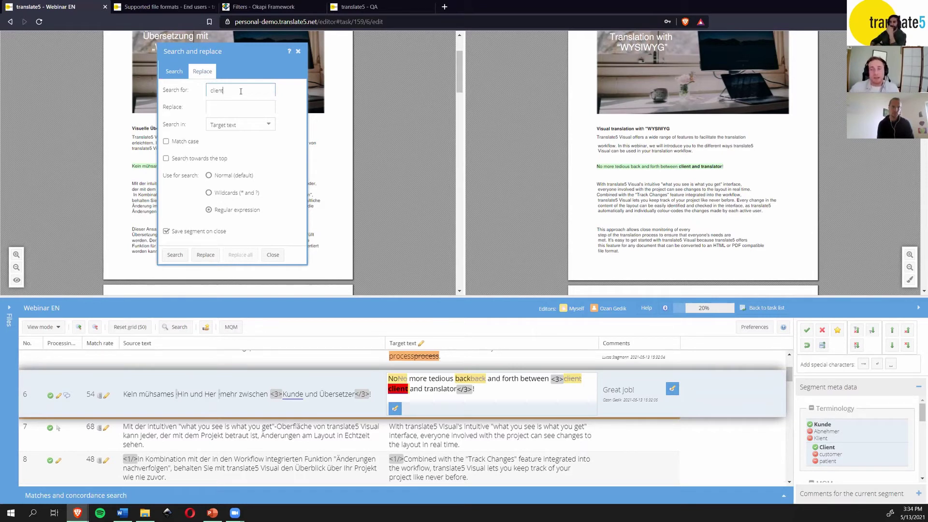
click(220, 108)
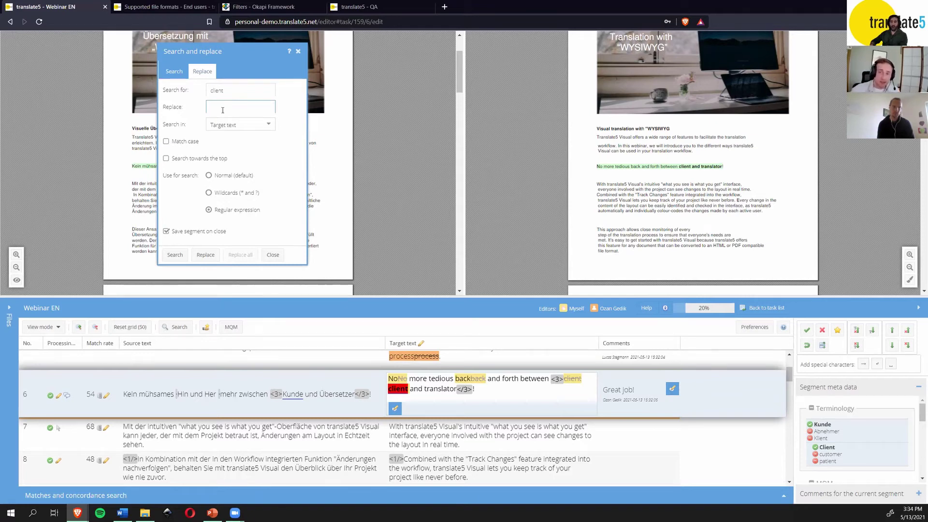
click(236, 174)
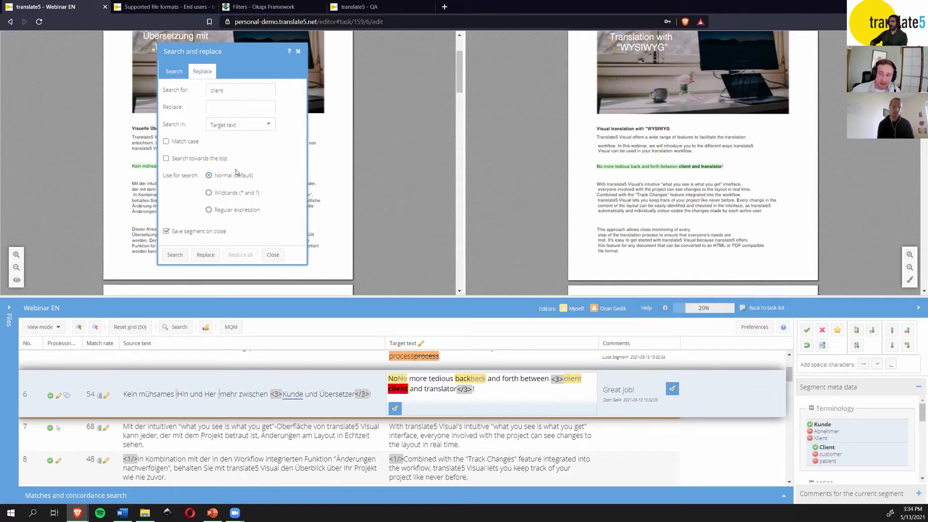
click(219, 111)
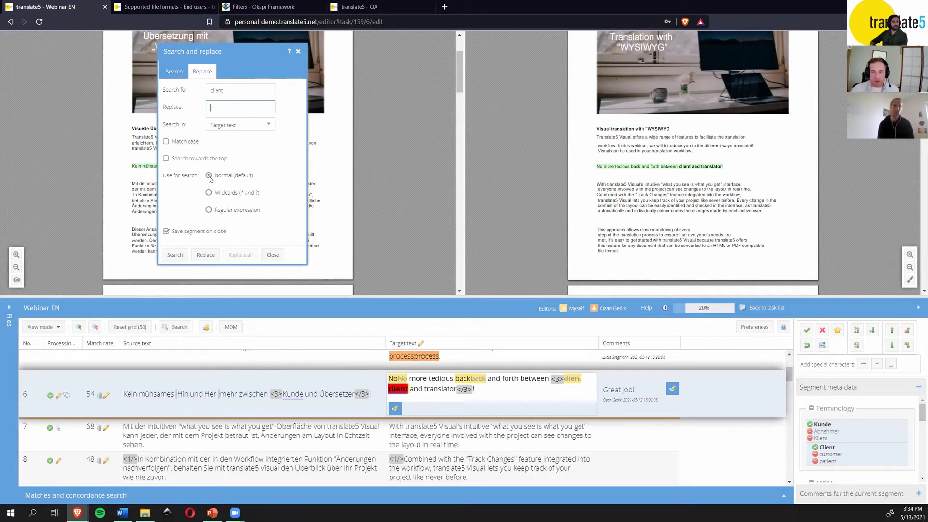
double_click(208, 89)
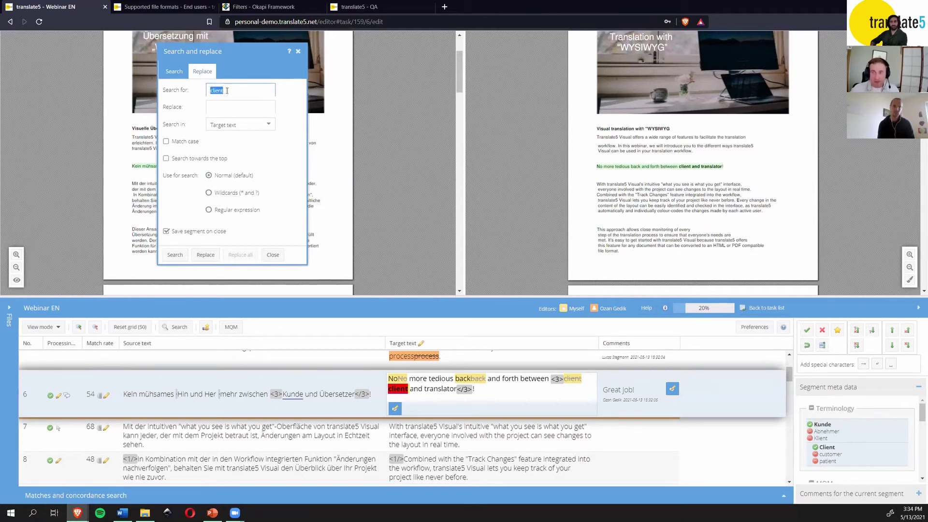
click(229, 91)
drag(230, 91, 210, 90)
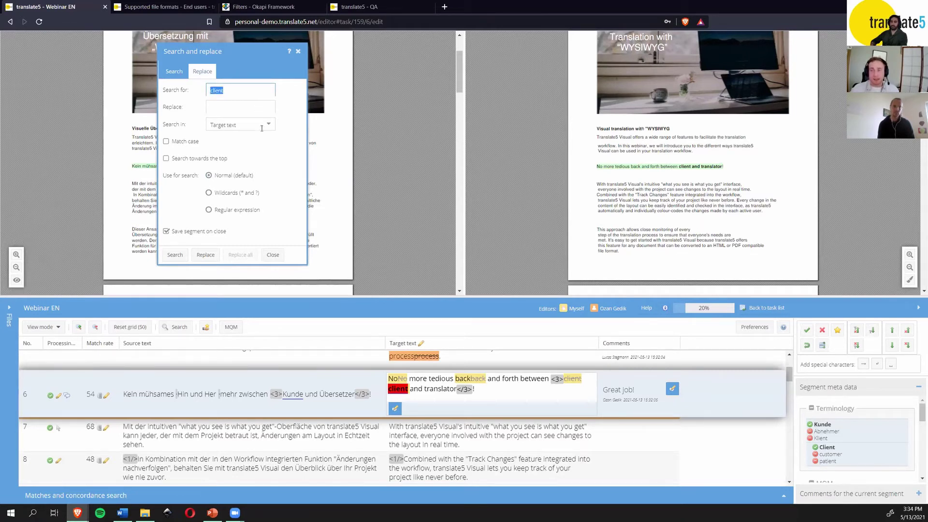
click(285, 191)
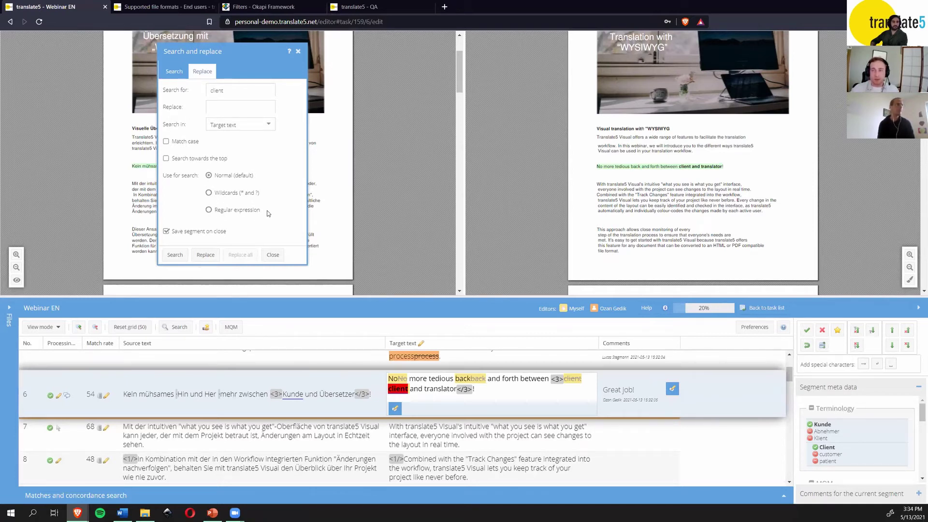
click(273, 256)
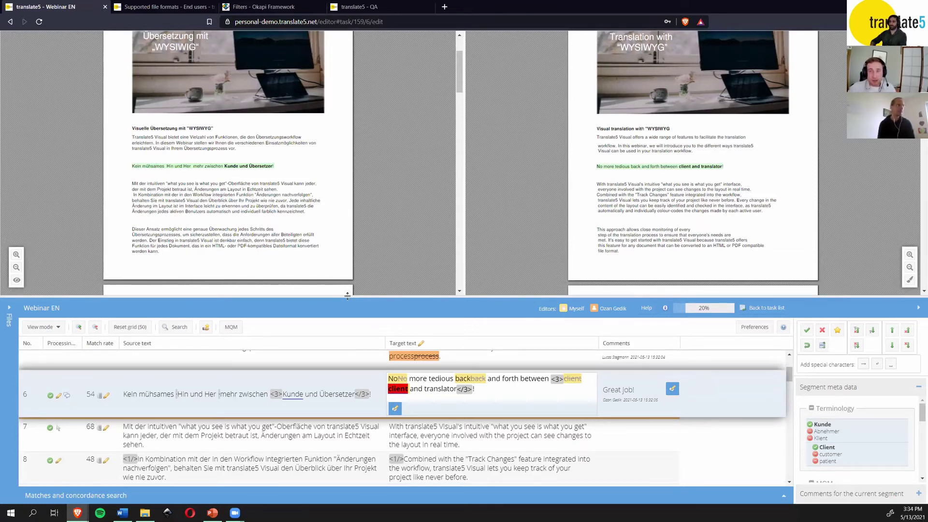
Step: Go to the work file T5 Marketing.docx and examine its source and target pages in the visual layout
click(9, 313)
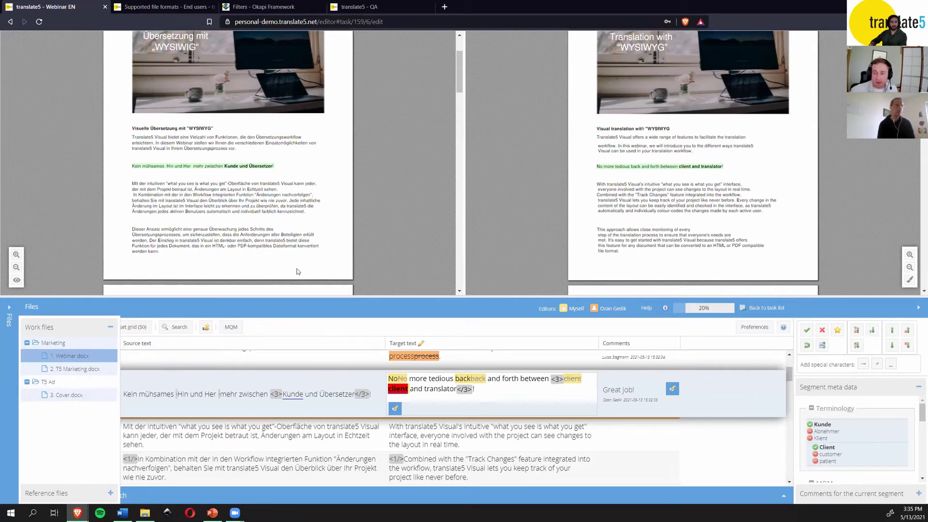
click(100, 370)
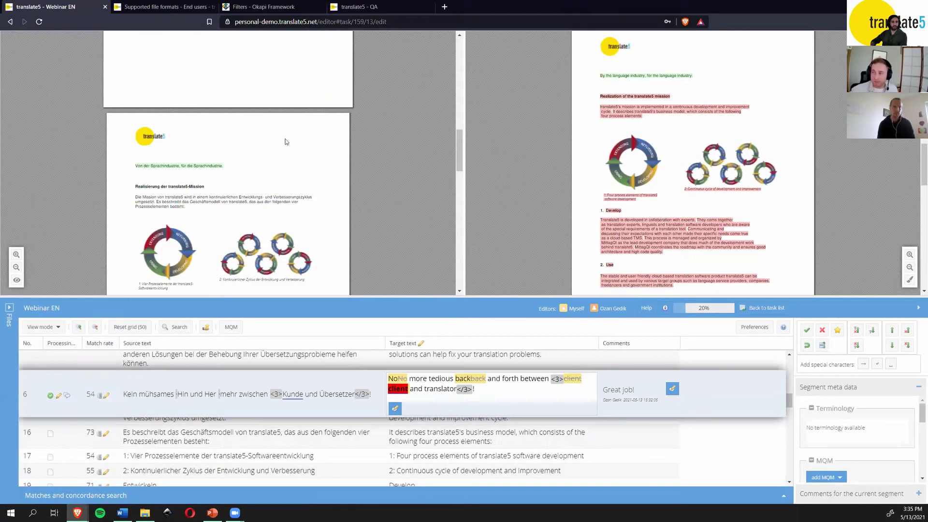
scroll(219, 140, down, 3)
scroll(218, 139, up, 1)
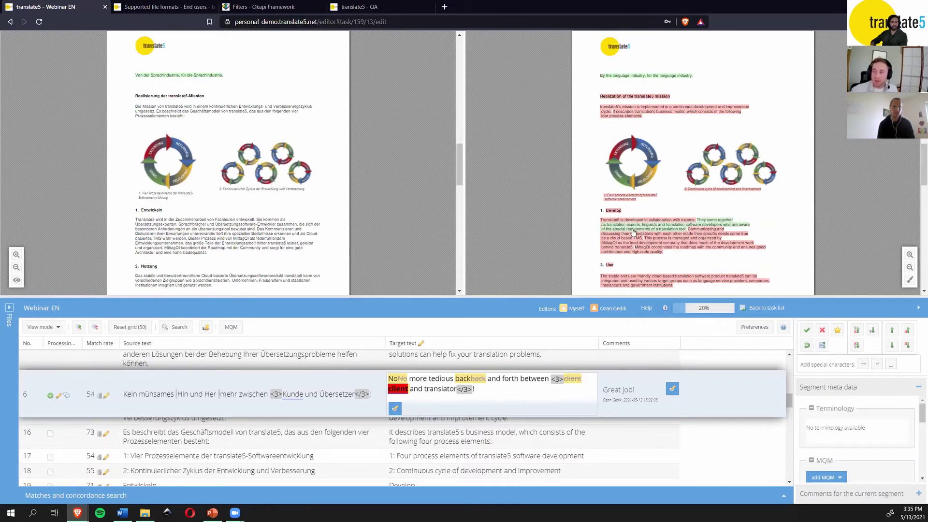
scroll(145, 261, down, 1)
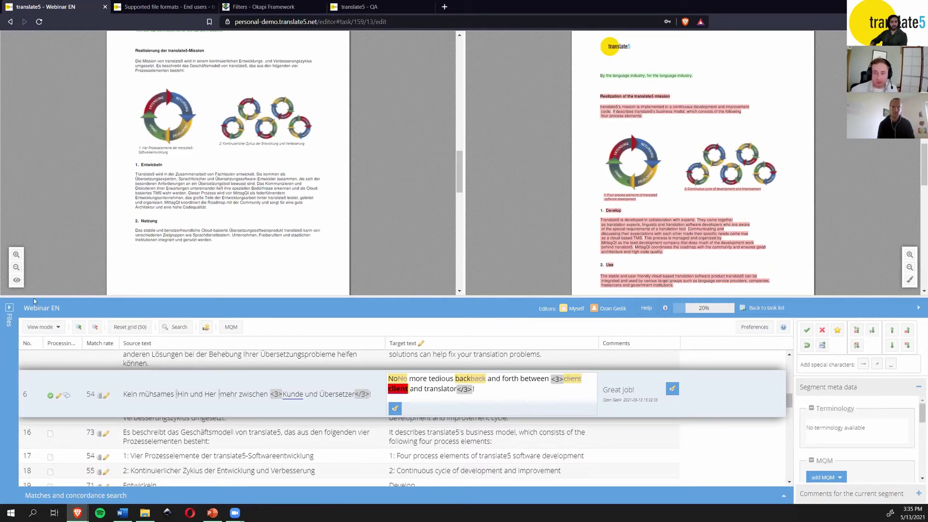
Step: Keep the file list expanded, go to the work file Cover.docx, and examine its source and target pages in the visual layout
click(9, 308)
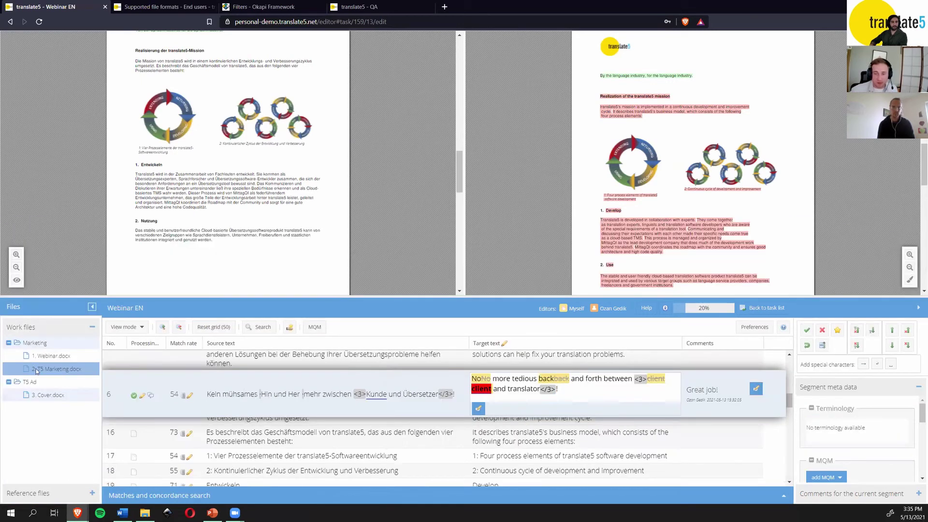
click(48, 395)
scroll(303, 187, down, 2)
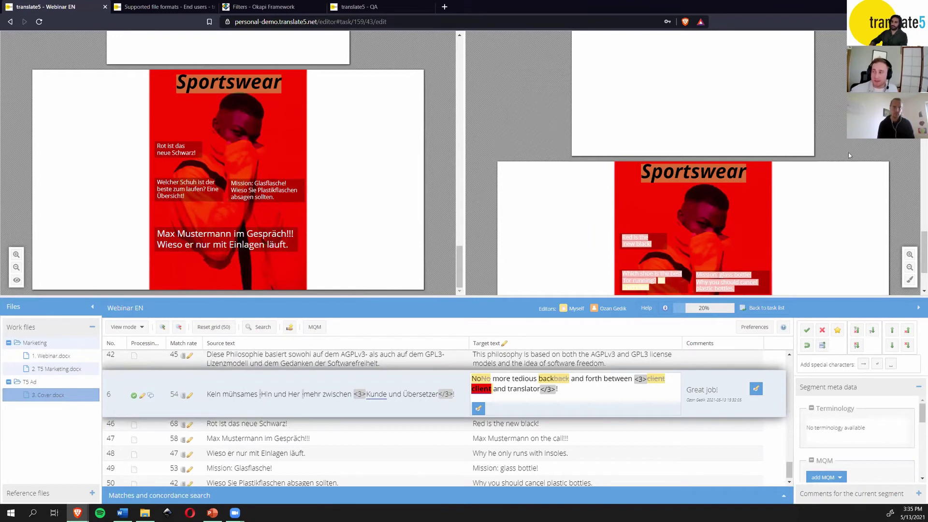
scroll(851, 152, down, 2)
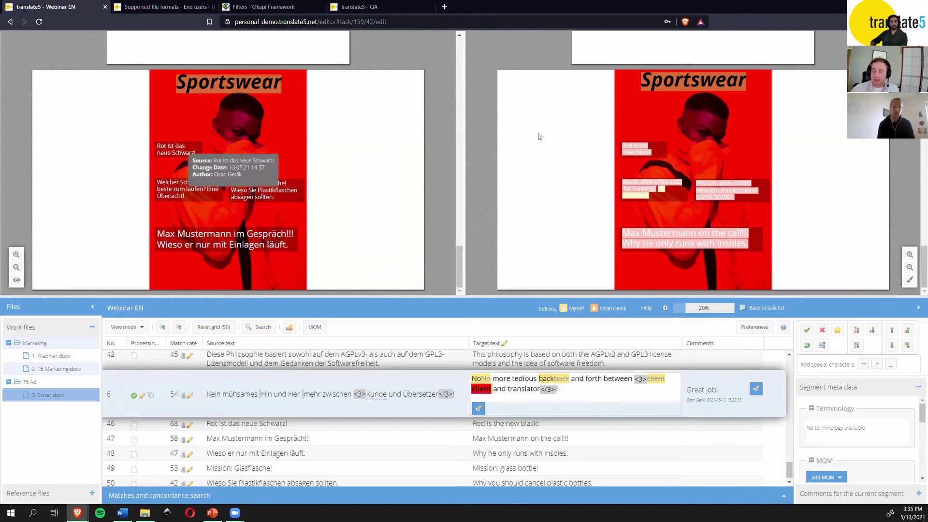
Step: Save segment 6, open segment 46 "Red is the new black!" from the target layout, and save it with its text unedited
mouse_move(642, 151)
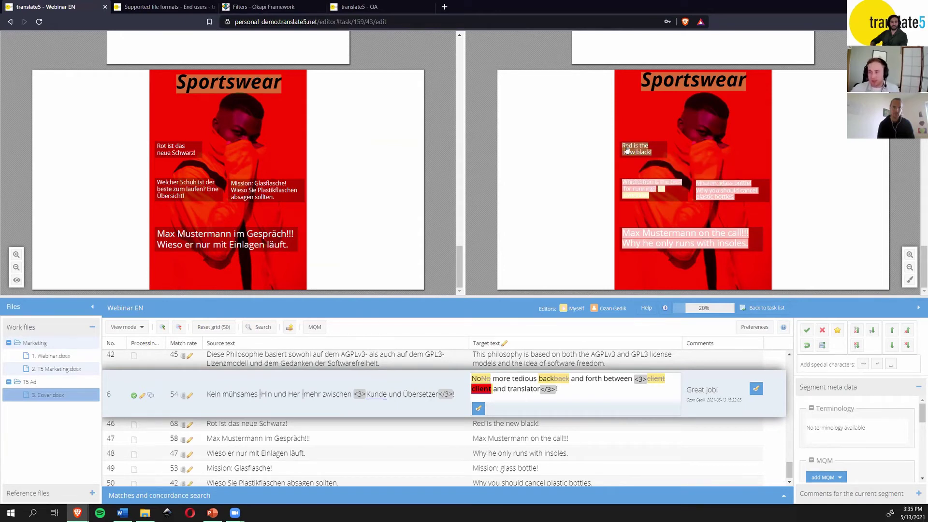
click(807, 330)
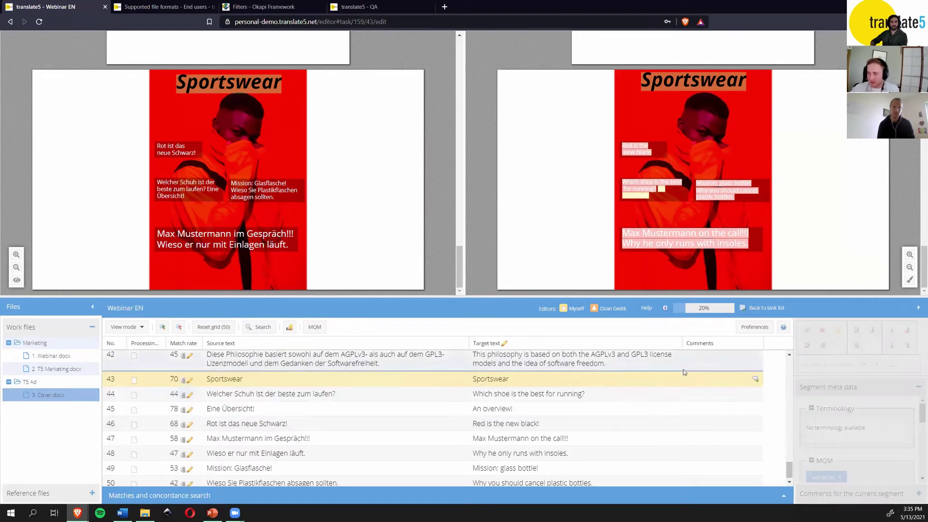
double_click(634, 150)
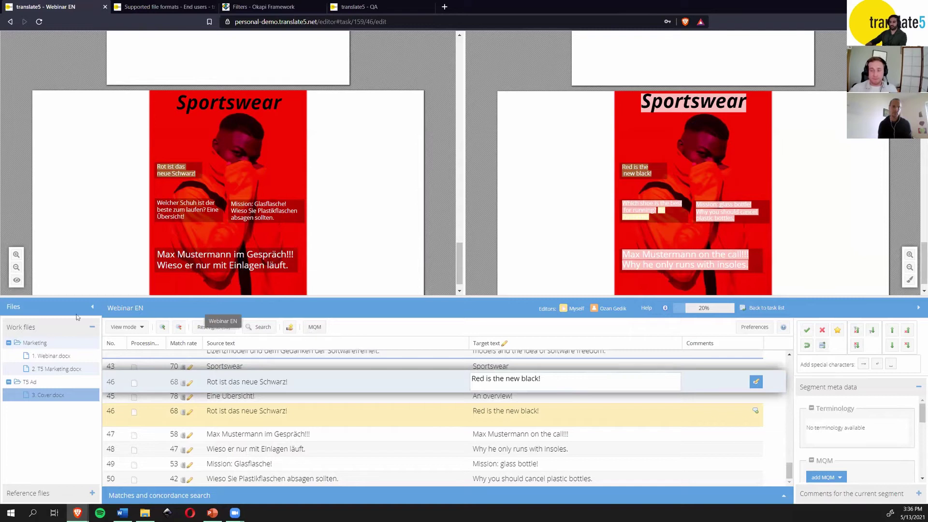
click(48, 357)
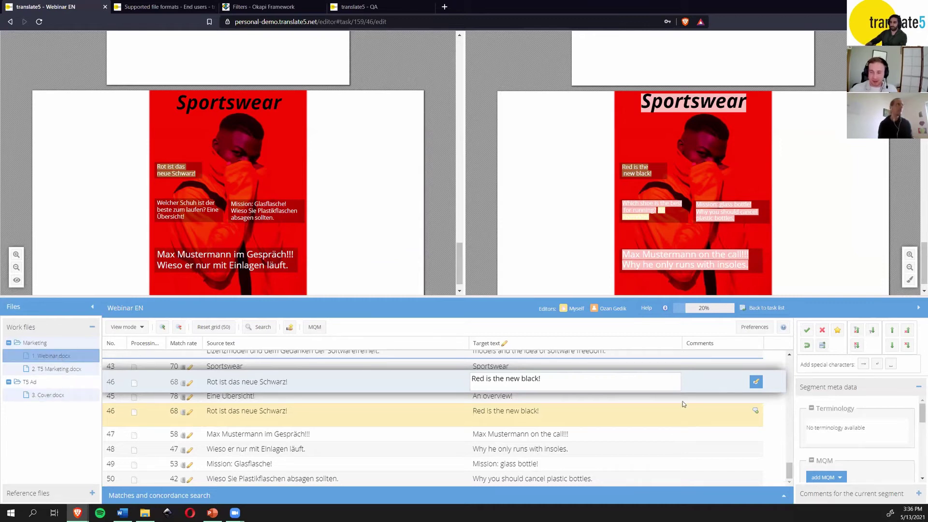
click(807, 330)
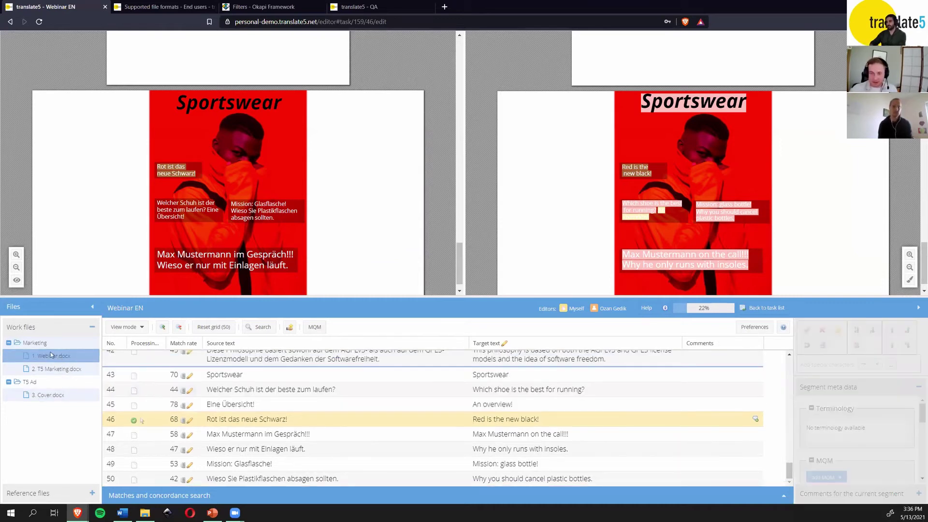
Step: Go through T5 Marketing.docx back to segment 1 of Webinar.docx and look over the first segments of the task
click(58, 369)
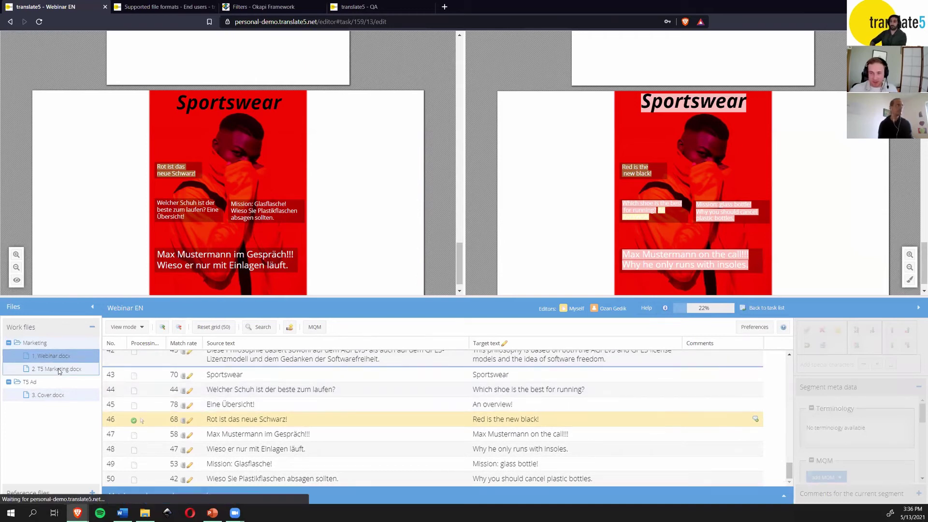
scroll(236, 423, up, 9)
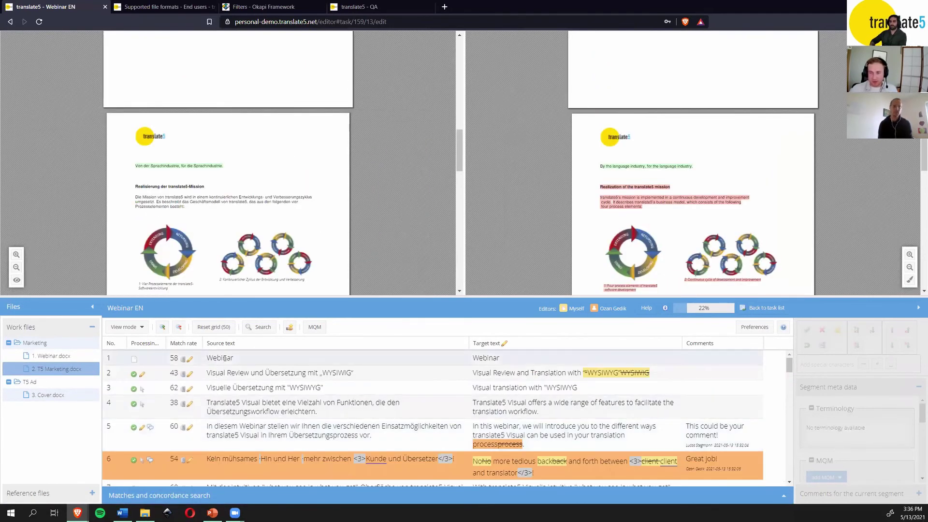
click(290, 358)
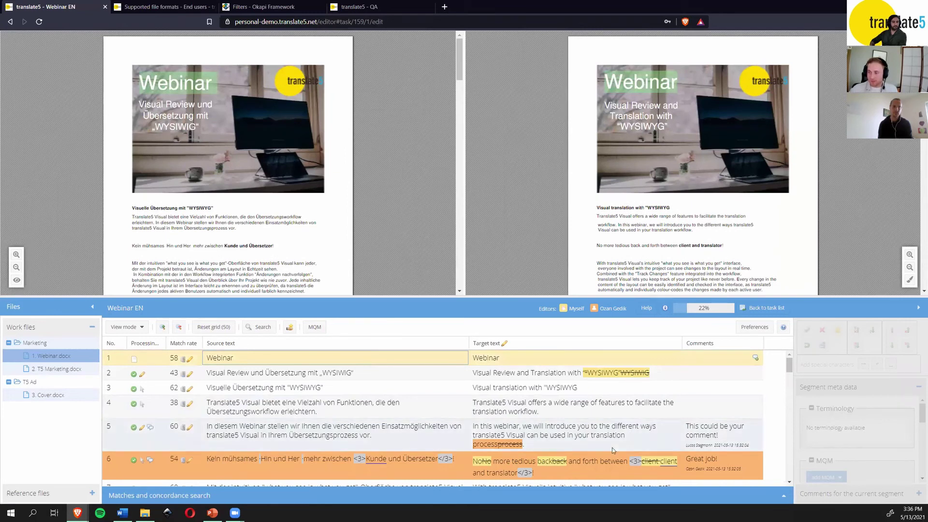
scroll(594, 430, down, 3)
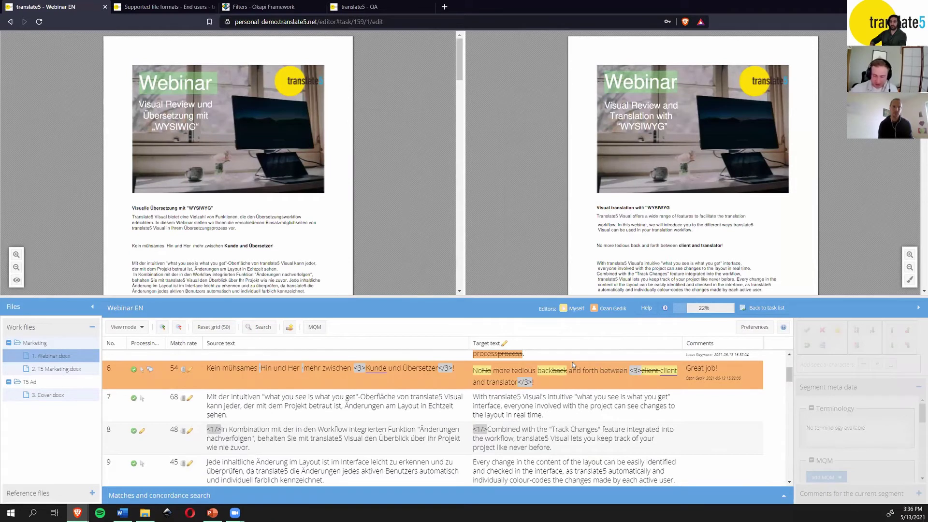
Step: Set the repetition editor preference to decide individually for each repetition and save it
click(755, 327)
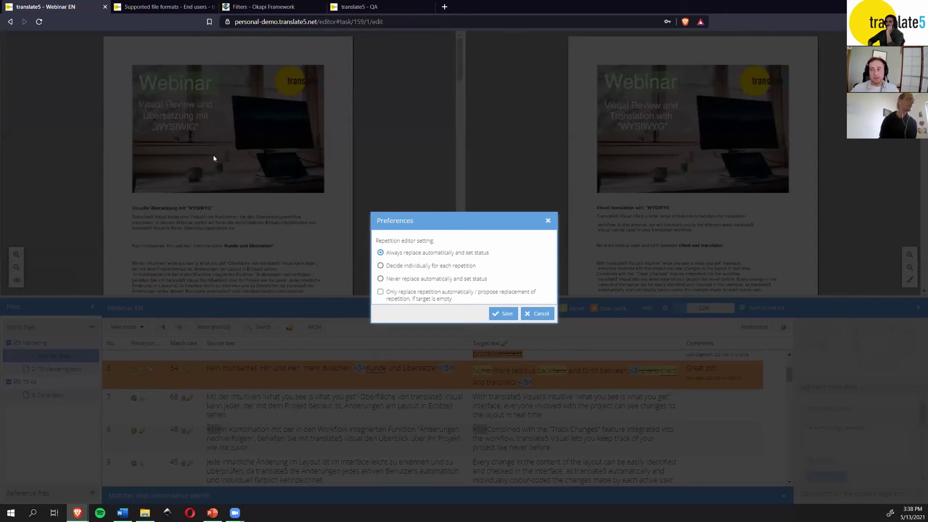
right_click(242, 141)
click(419, 289)
click(381, 280)
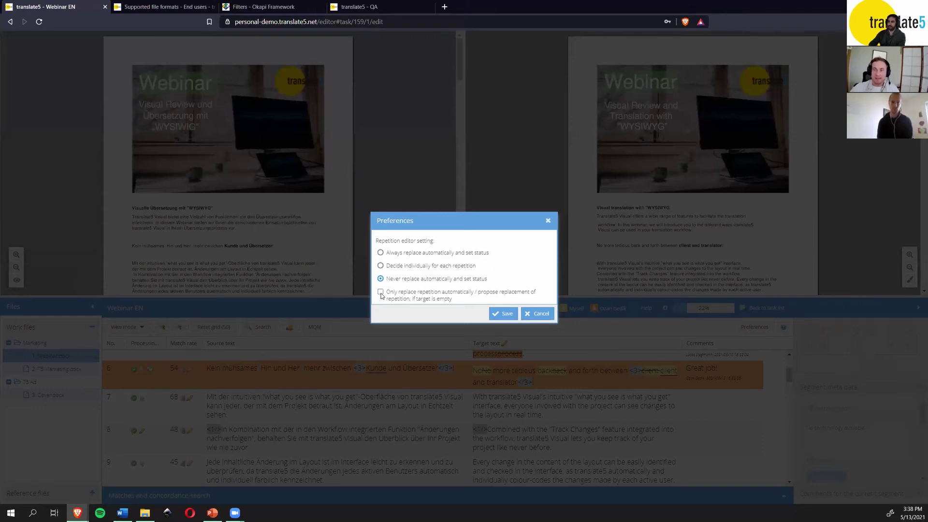
click(381, 266)
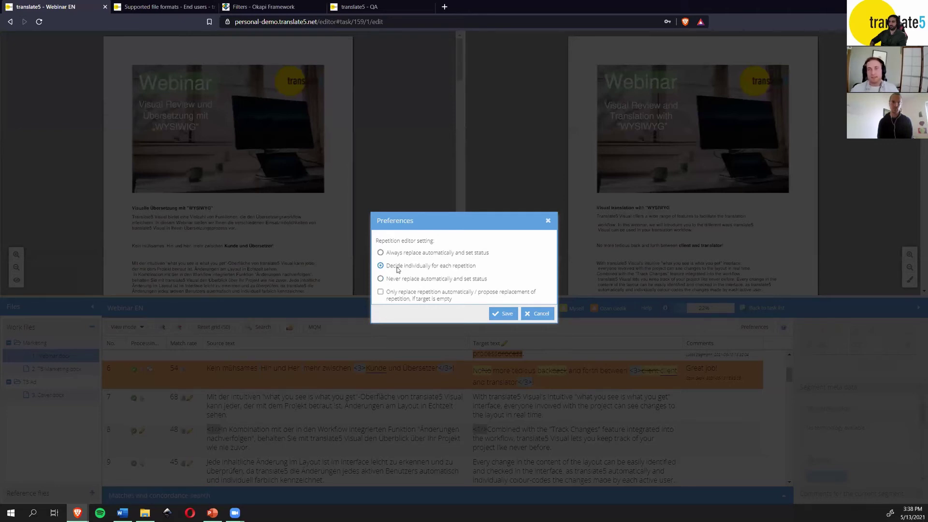
click(507, 315)
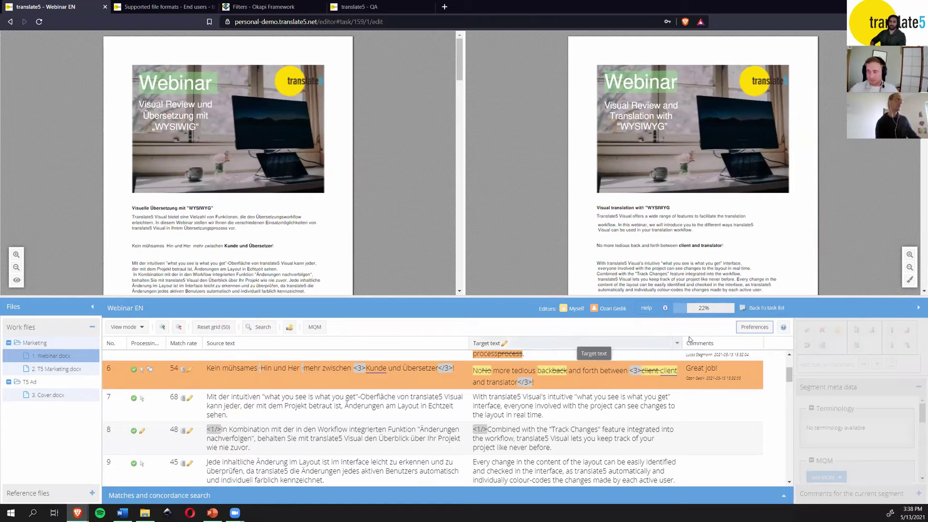
Step: Save the repetition editor preference as always replace automatically and set status, and dismiss the prompt for returning to the task list
click(751, 329)
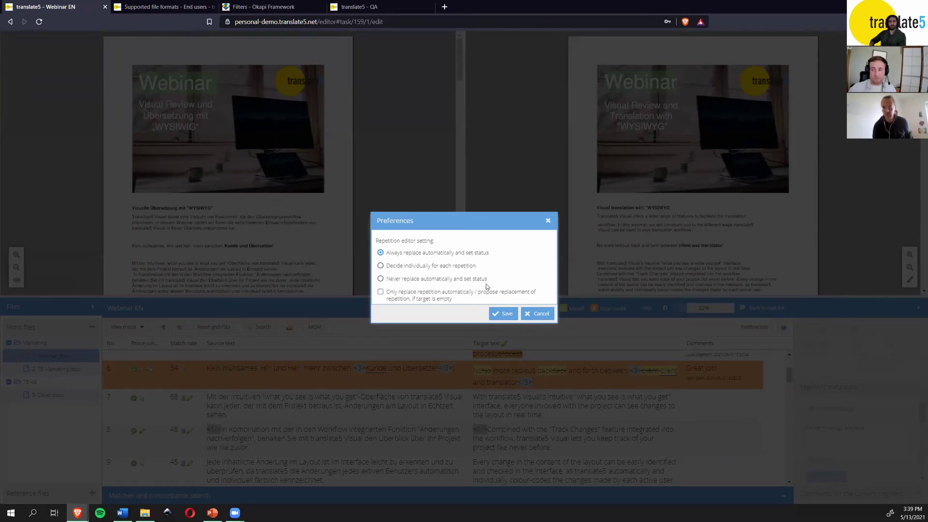
click(503, 313)
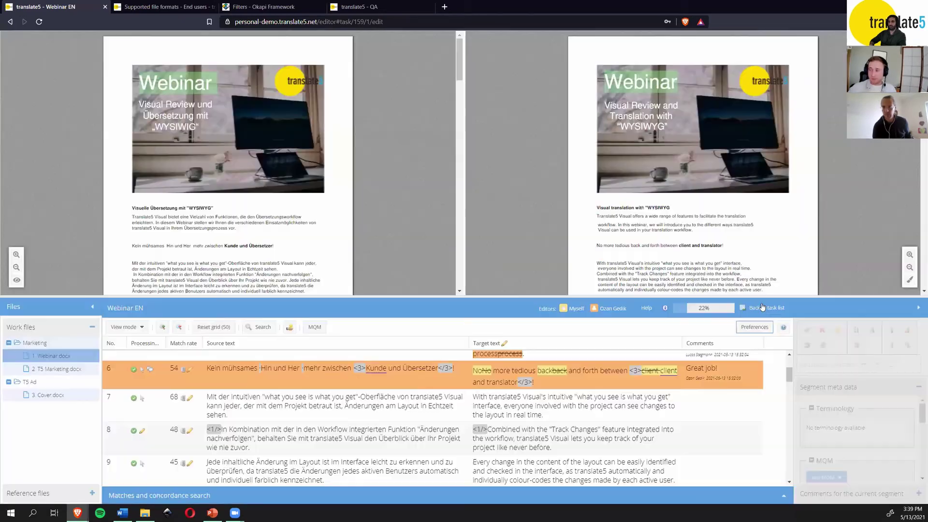
click(762, 307)
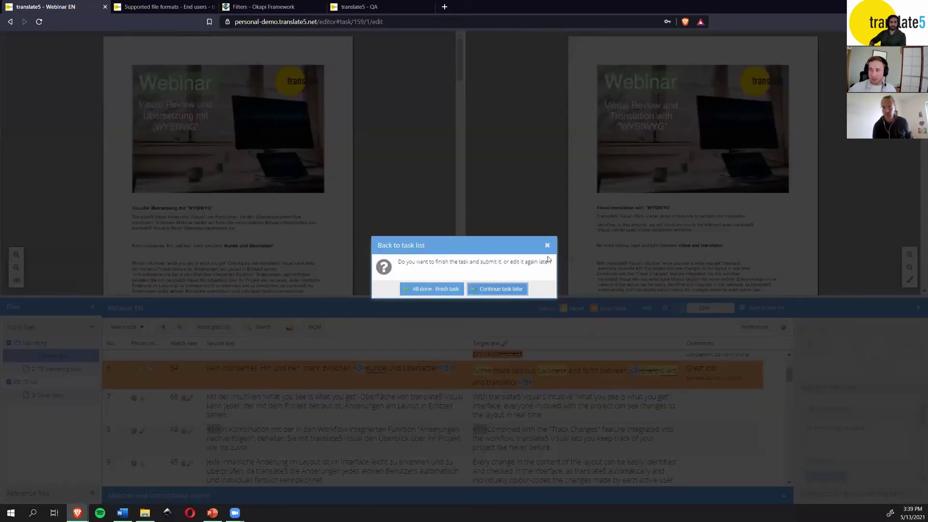
click(547, 245)
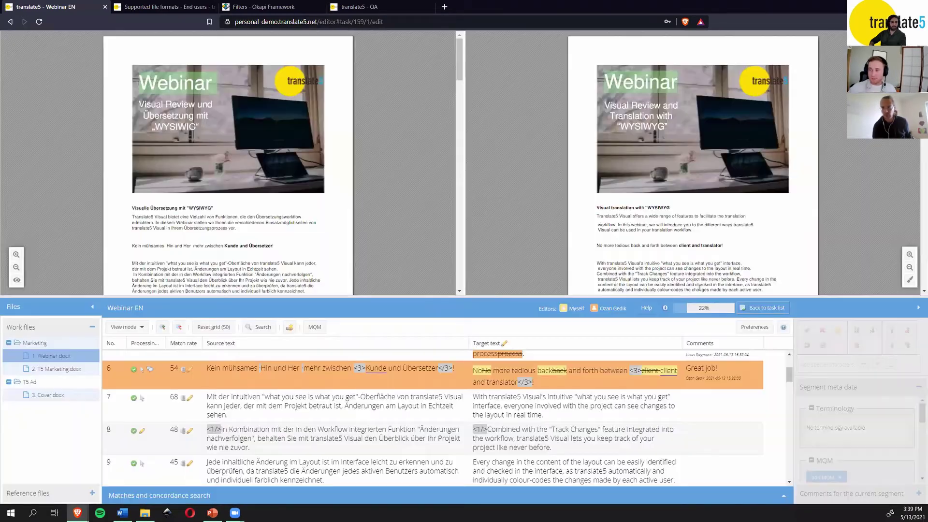
Step: Save the repetition editor preference with the option to decide individually for each repetition
click(754, 327)
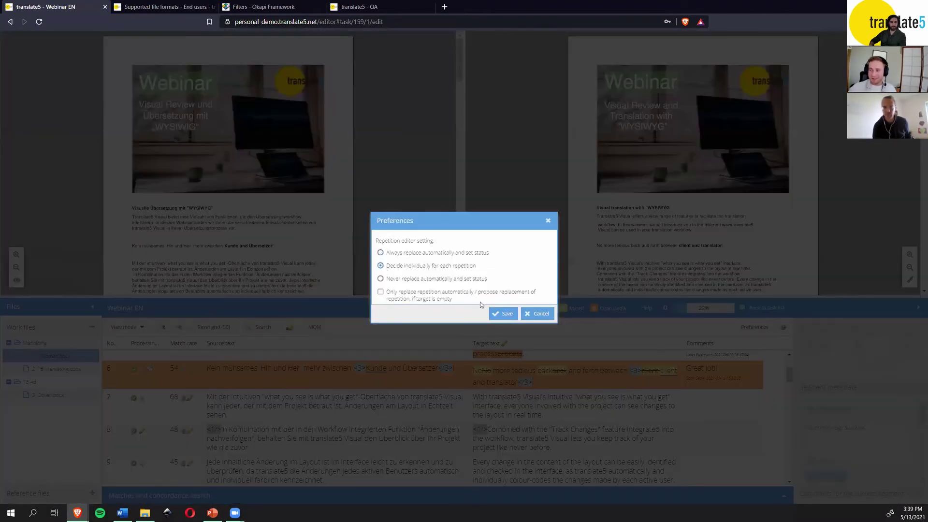
click(507, 315)
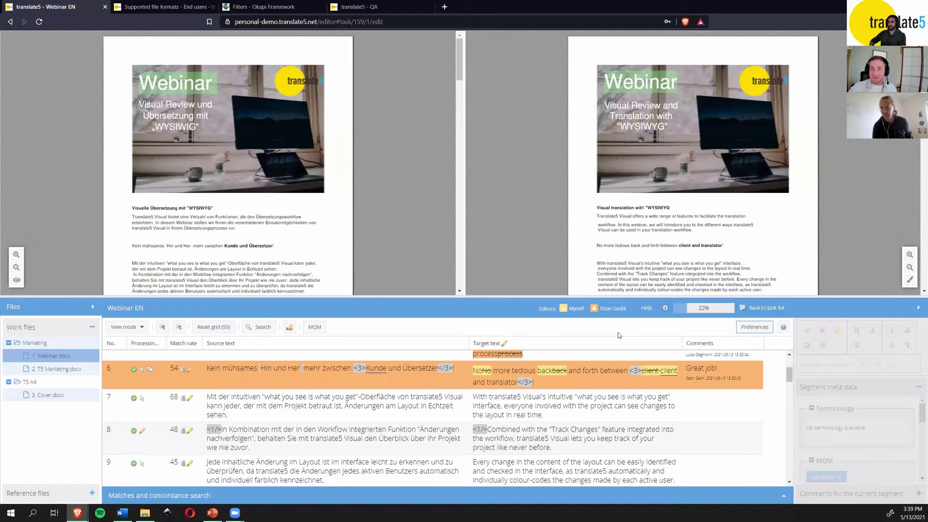
Step: Open segment 6 for editing and look at the manual status options in its segment meta data
double_click(602, 381)
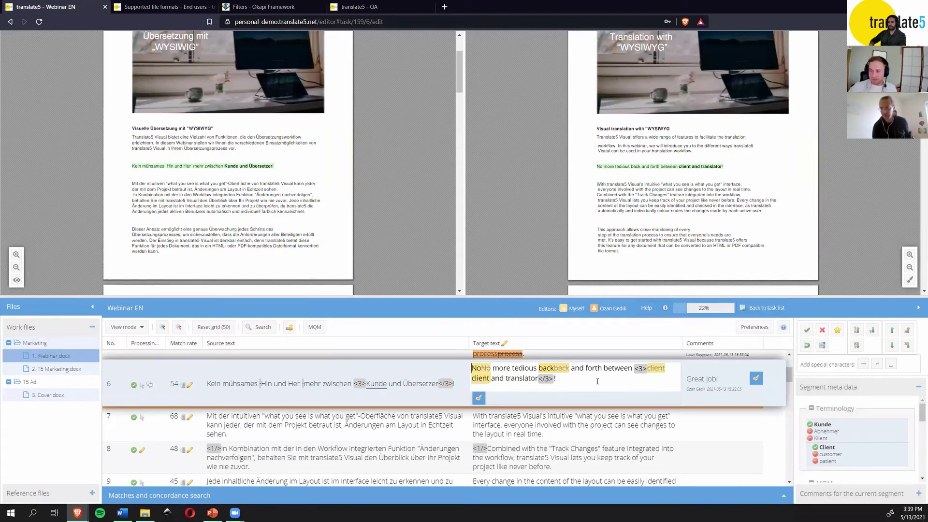
scroll(825, 412, down, 5)
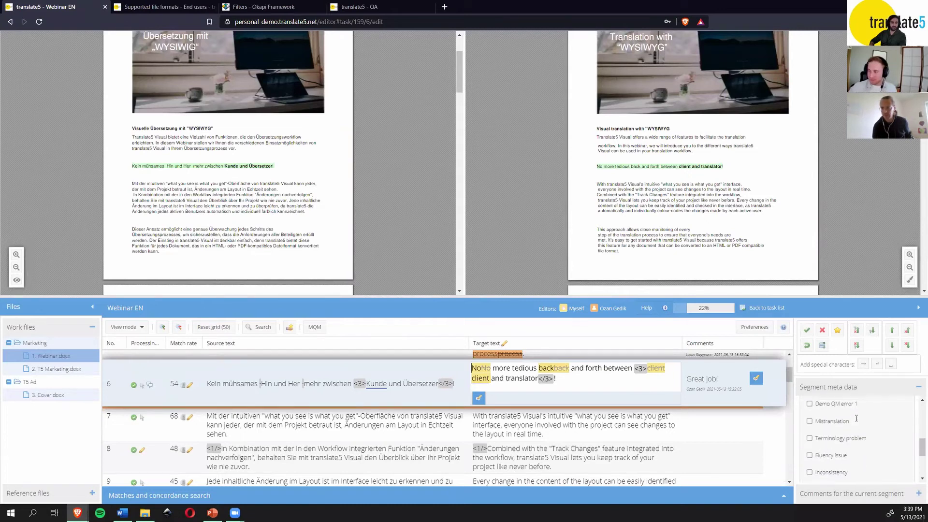
scroll(857, 419, down, 4)
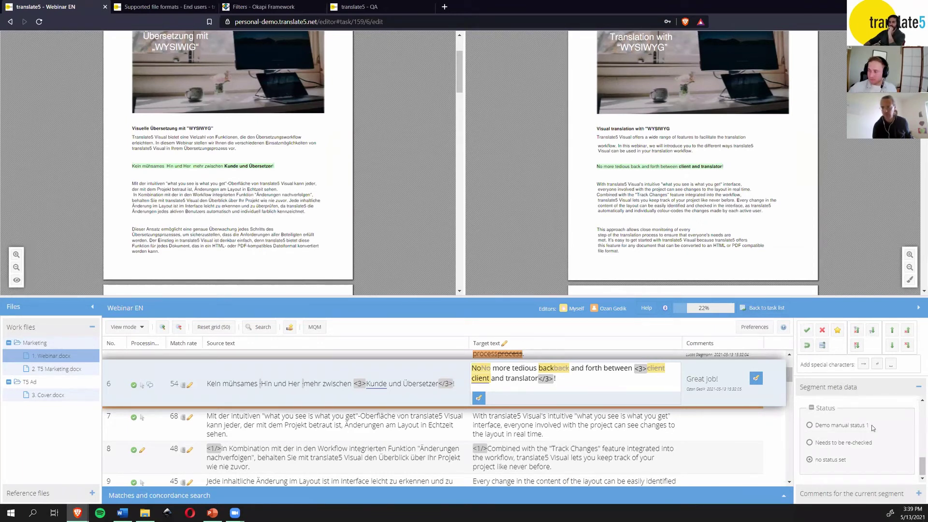
drag(869, 425, 818, 429)
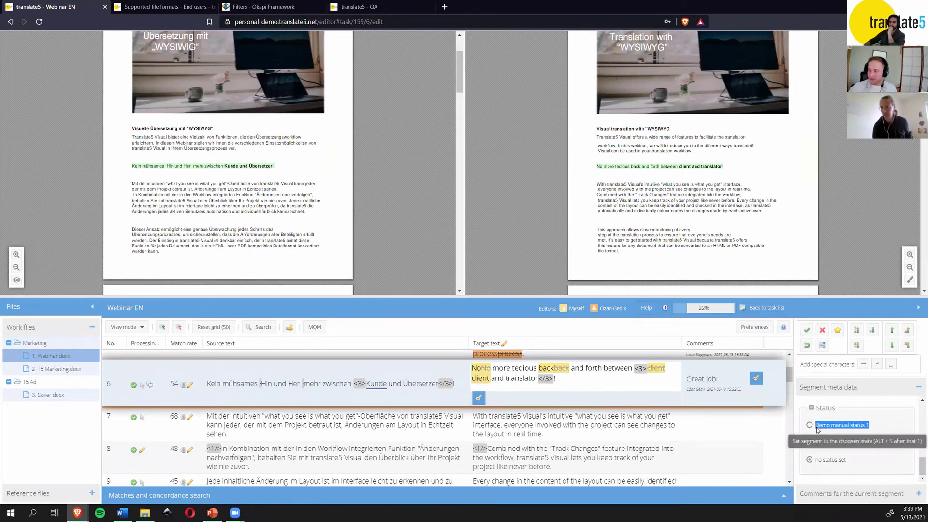
click(870, 458)
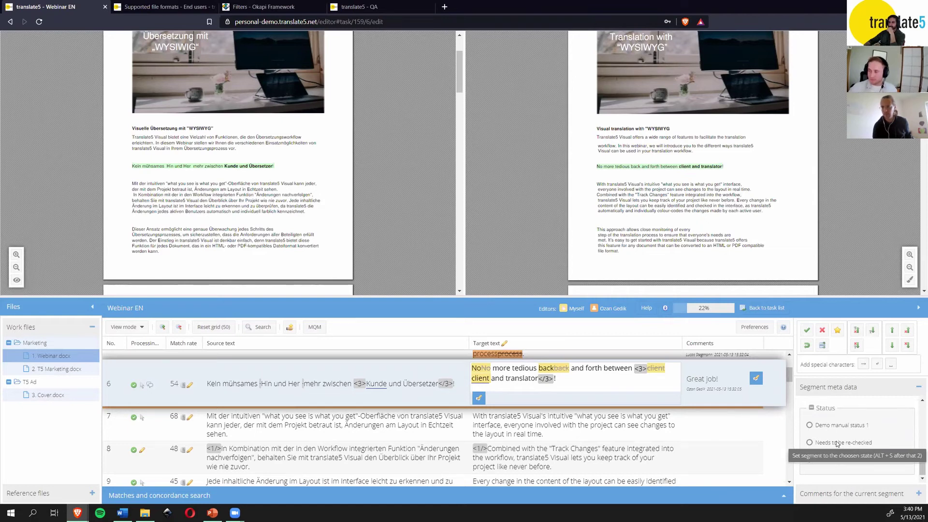
Step: Examine the terminology, QA error categories and status options in the meta data of segment 6
scroll(844, 439, up, 5)
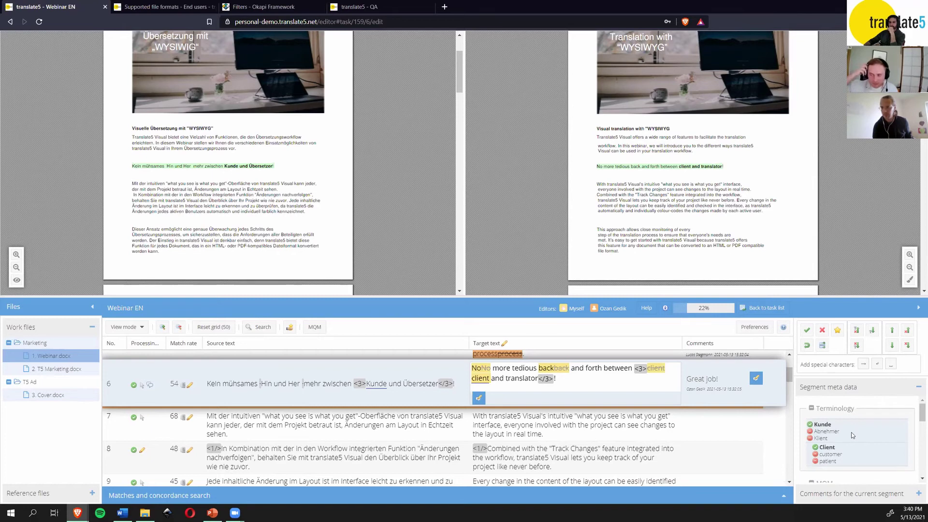
scroll(859, 431, down, 5)
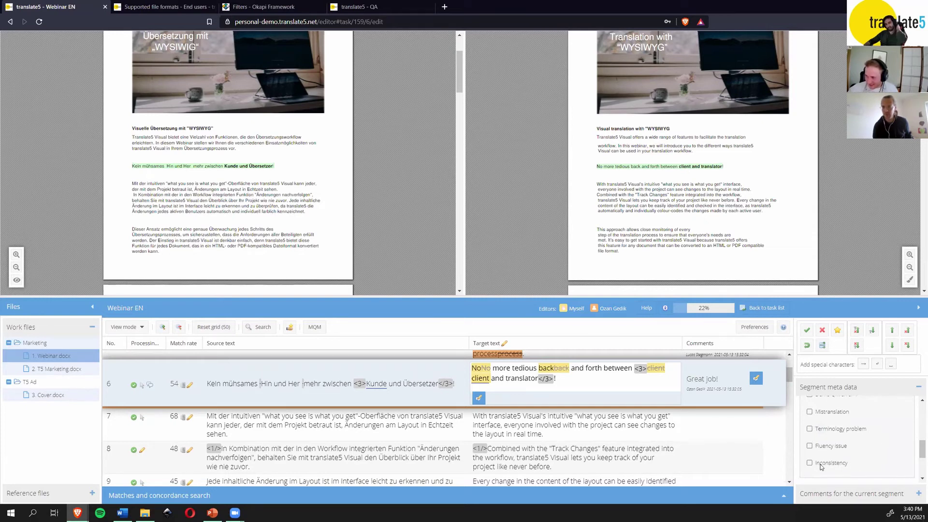
scroll(839, 455, up, 1)
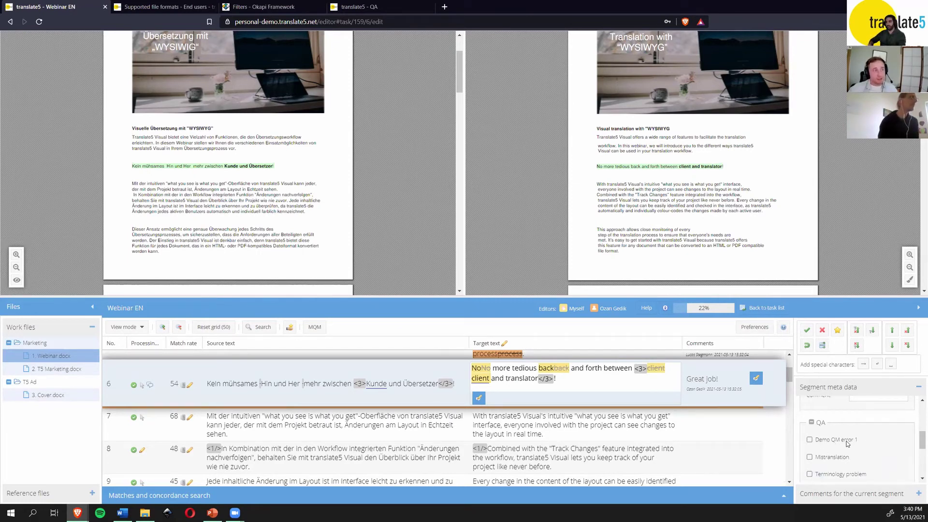
scroll(850, 444, down, 1)
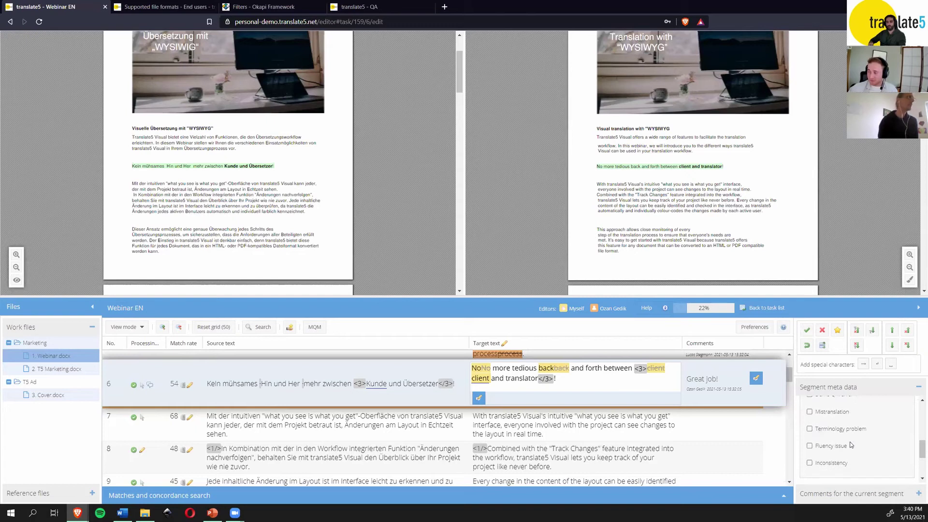
scroll(851, 444, up, 1)
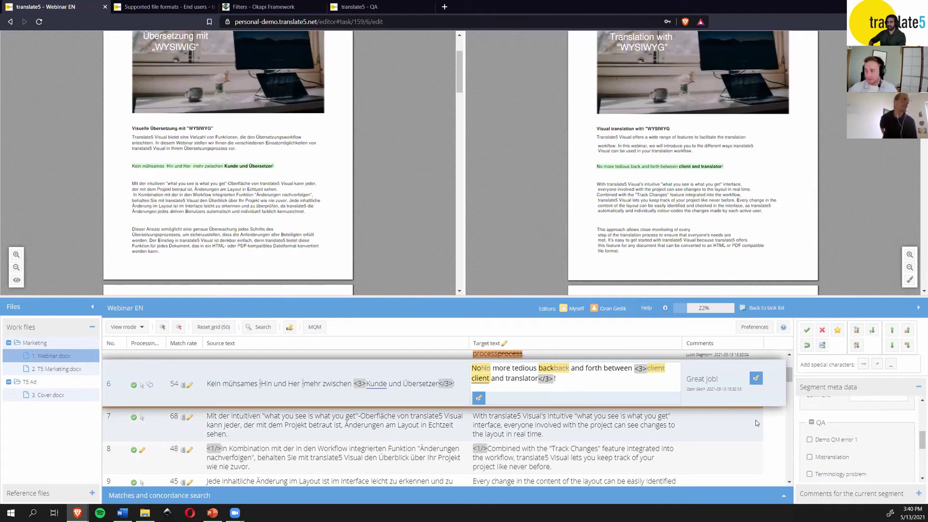
scroll(848, 427, down, 1)
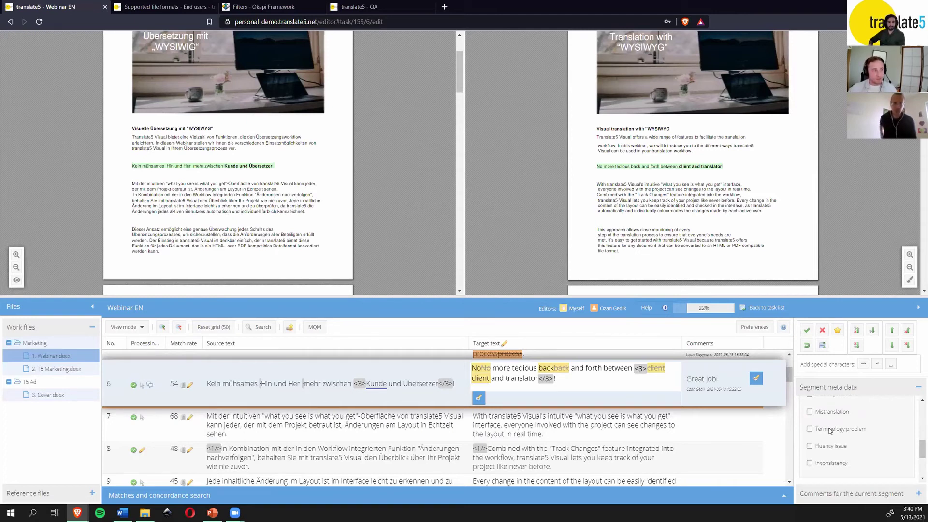
scroll(832, 429, down, 2)
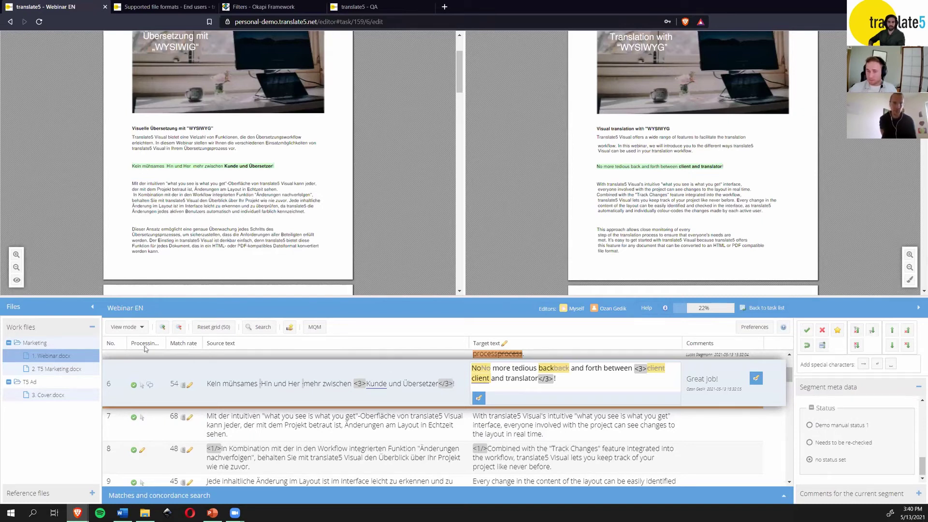
Step: Look over the filter options for the processing status, switching the filter on and off again
click(160, 343)
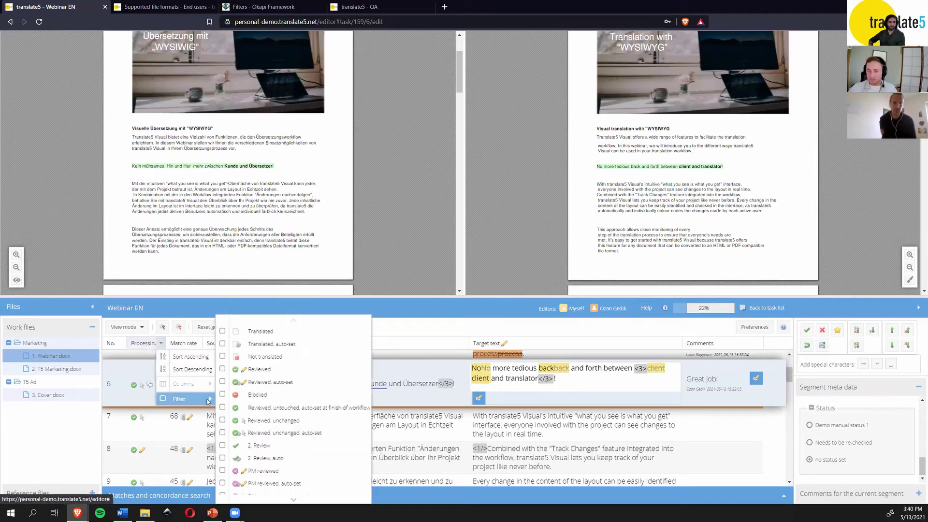
click(206, 399)
click(160, 343)
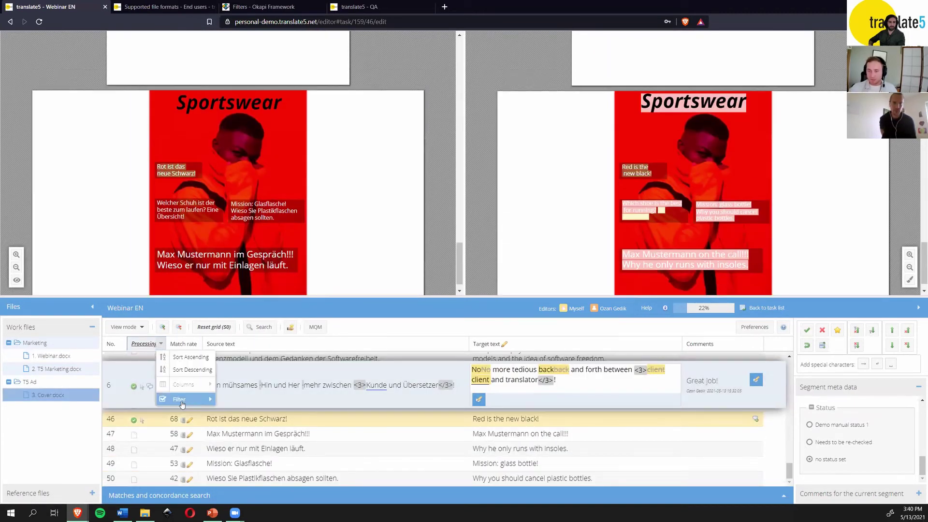
mouse_move(203, 403)
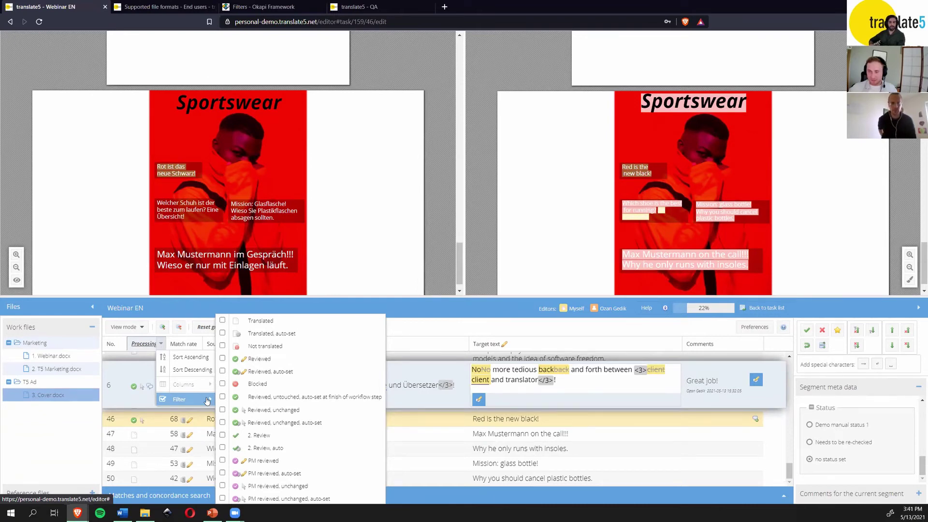
click(164, 401)
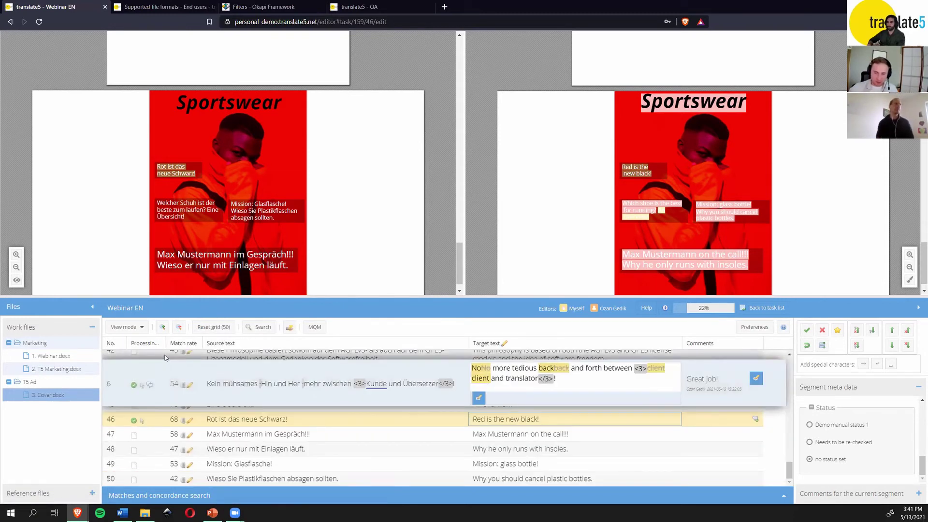
Step: Save segment 6 and go back to segment 1 "Webinar" at the start of the segment list
click(806, 330)
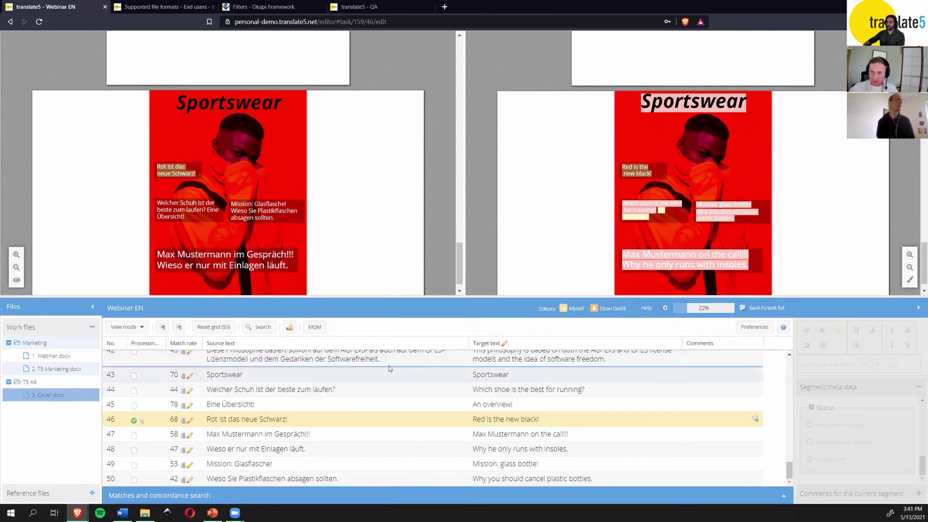
scroll(290, 408, up, 10)
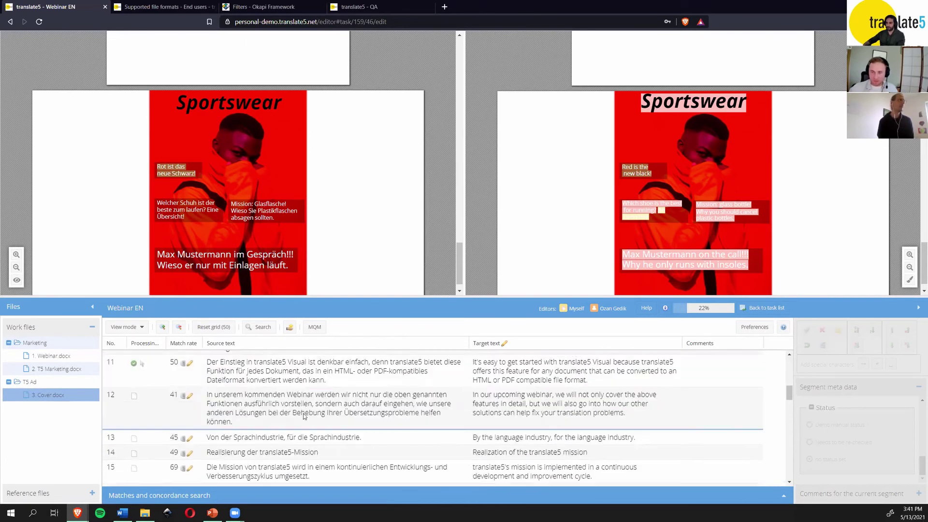
scroll(308, 416, down, 2)
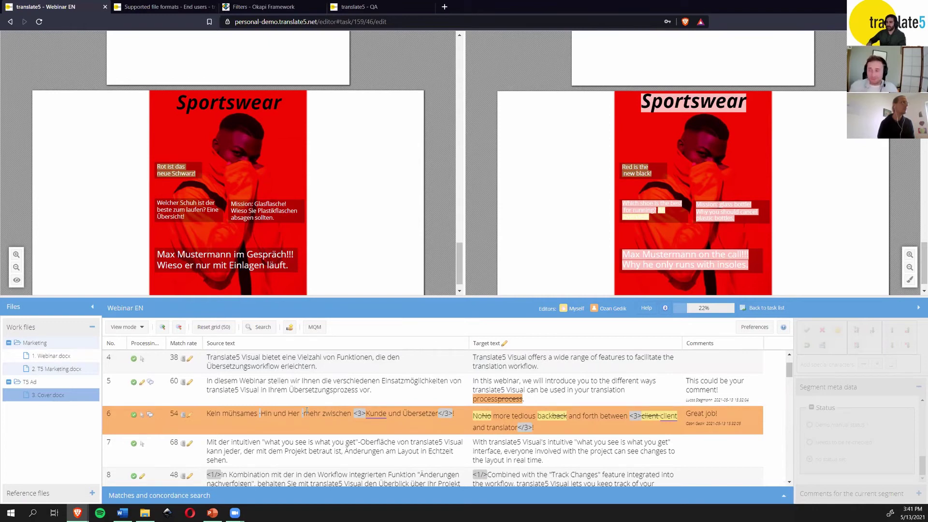
scroll(350, 406, up, 2)
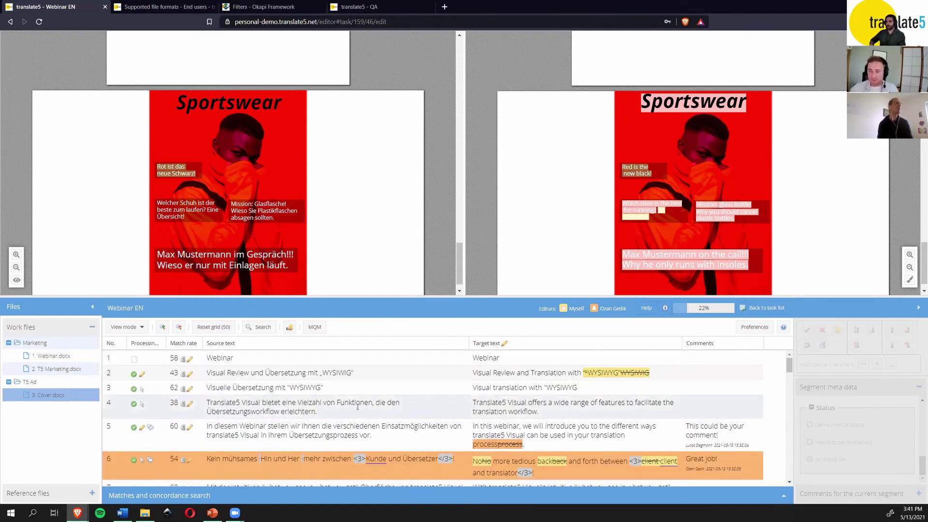
click(236, 365)
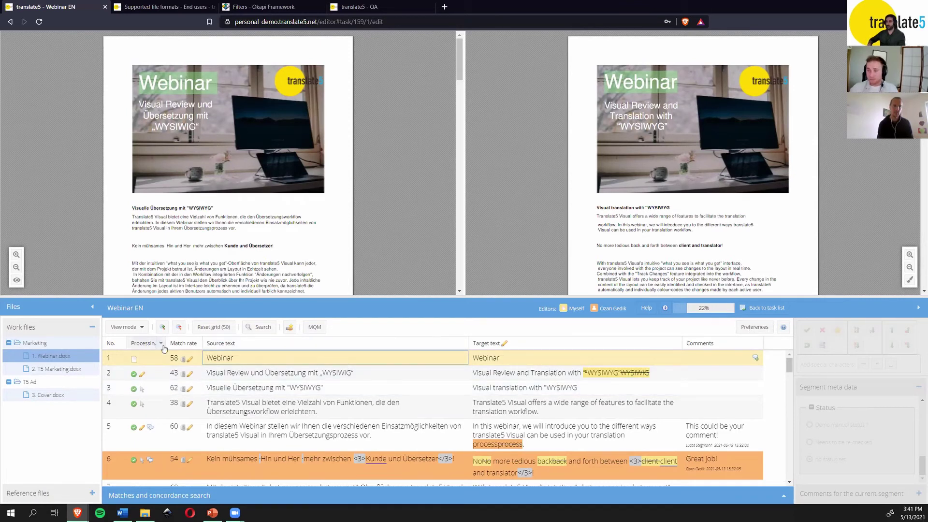
Step: Open the search and replace function and look over its replace options
click(259, 327)
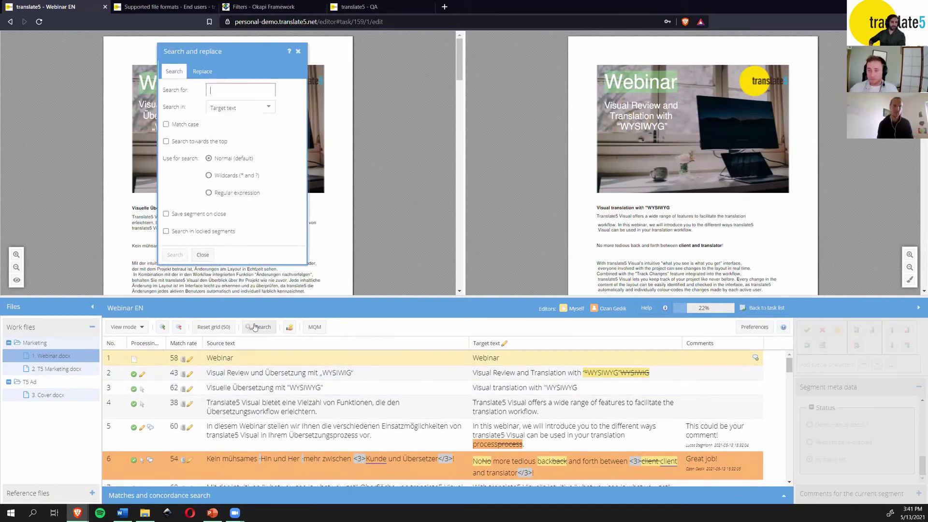
click(202, 71)
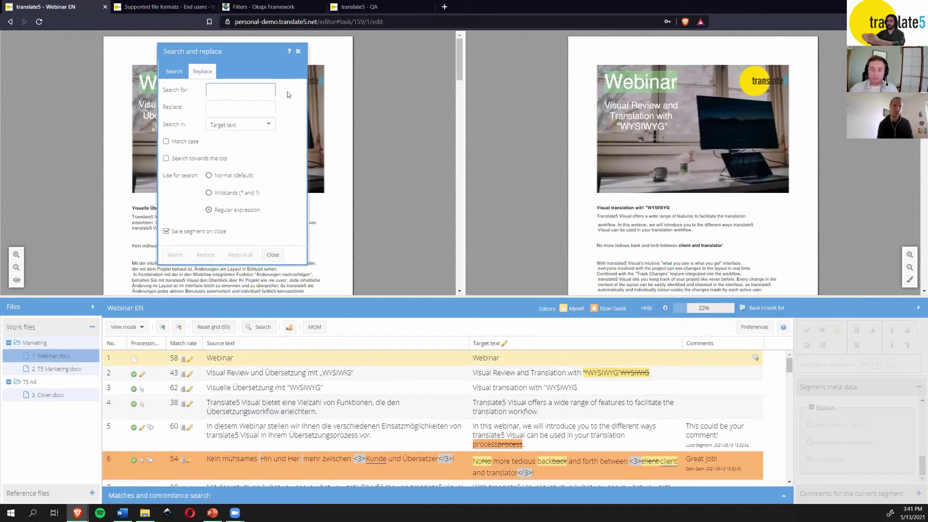
drag(253, 51, 258, 53)
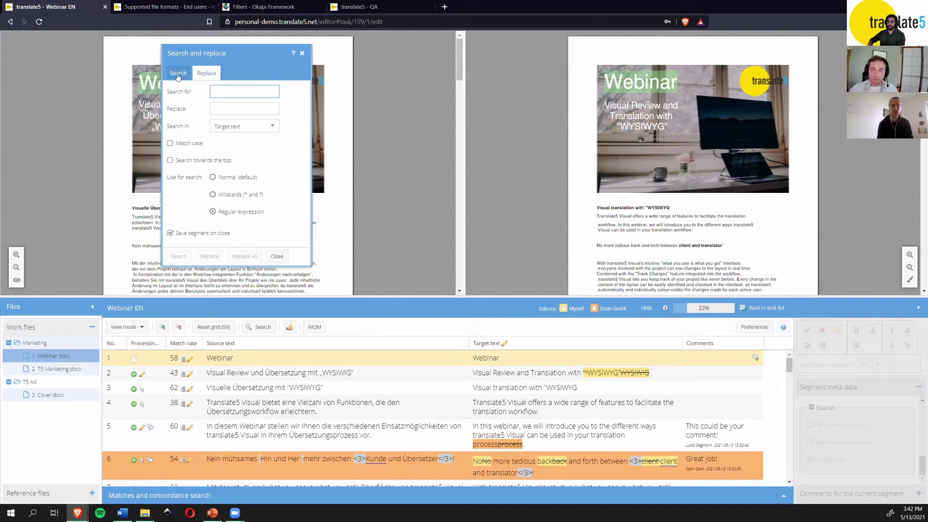
Step: Search the target text for "f" using the normal search and step through the hits up to segment 8
click(178, 74)
text(f)
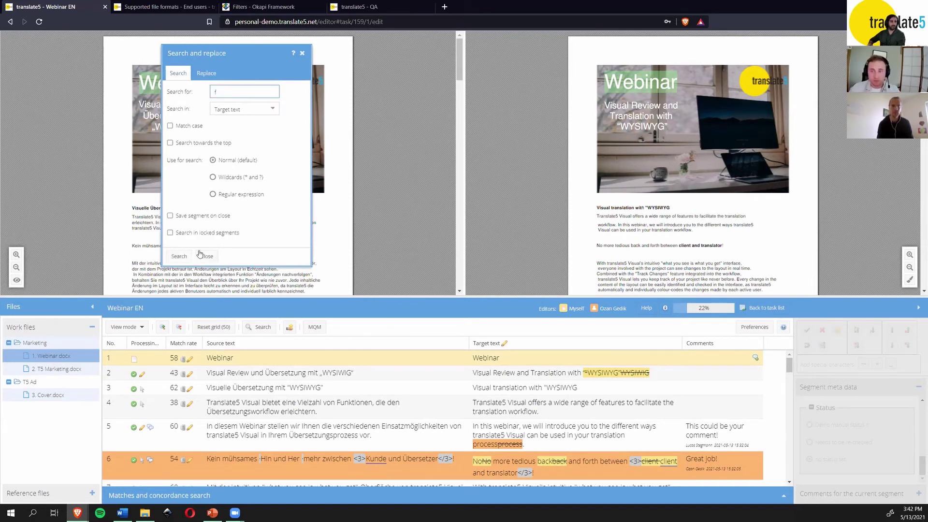
key(Return)
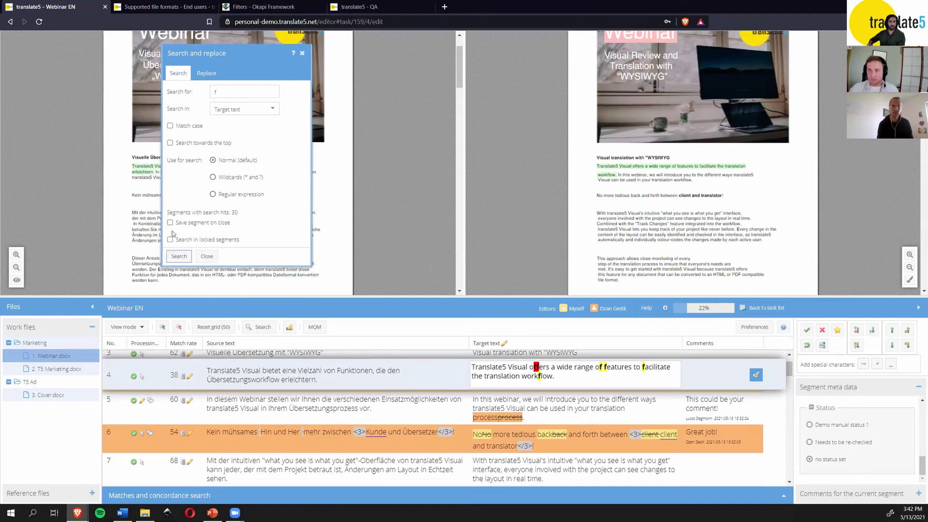
click(179, 256)
click(179, 257)
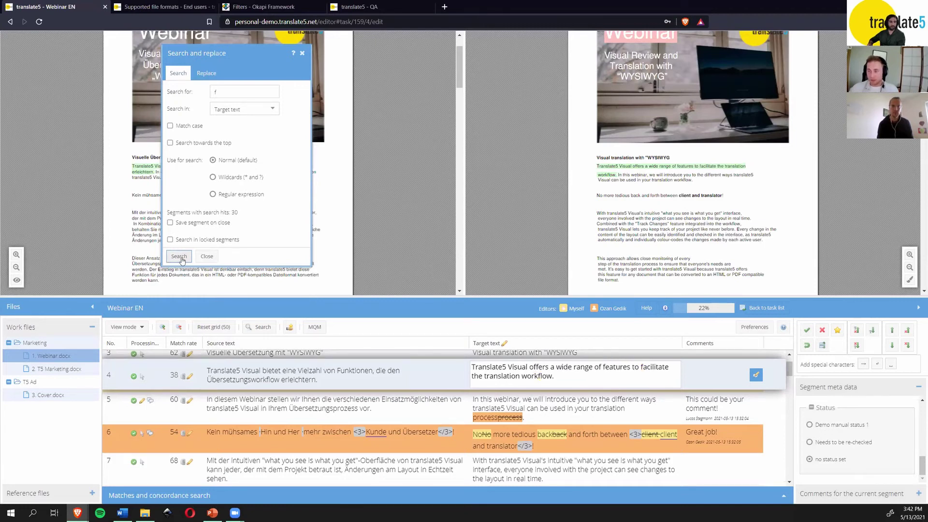
click(179, 257)
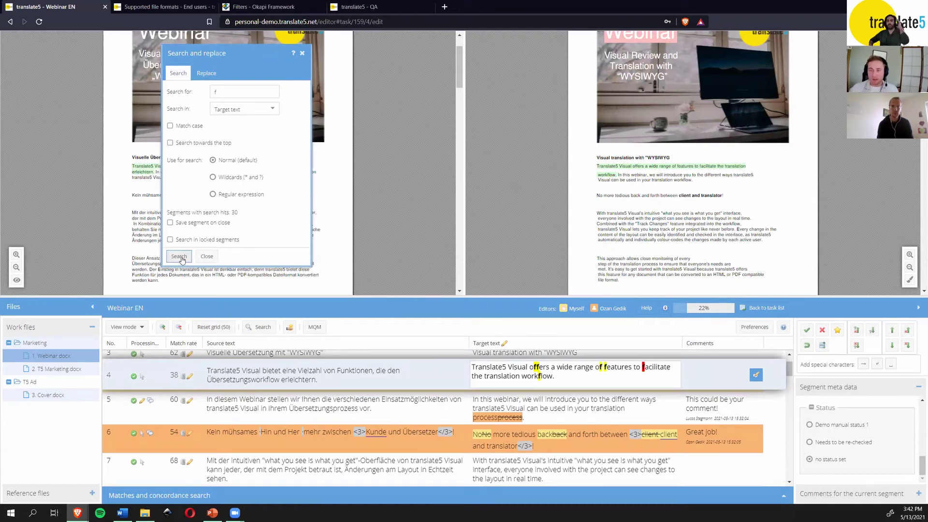
click(178, 256)
click(179, 257)
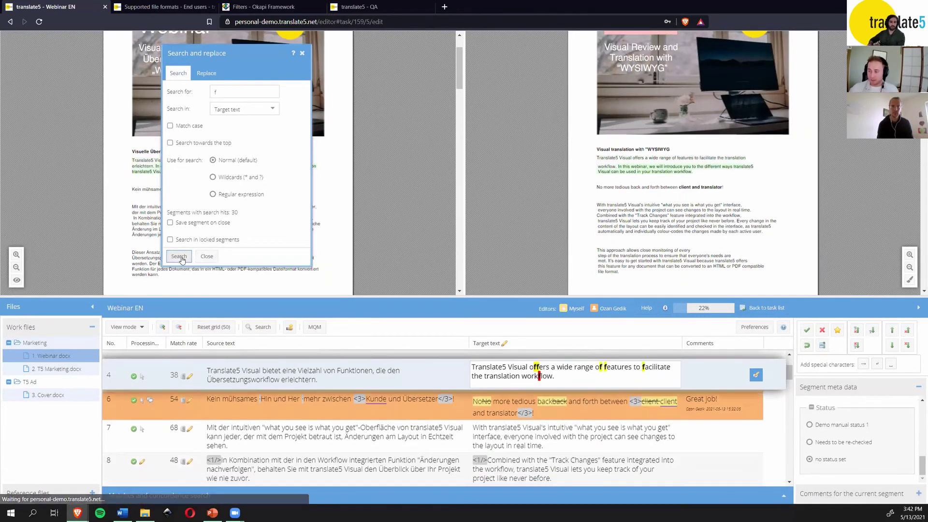
click(178, 257)
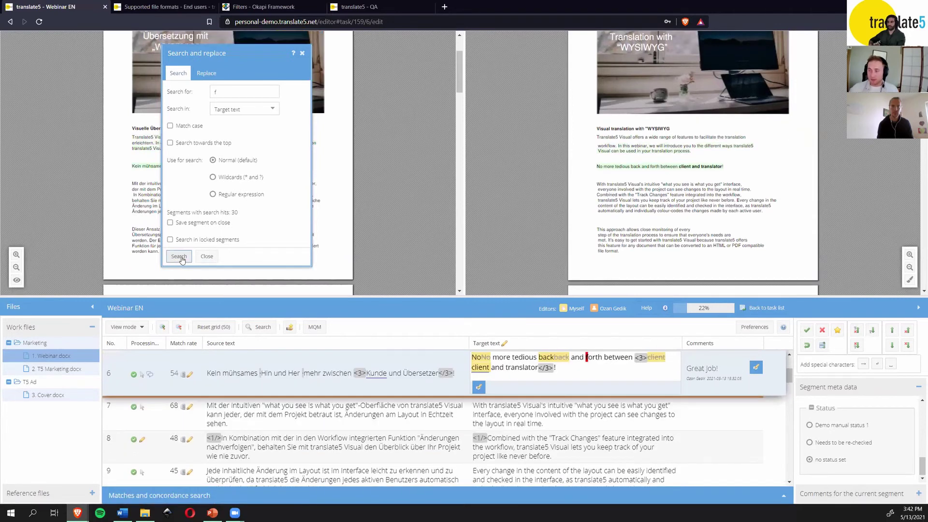
click(179, 256)
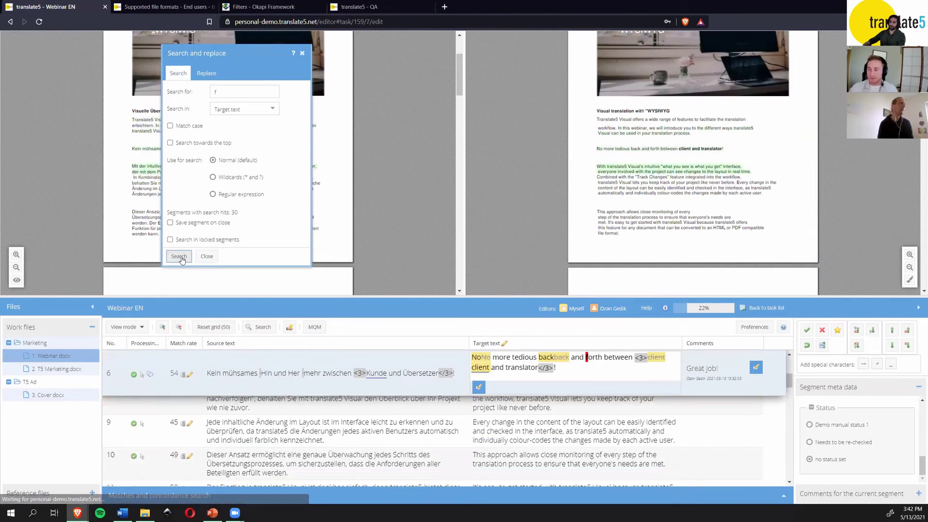
click(180, 258)
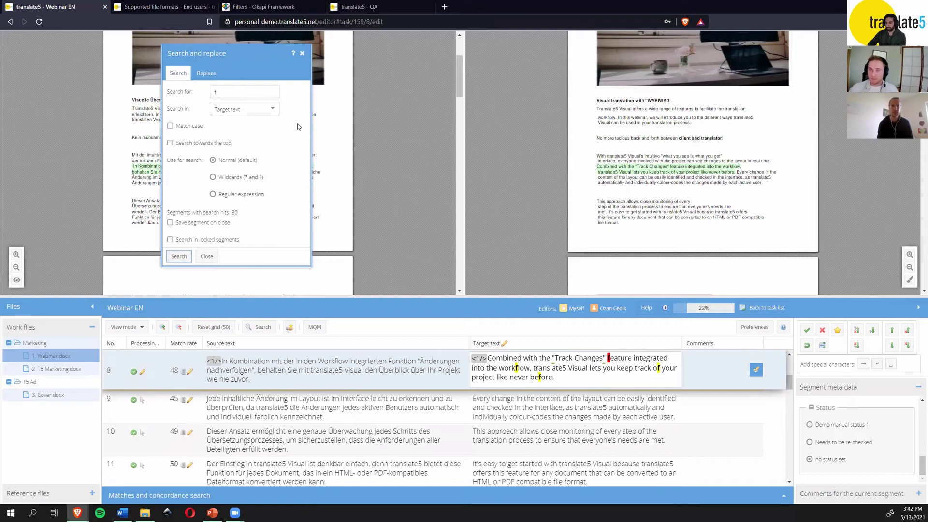
Step: Look over the replace options, close search and replace, and save segment 8
click(208, 75)
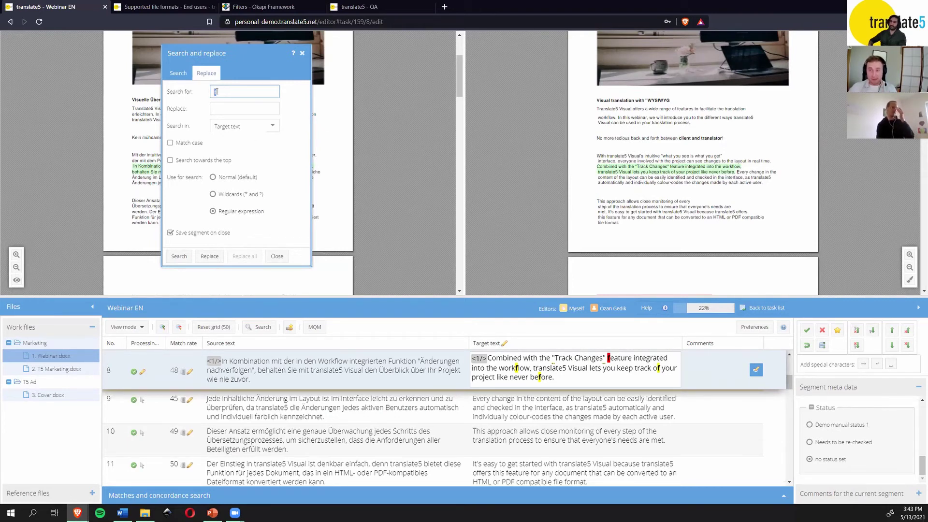
click(302, 53)
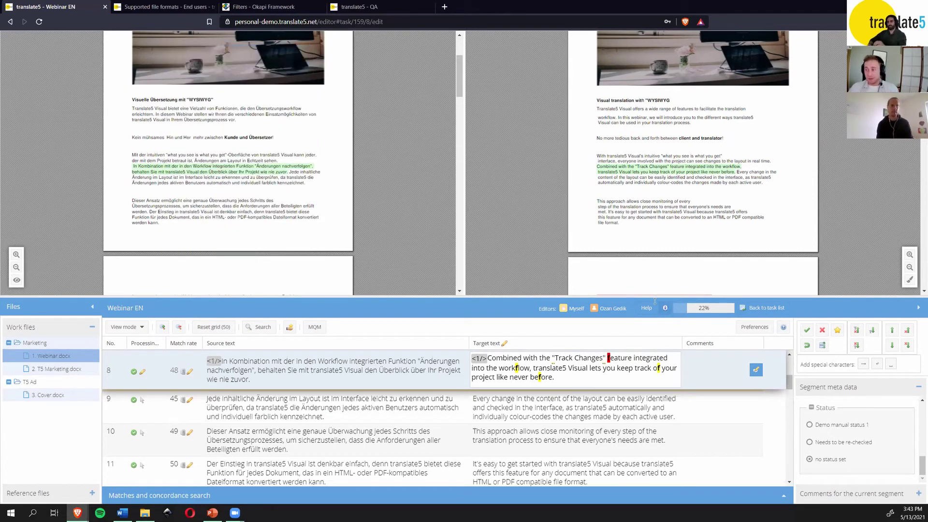
click(807, 331)
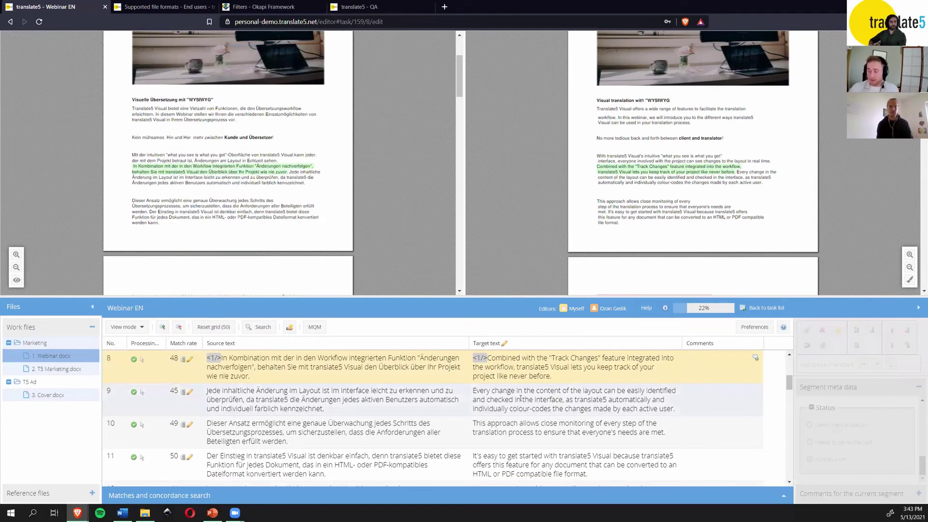
Step: Go to the work file 2. T5 Marketing.docx and open segment 16 for editing from the target layout
scroll(477, 411, up, 5)
scroll(399, 379, down, 3)
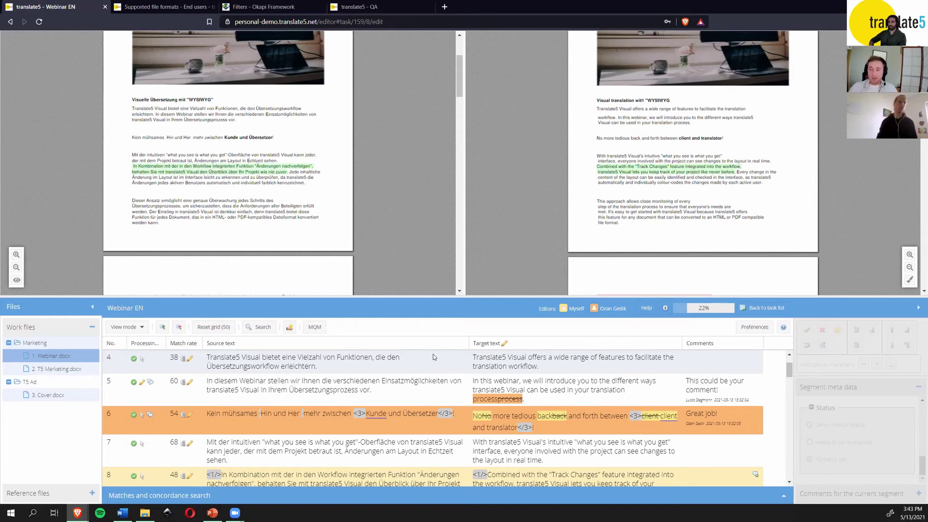
scroll(554, 257, up, 3)
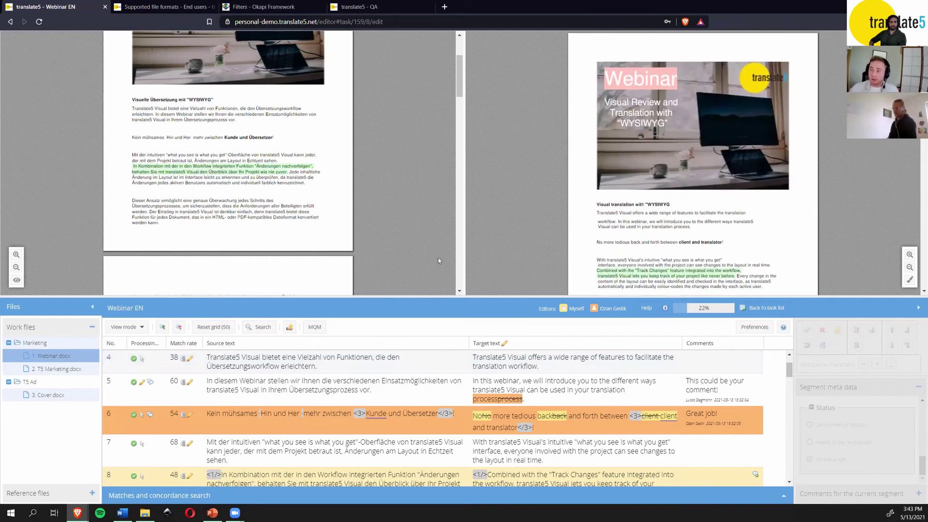
scroll(361, 239, up, 3)
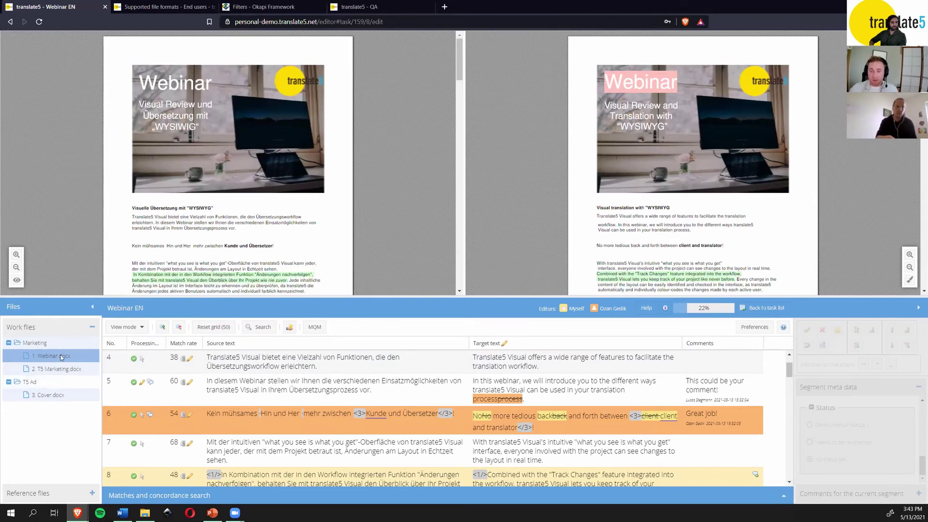
click(54, 369)
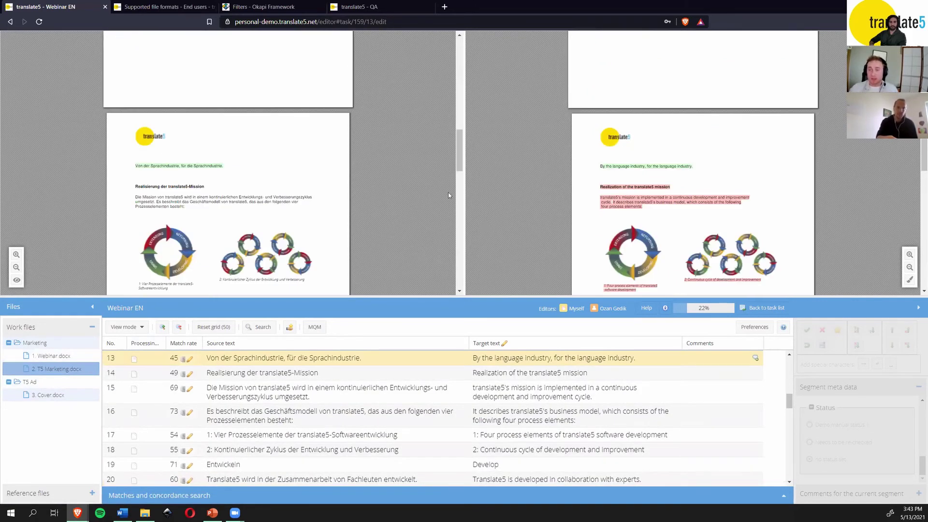
scroll(449, 195, down, 2)
scroll(604, 162, down, 1)
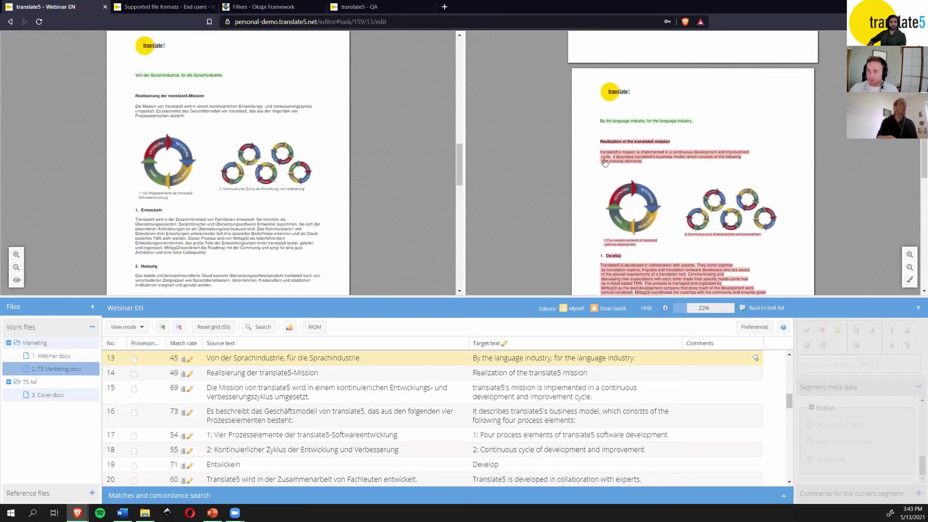
double_click(605, 162)
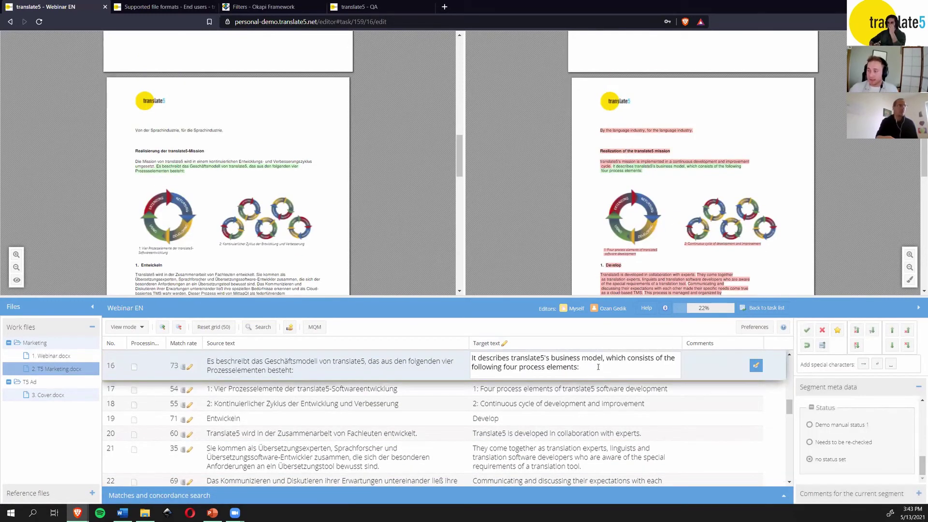
Step: Delete "ing four process elements:" from the end of segment 16's target text
drag(598, 367, 525, 369)
key(Delete)
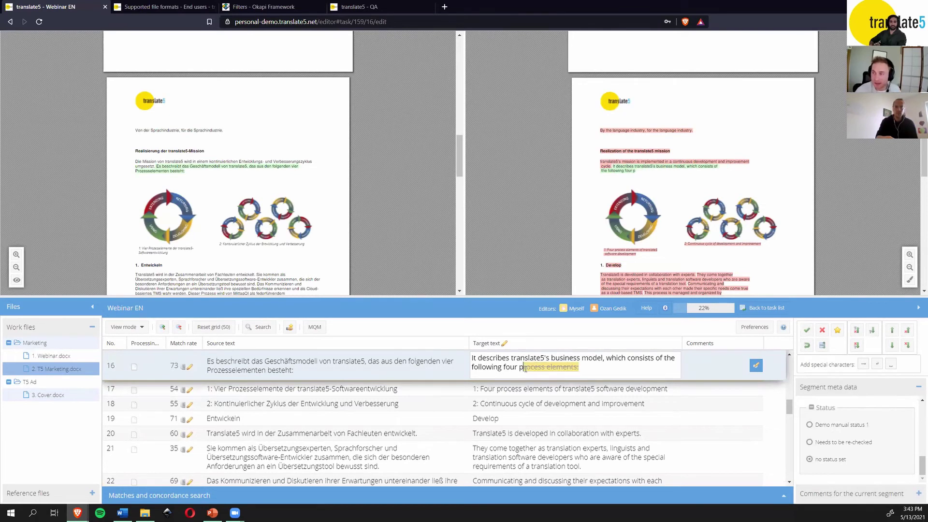
key(BackSpace)
key(BackSpace)
key(BackSpace)
key(BackSpace)
key(BackSpace)
key(BackSpace)
key(BackSpace)
key(BackSpace)
key(BackSpace)
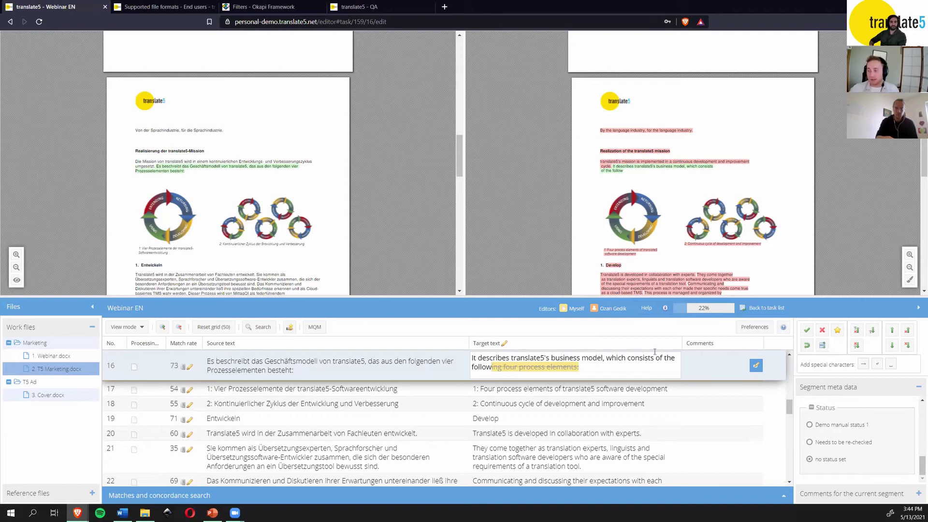
Step: Reset segment 16 to its original import content and save it
click(807, 345)
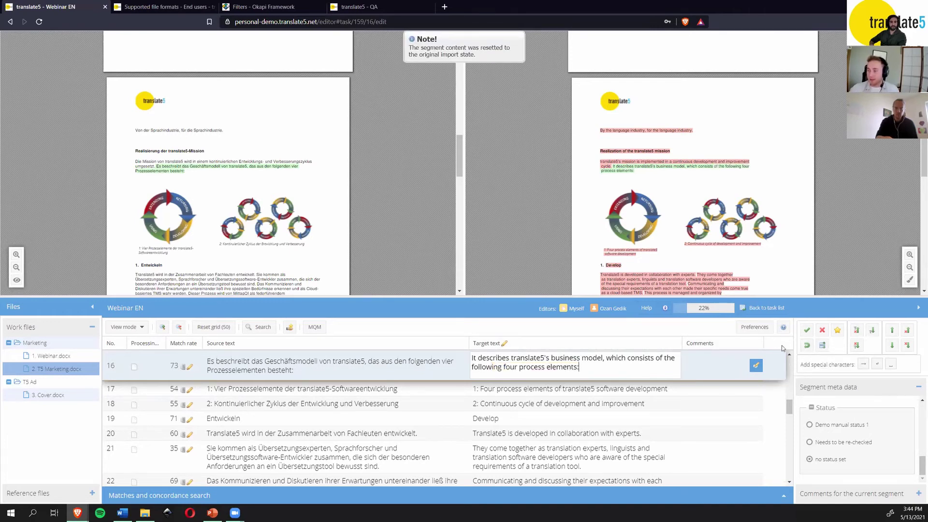
click(807, 330)
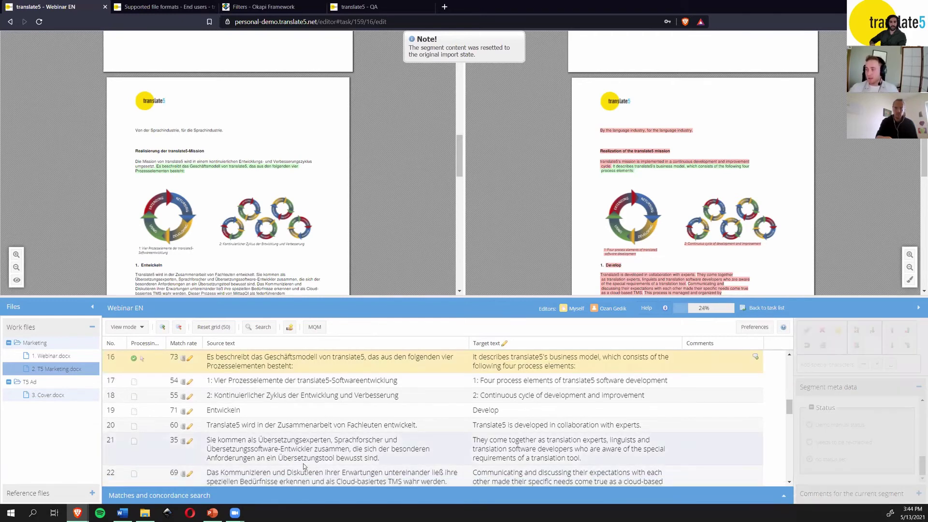
Step: Go to the work file 3. Cover.docx and open segment 44 "Which shoe is the best for running?" for editing from the target layout
click(47, 395)
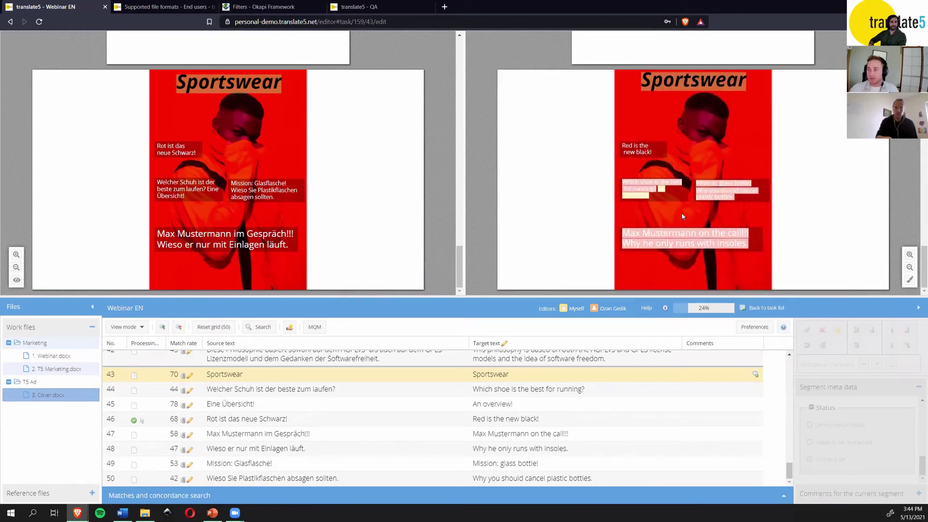
click(642, 187)
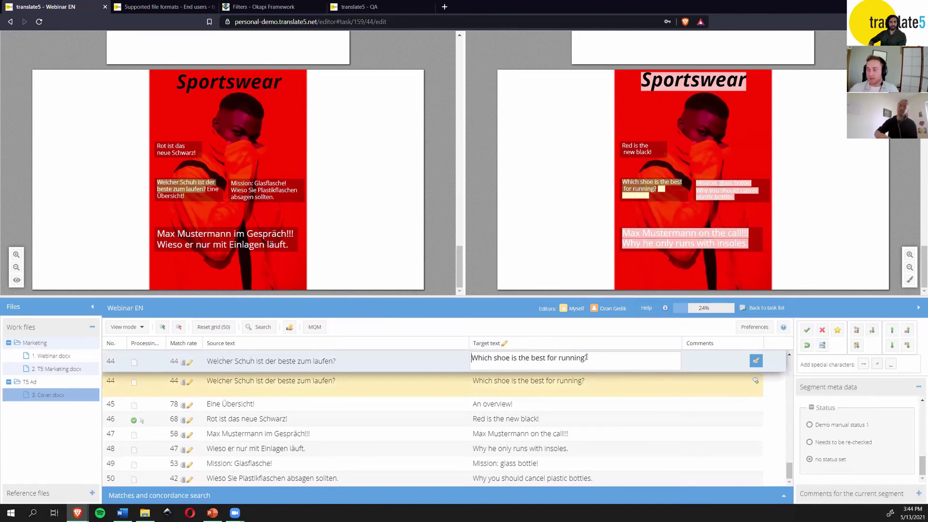
Step: Insert the filler text "fehfhe jofofj olffjf olfols" before segment 44's question mark, and reset the segment to its import content
key(Left)
text(fehfhe jofof)
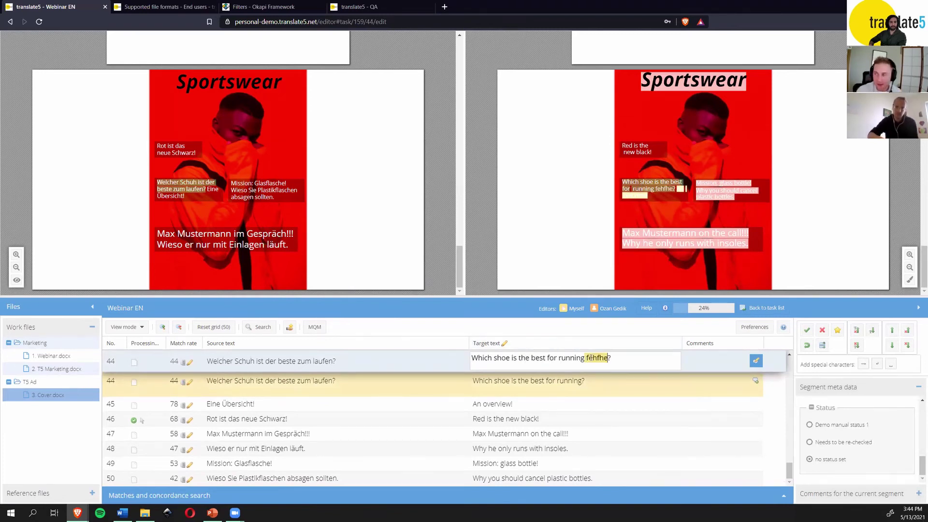
text(j olffjf)
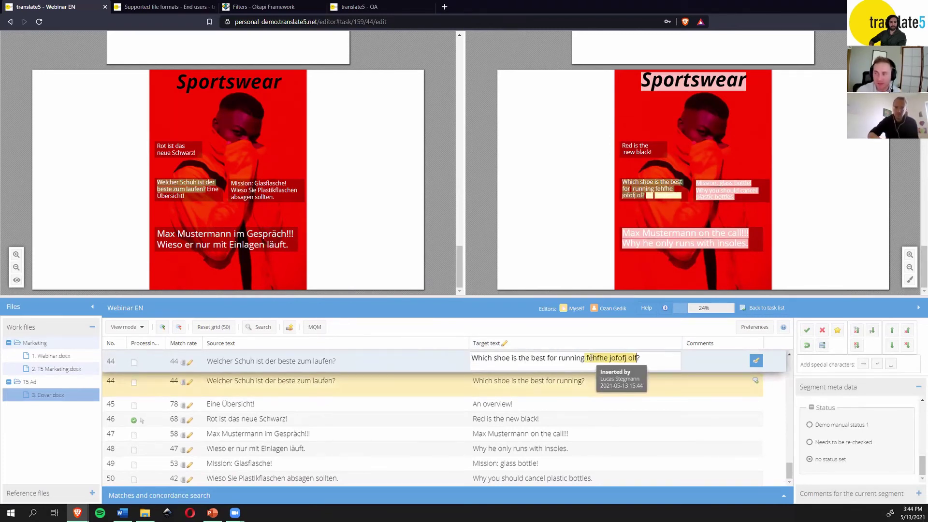
text( olfols)
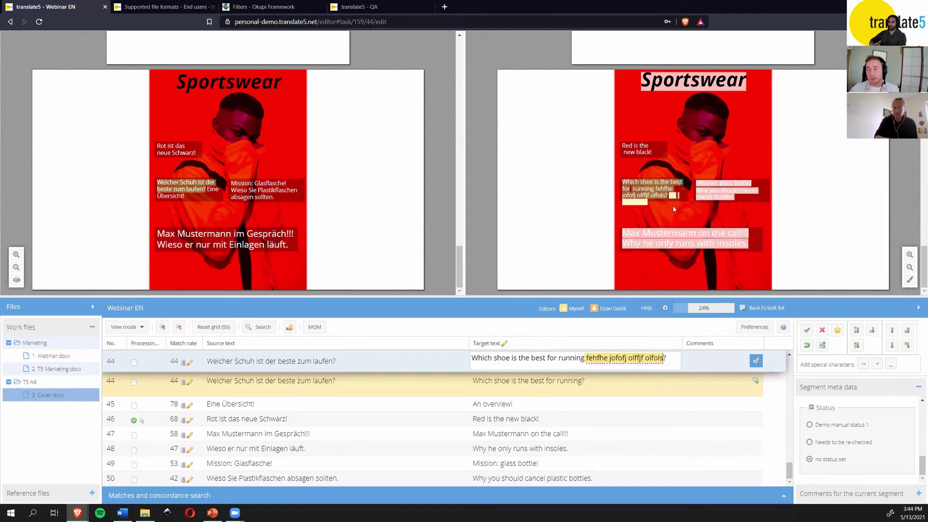
click(807, 345)
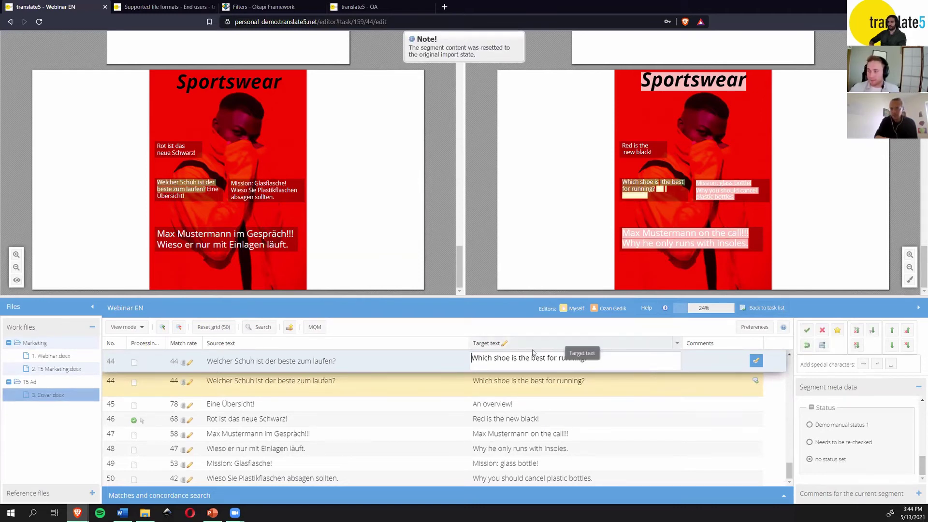
Step: Insert a long run of filler text after "best" in segment 44 to test how the target layout handles overlong text
text(hjsdkhs d khsd)
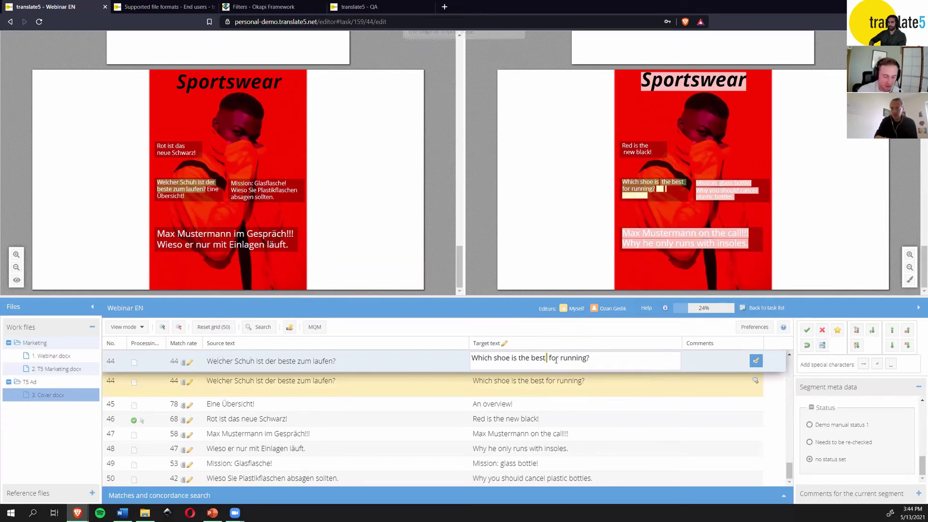
text(hskdh kshdsdh kshdk sdh k)
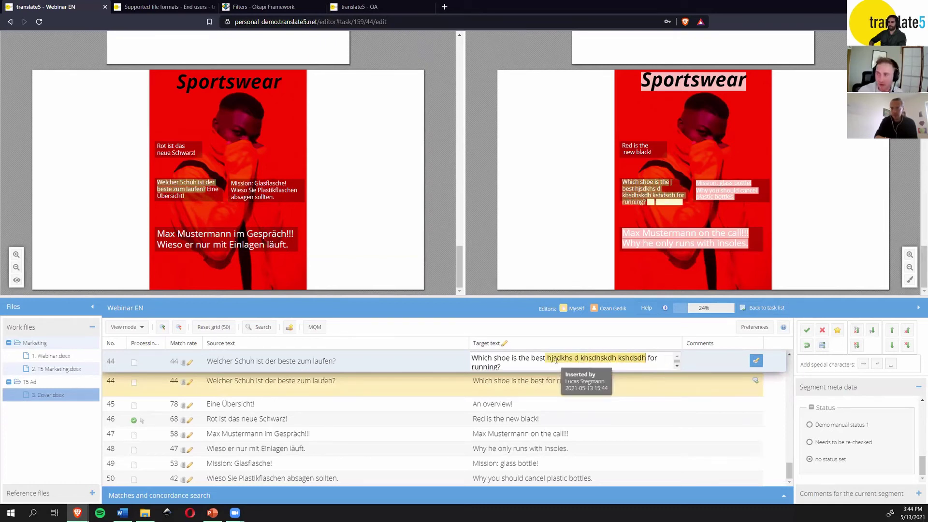
text(hsd kshd khsd ksh kshd kksdh ks)
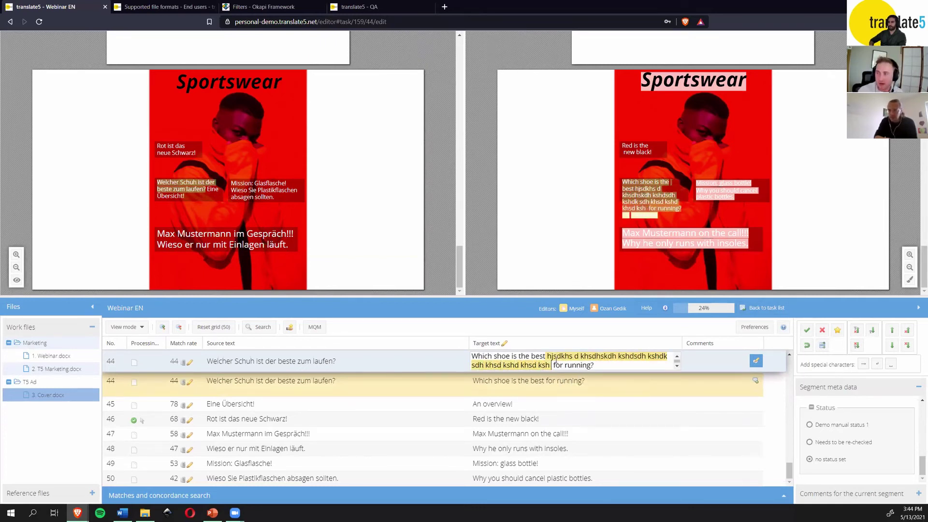
text(dh skdh sdkhs dksdh s)
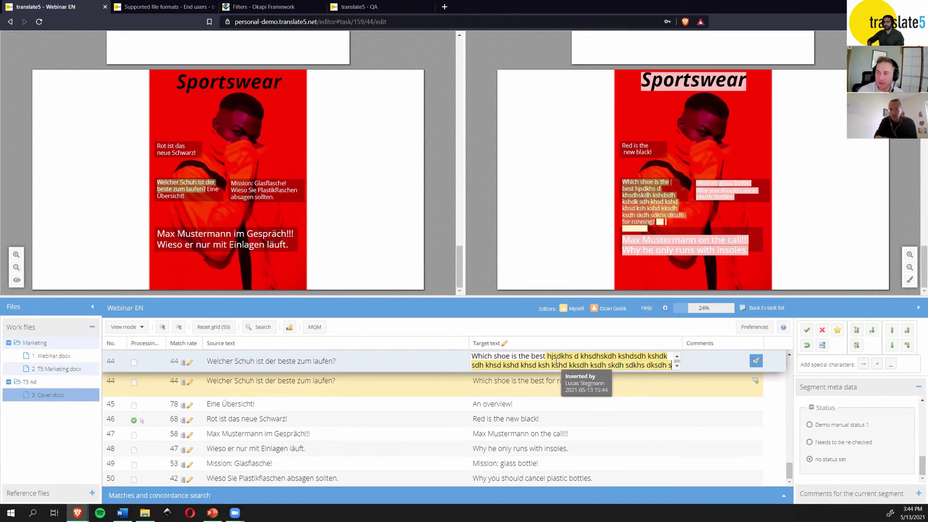
text(kdh sdksh dksdh kdh s)
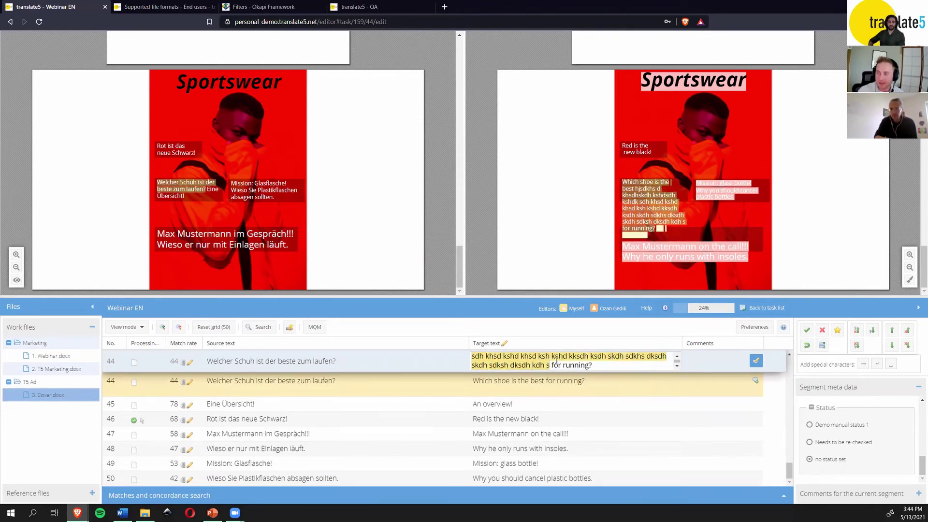
text(ksdh ksdh sk)
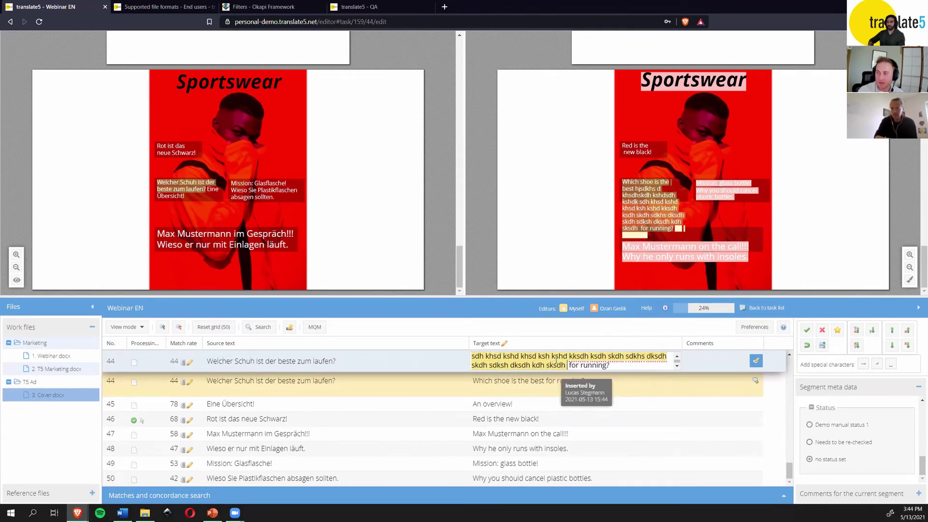
Step: Reset segment 44 to its original import content and save it
click(807, 345)
click(807, 331)
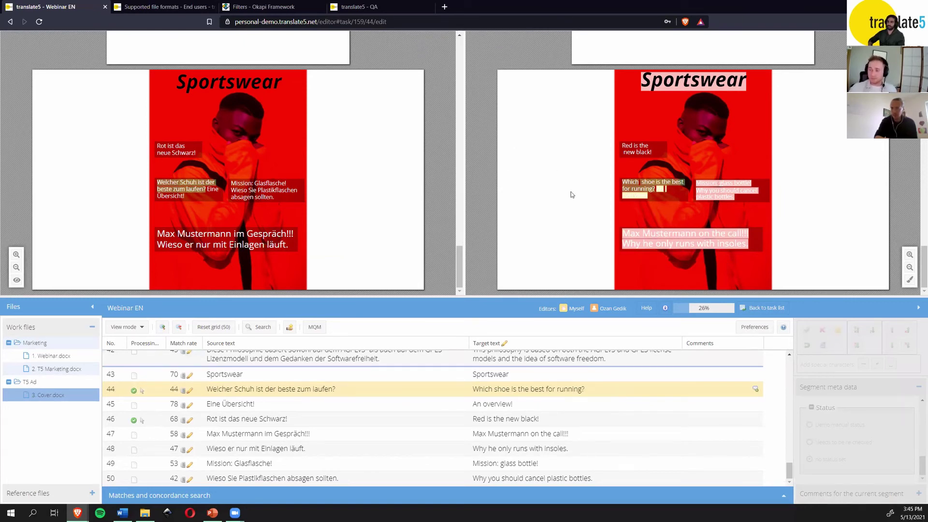
Step: Go back to the start of the segment list and select segment 2 "Visual Review and Translation with" to view its tracked changes
scroll(435, 389, up, 15)
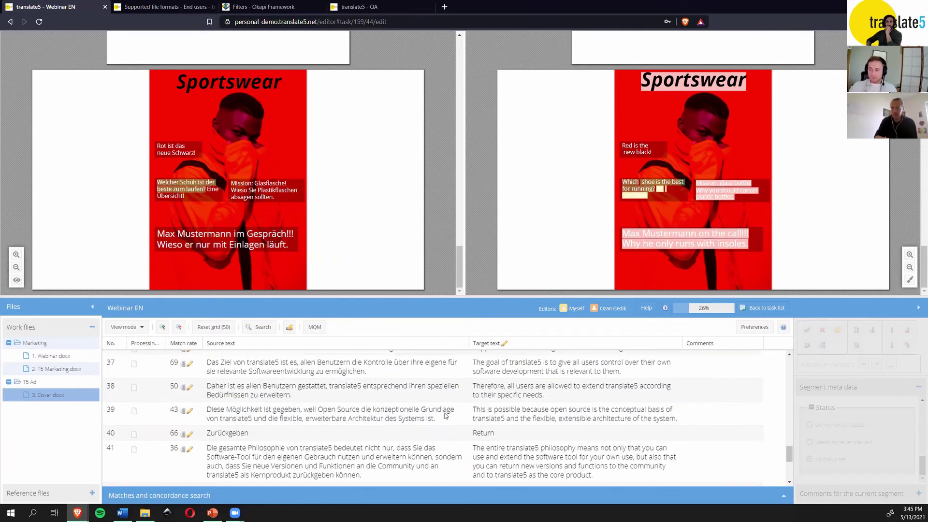
scroll(449, 420, up, 4)
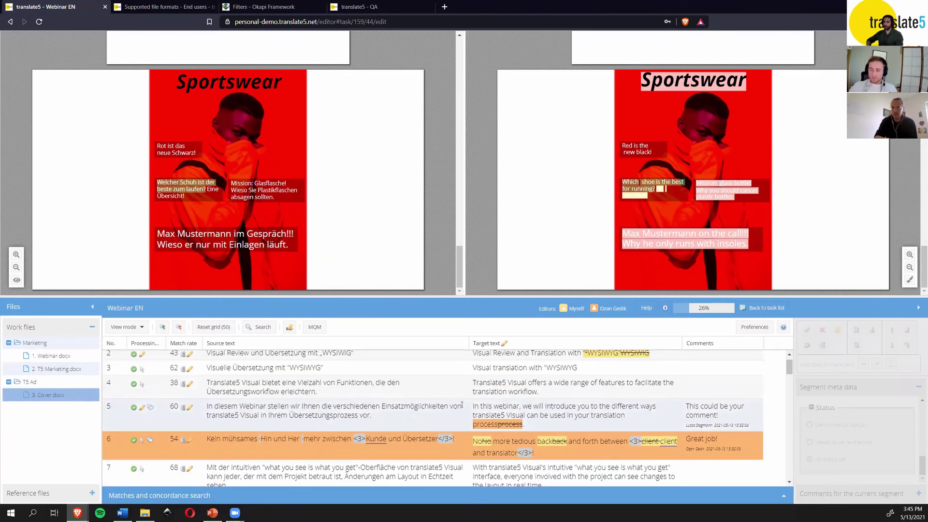
scroll(262, 373, up, 2)
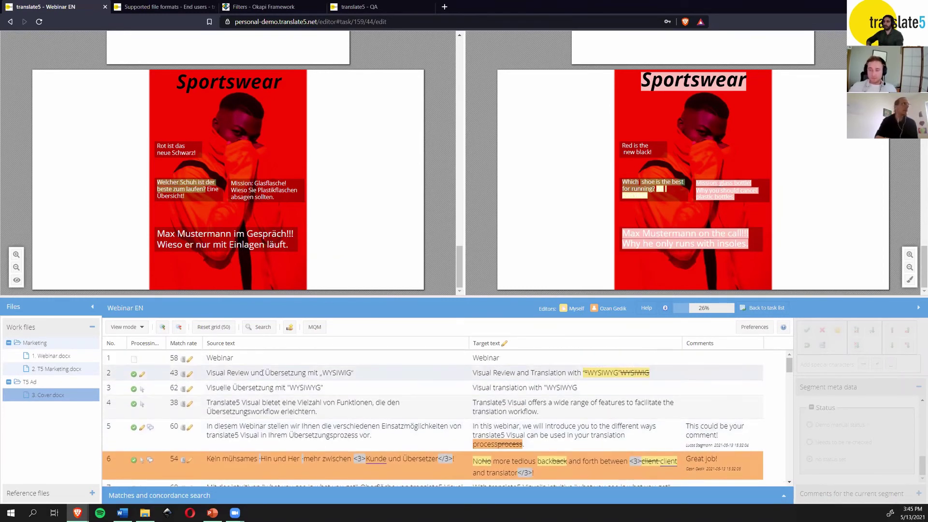
click(276, 373)
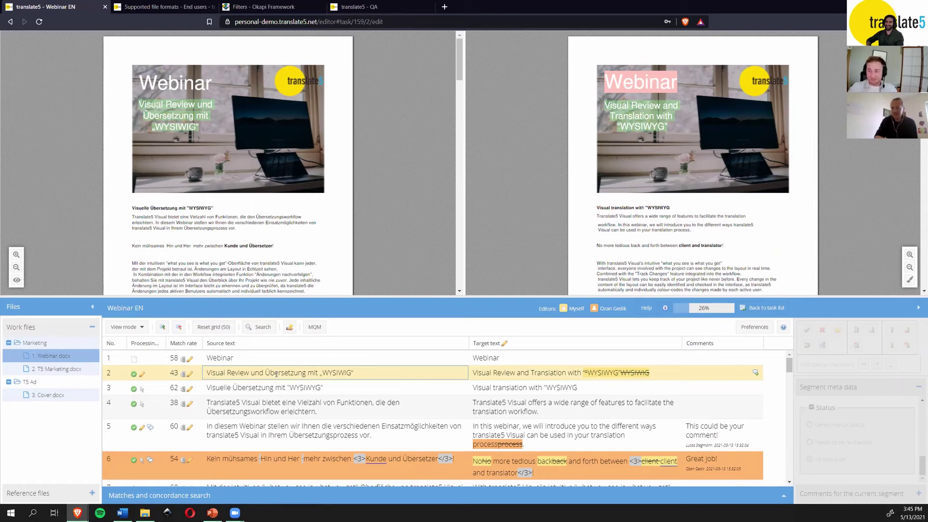
click(568, 388)
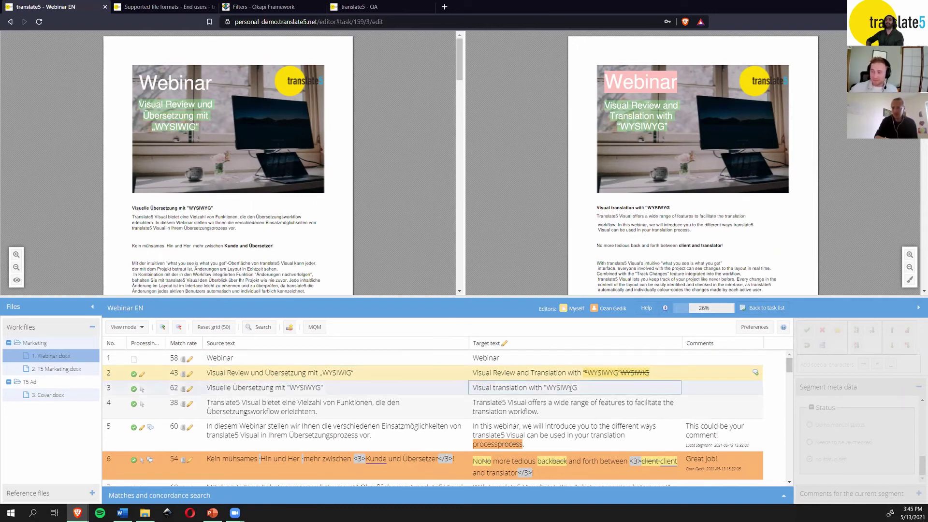
click(569, 373)
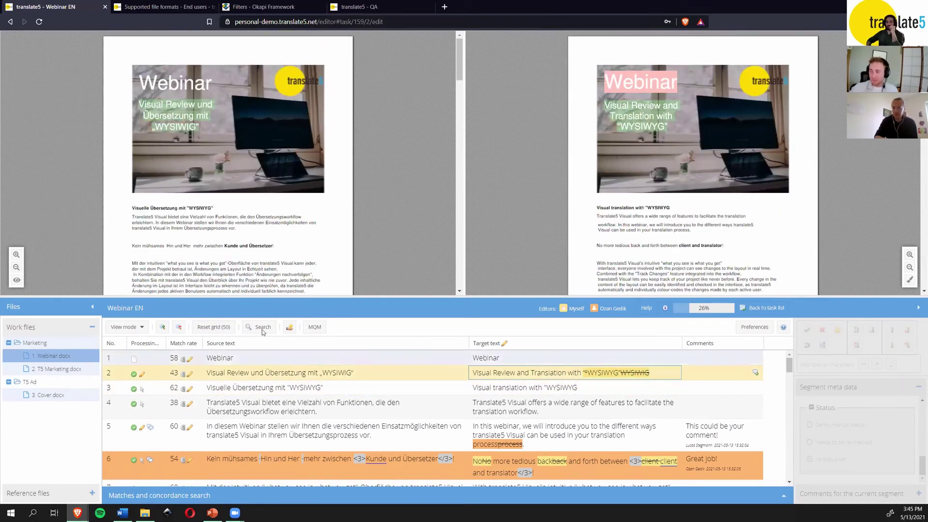
Step: Hide the tracked changes in the segment list and select segment 5
click(143, 328)
click(152, 448)
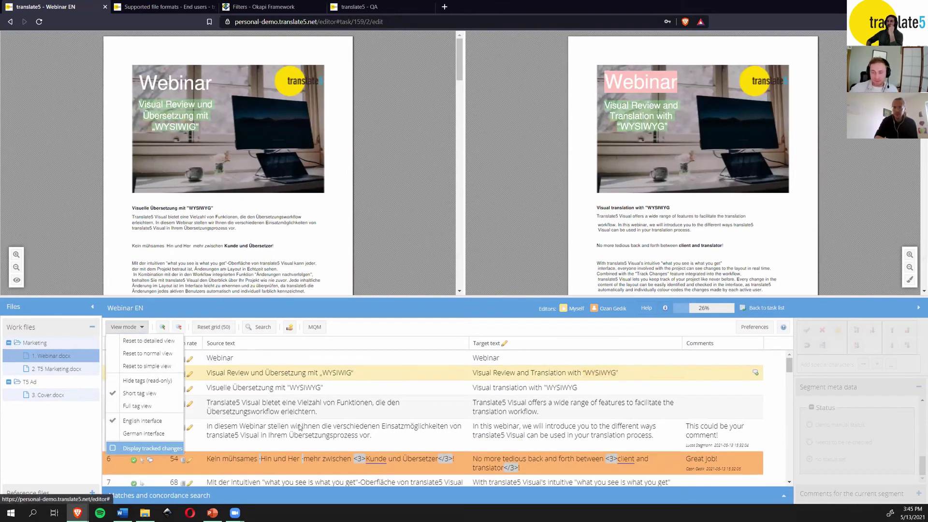
click(579, 428)
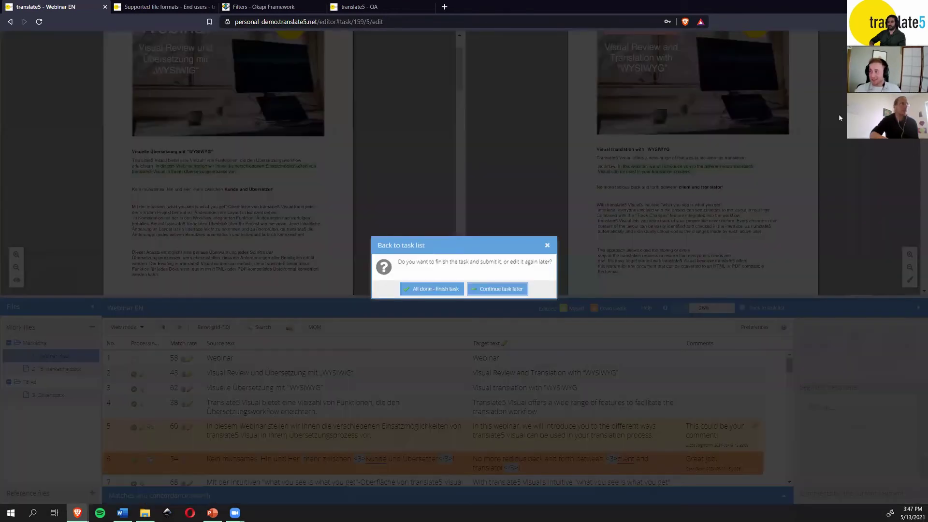
Step: Leave the Webinar EN task for the task list, choosing to continue the task later
click(494, 289)
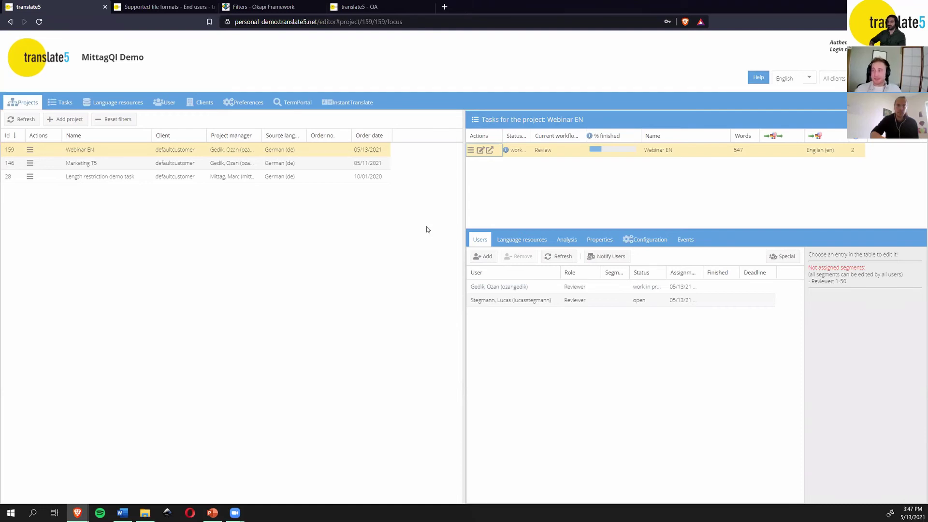
Step: Start a new project and set its task name to "Webinar EN1"
click(67, 121)
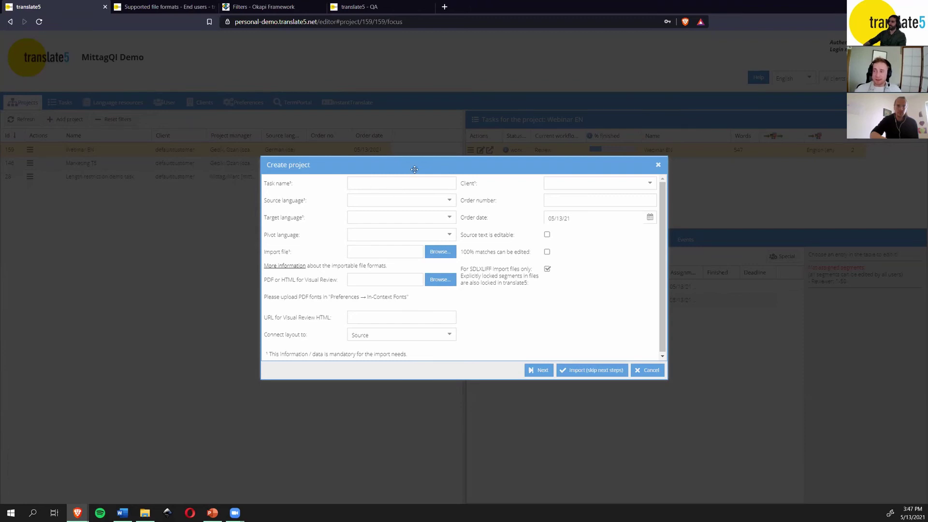
mouse_move(415, 170)
mouse_down()
mouse_move(404, 156)
mouse_move(416, 157)
mouse_up()
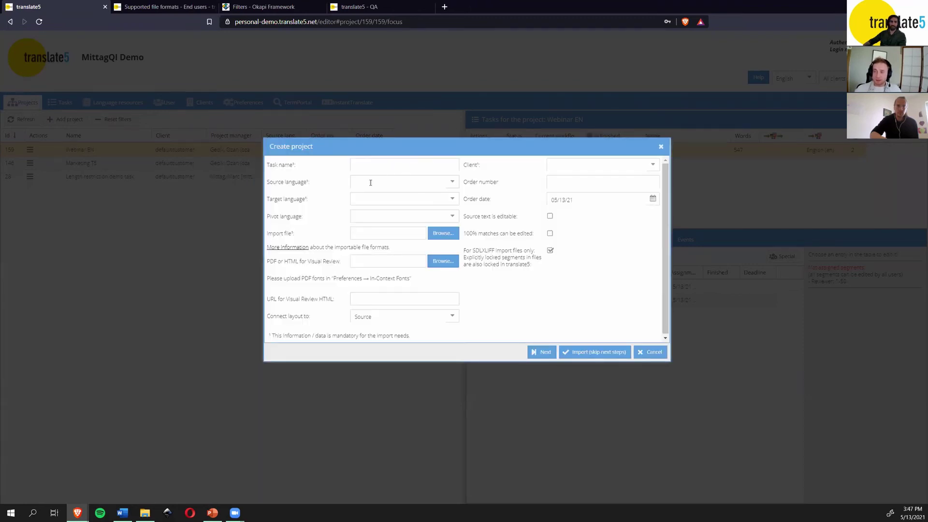
click(383, 167)
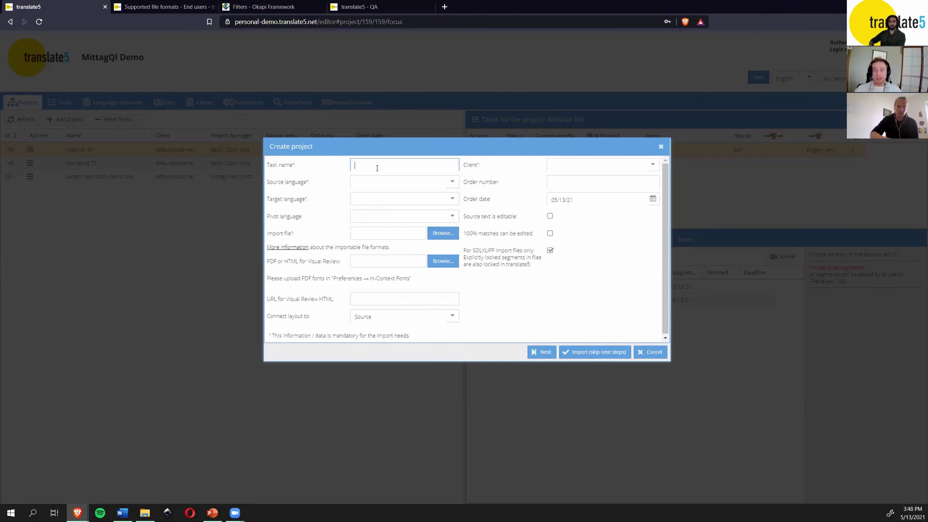
text(W)
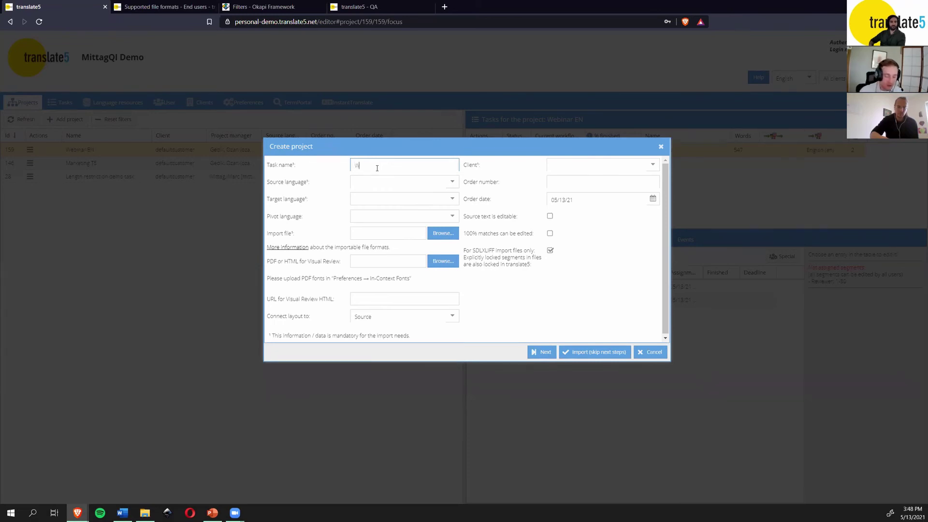
text(ebinar EN1)
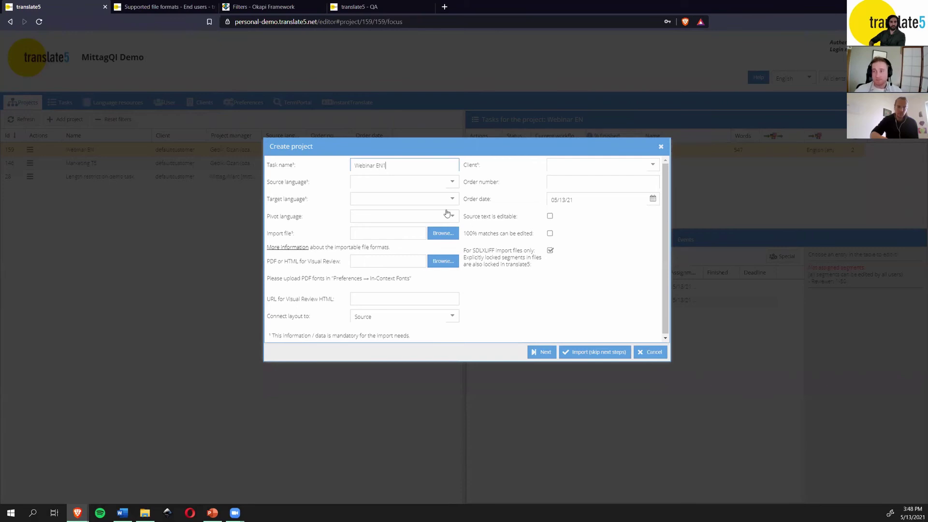
Step: Set the project's source language to German (de)
click(452, 183)
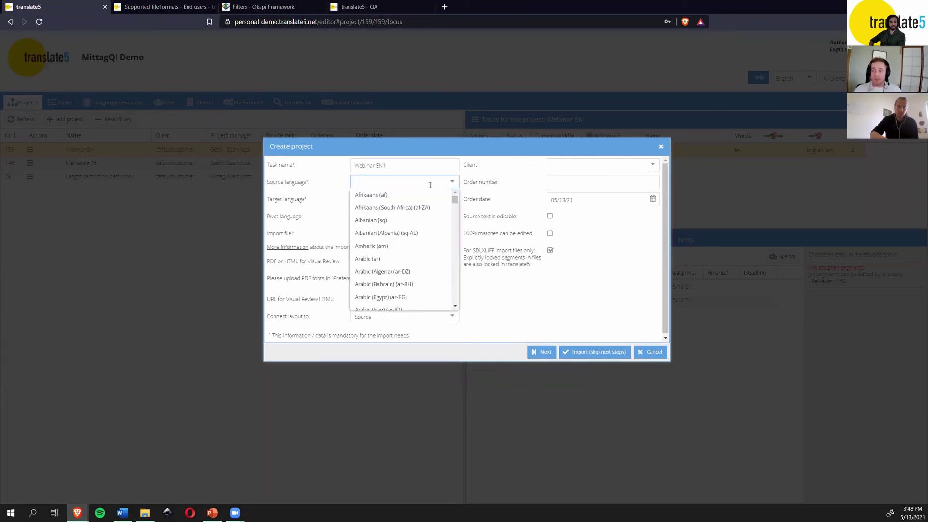
text(d)
key(BackSpace)
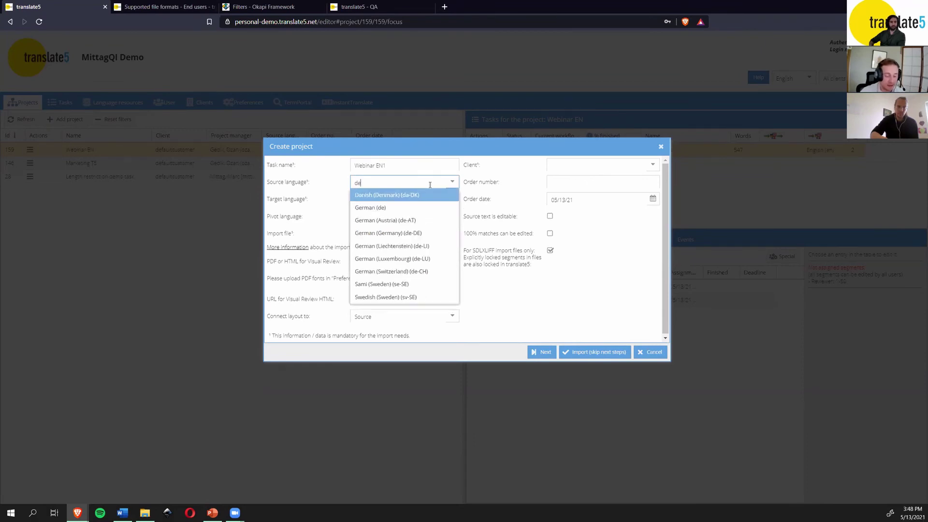
text(germ)
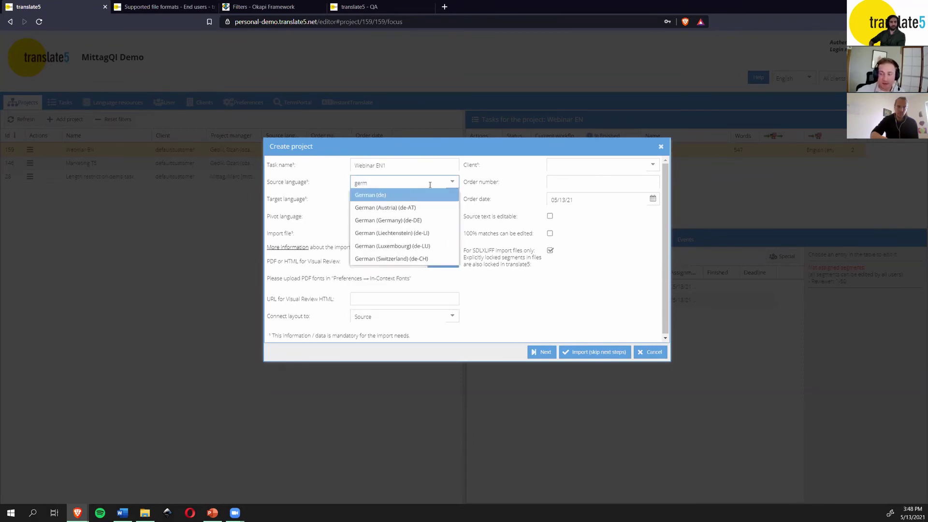
key(Return)
Step: Add English (en), French (fr) and Spanish (es) as the project's target languages
click(385, 201)
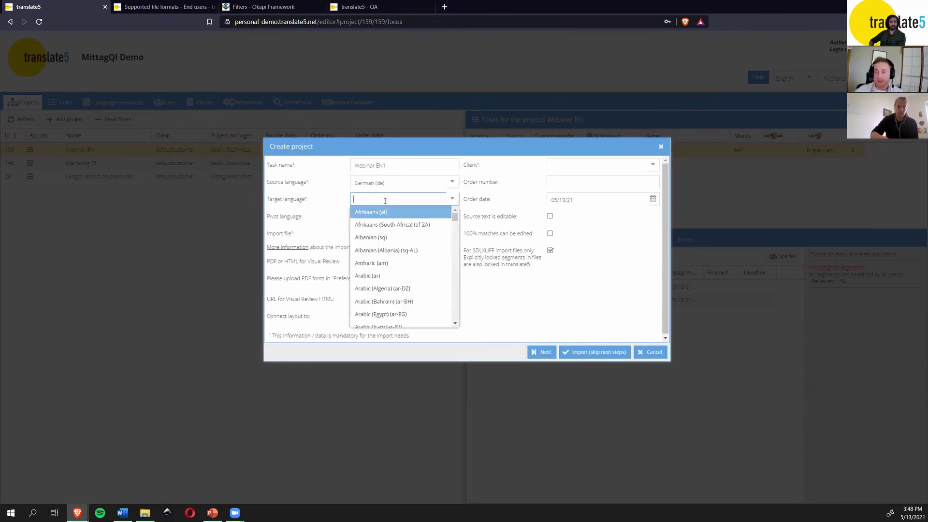
text(eng)
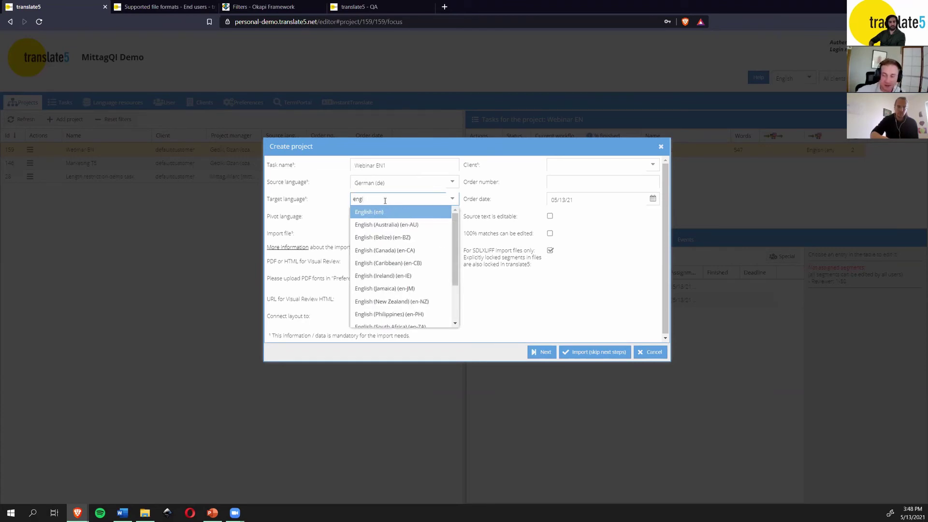
click(371, 211)
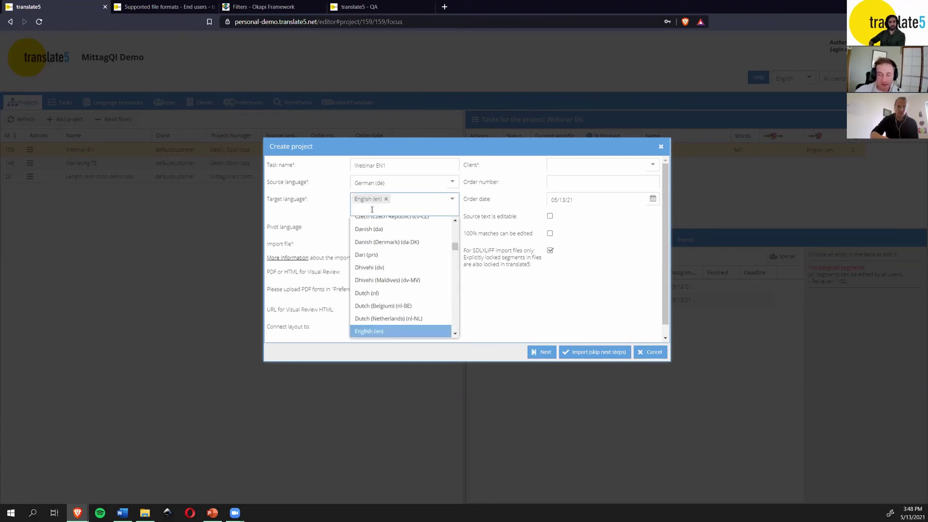
text(french)
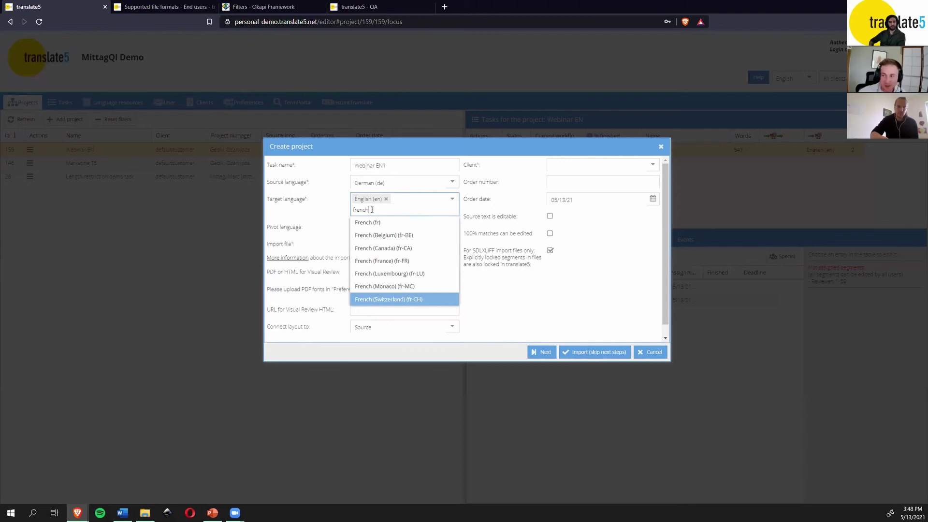
click(368, 223)
text(spanish)
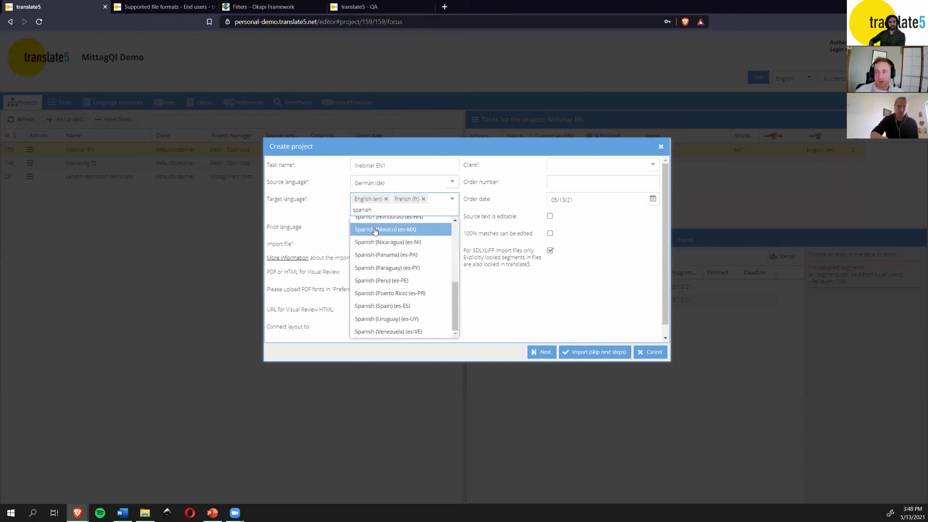
scroll(382, 232, up, 3)
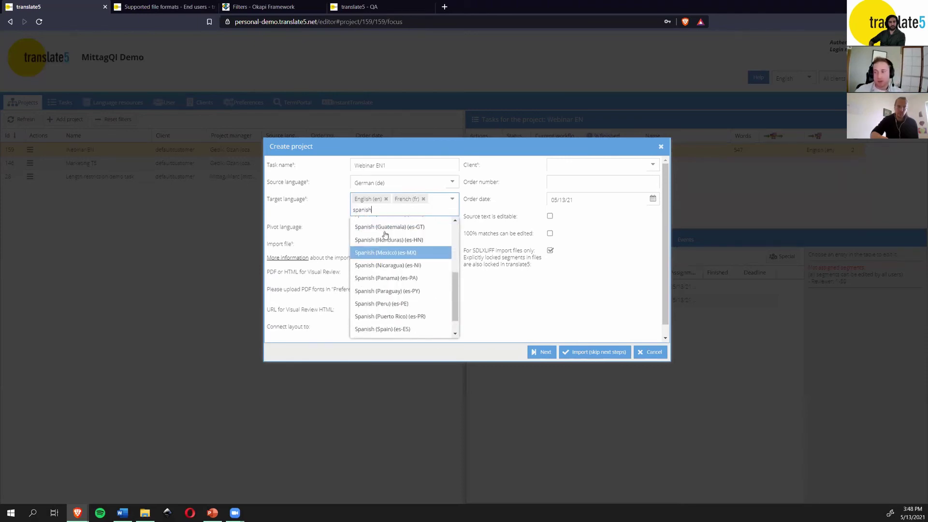
scroll(395, 257, up, 3)
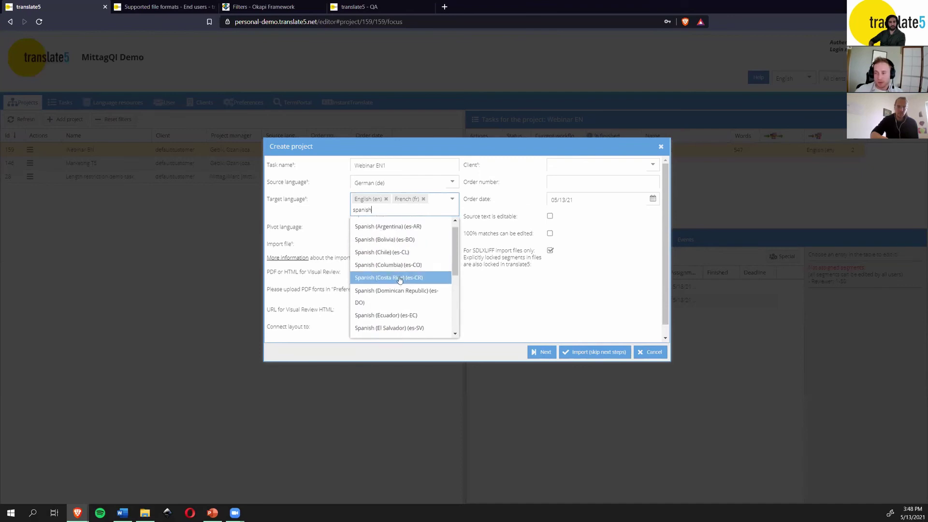
click(385, 226)
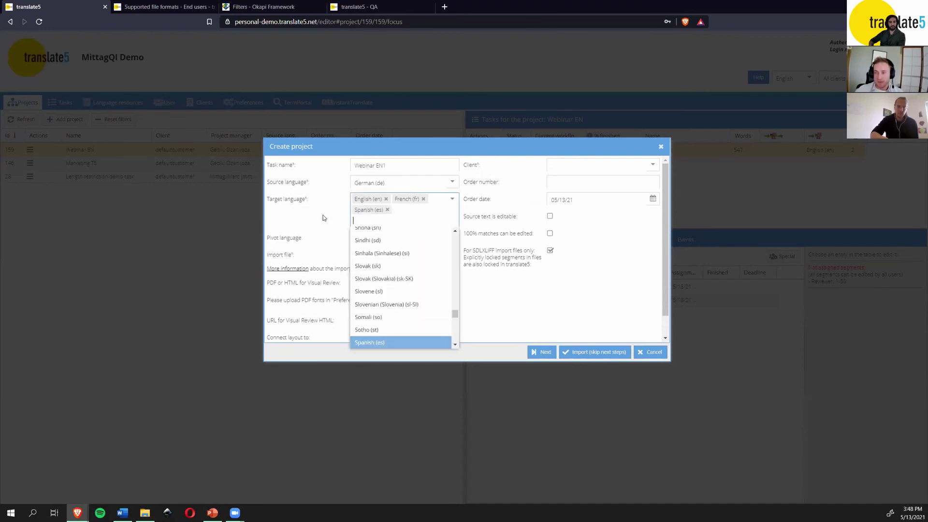
click(356, 240)
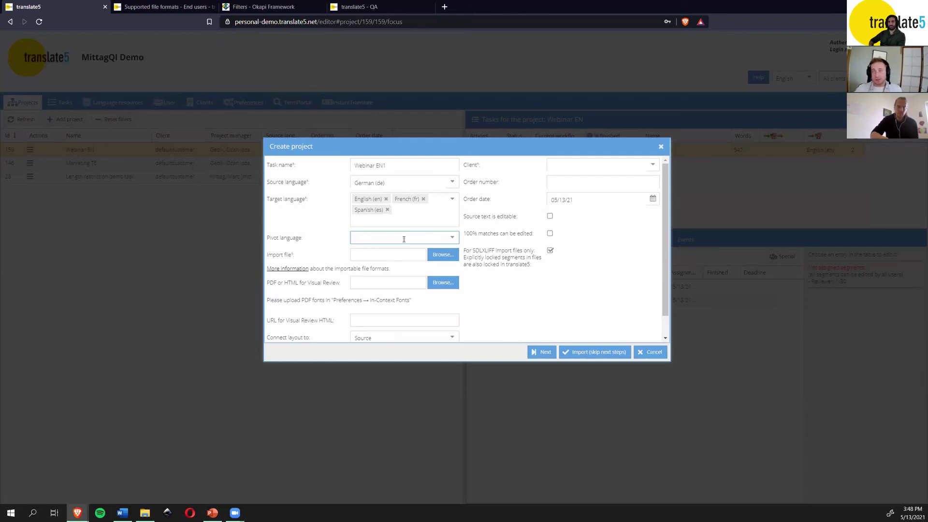
click(500, 292)
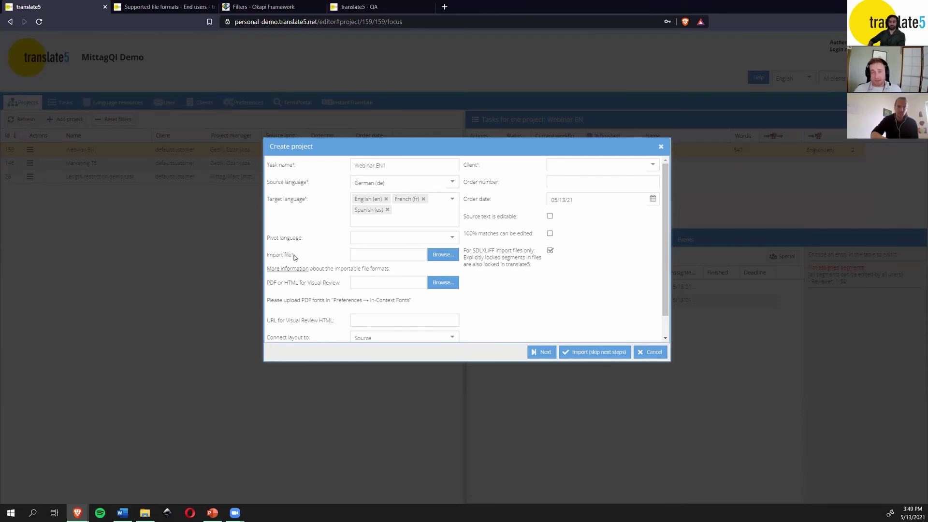
Step: Choose the Word document "1. Webinar DE" from the Webinar EN > workfiles > Marketing folder as the import file
click(438, 256)
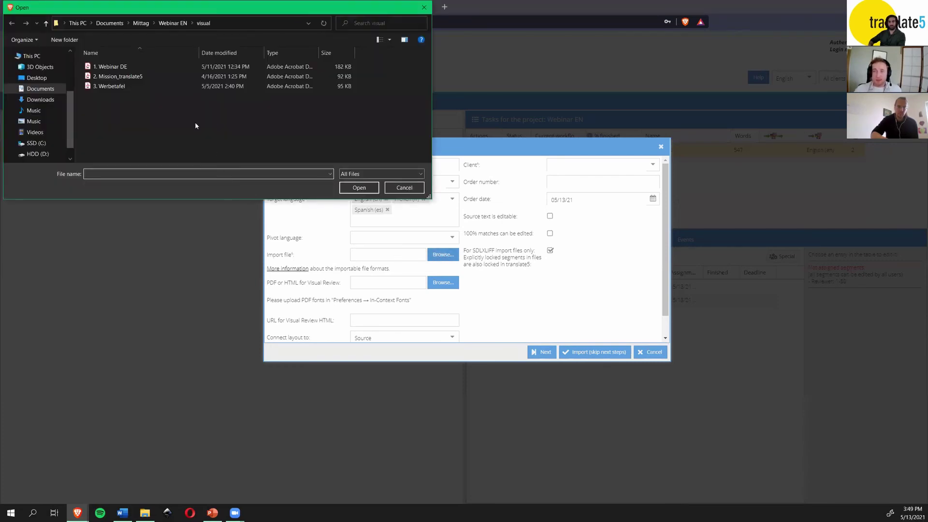
click(173, 23)
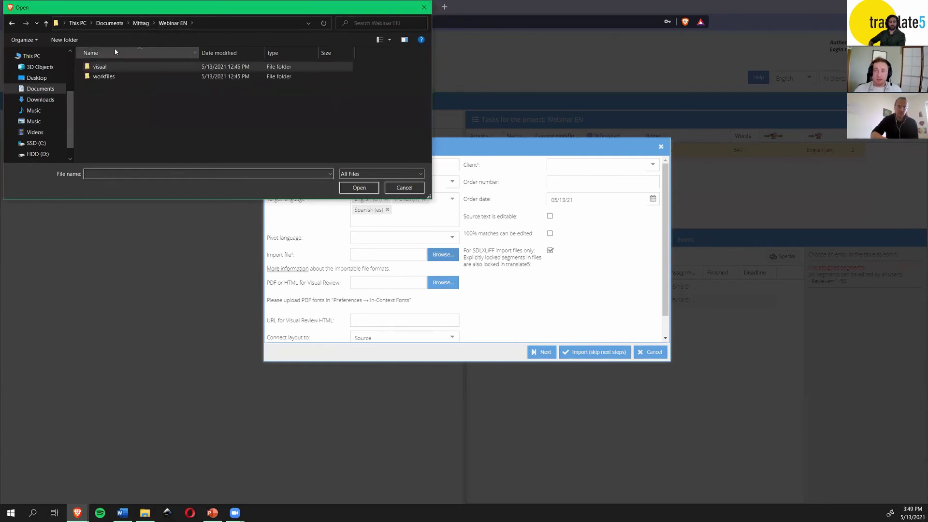
double_click(104, 77)
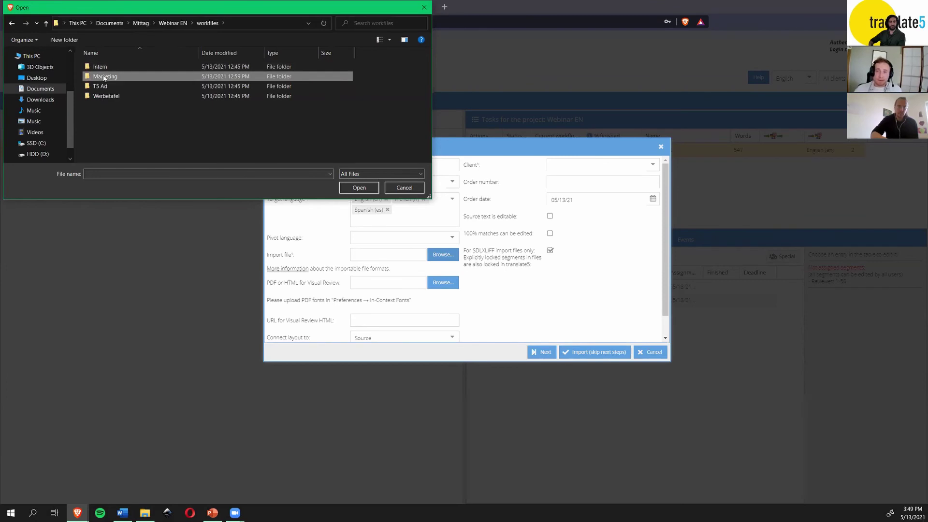
double_click(106, 76)
click(109, 67)
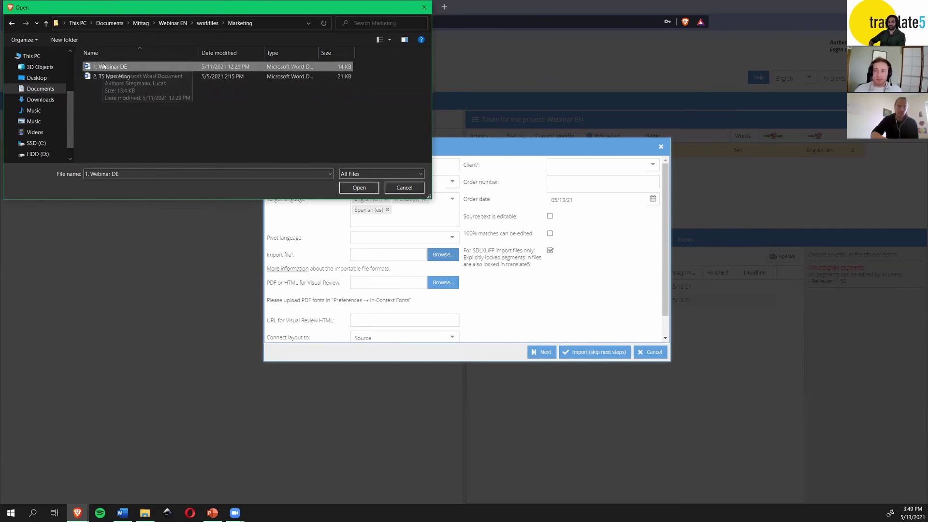
click(368, 187)
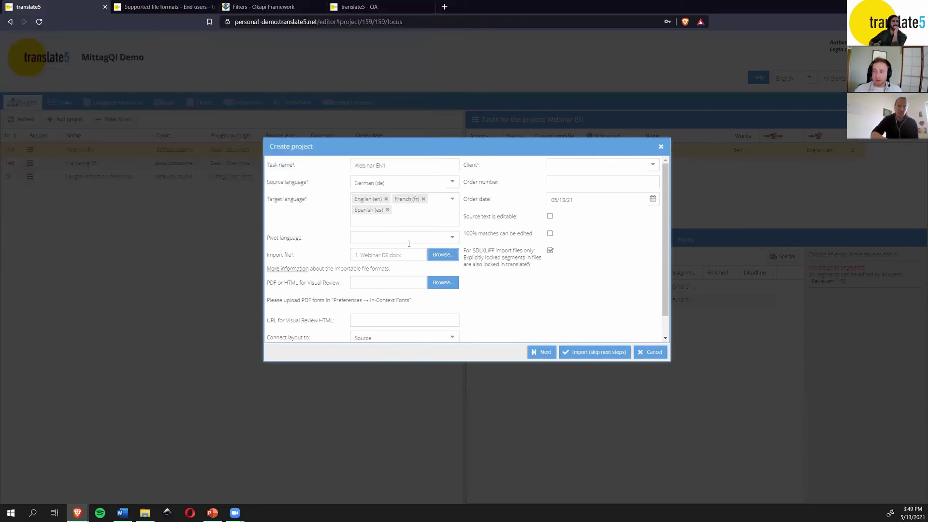
Step: Choose the PDF "1. Webinar DE" from the Webinar EN > visual folder as the Visual Review file
click(443, 284)
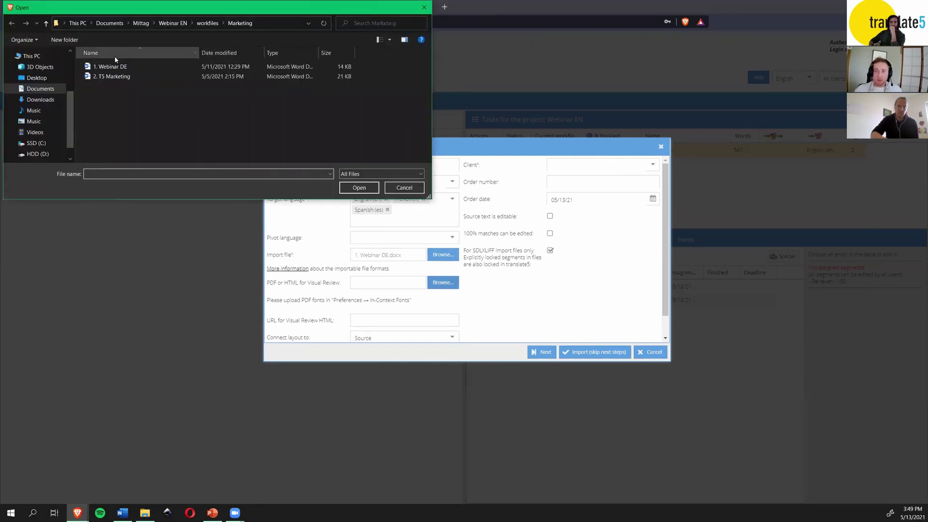
click(173, 23)
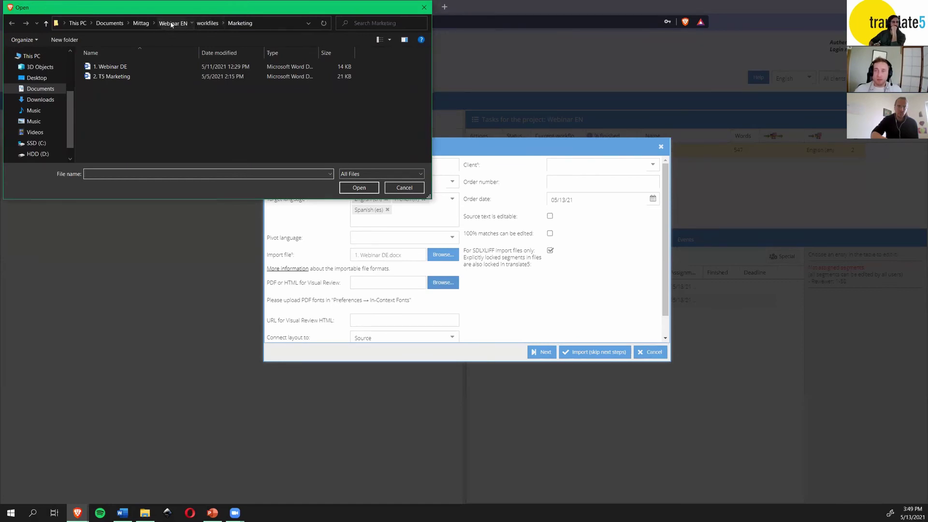
double_click(116, 68)
click(108, 68)
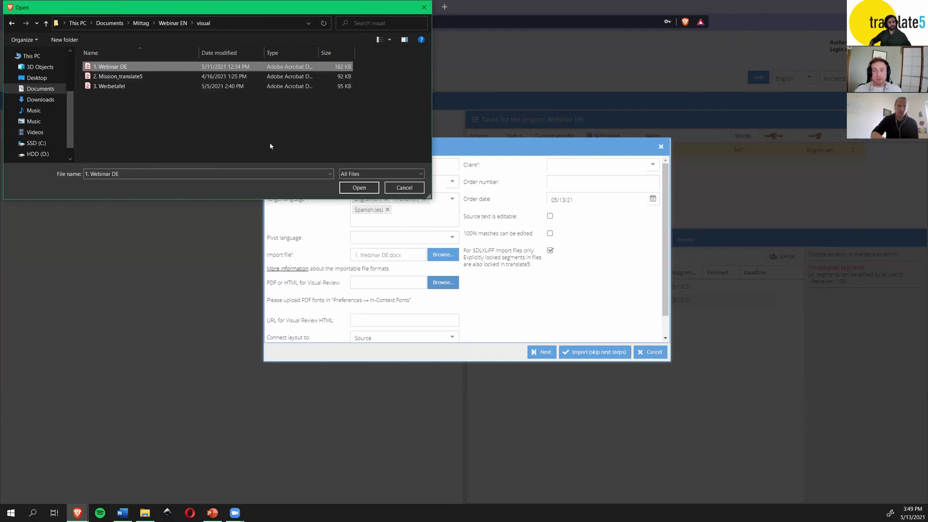
click(358, 187)
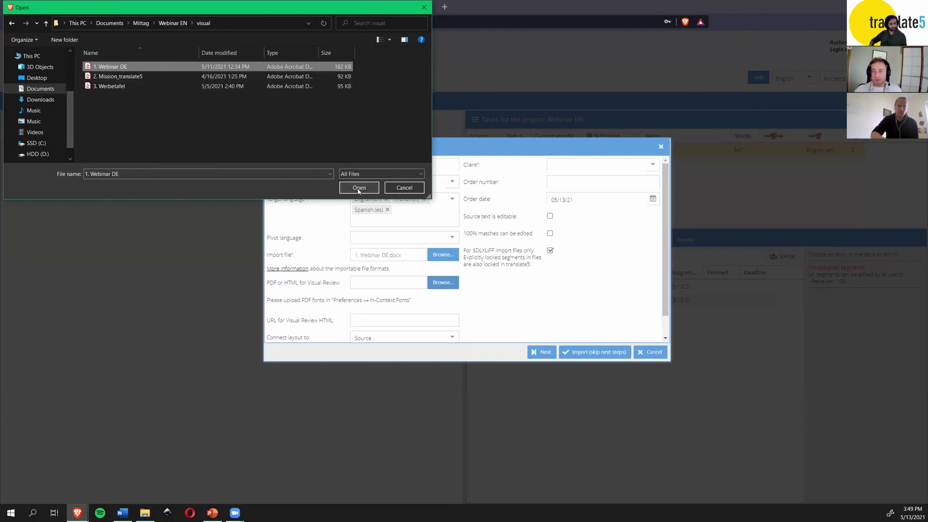
Step: Open the information on importable file formats, follow its Okapi-supported formats link in a new browser tab and examine the Supported File Formats table
click(287, 269)
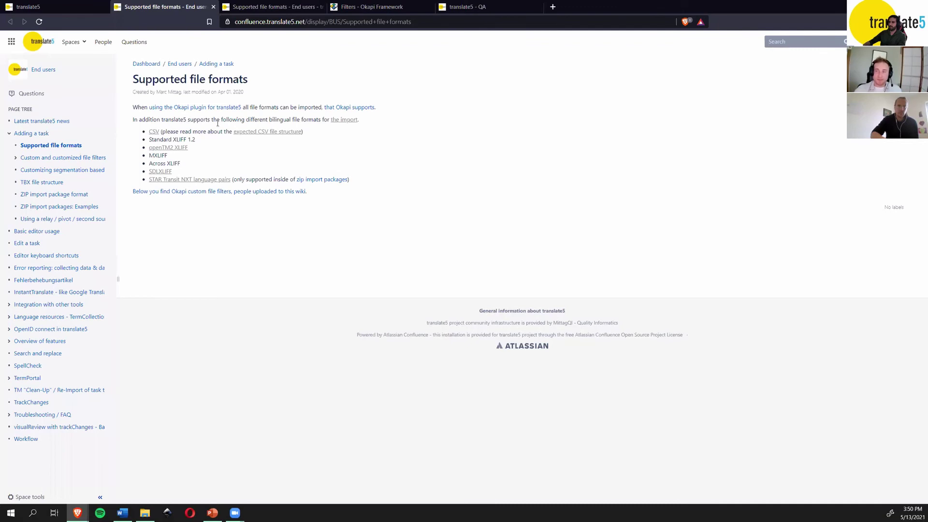
right_click(341, 108)
click(360, 115)
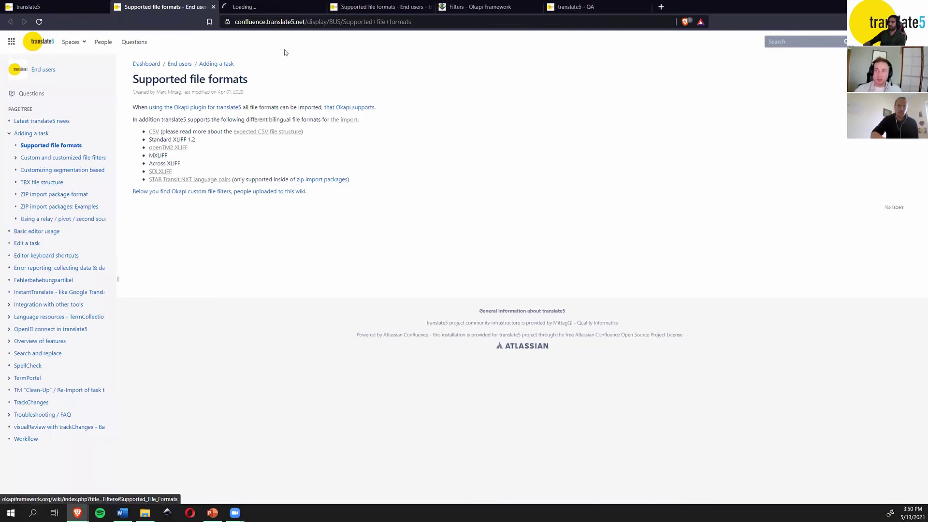
click(239, 6)
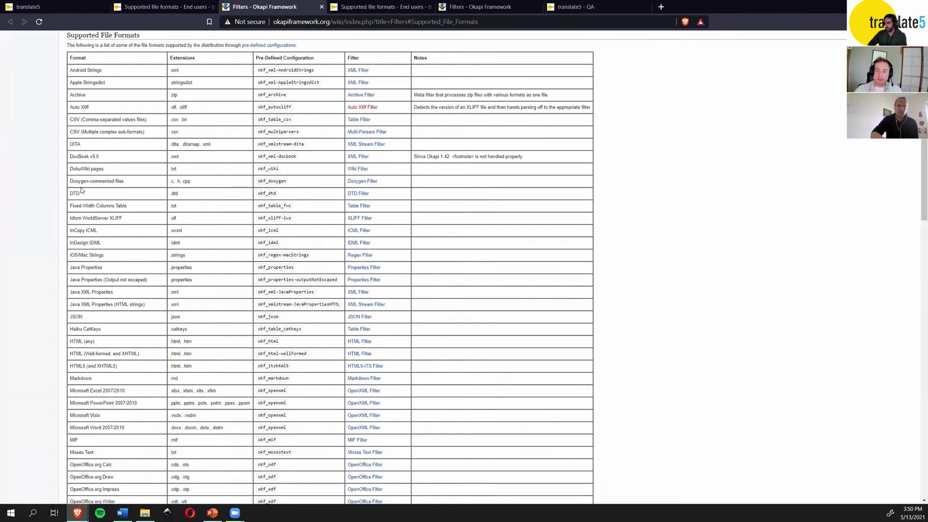
scroll(82, 191, down, 5)
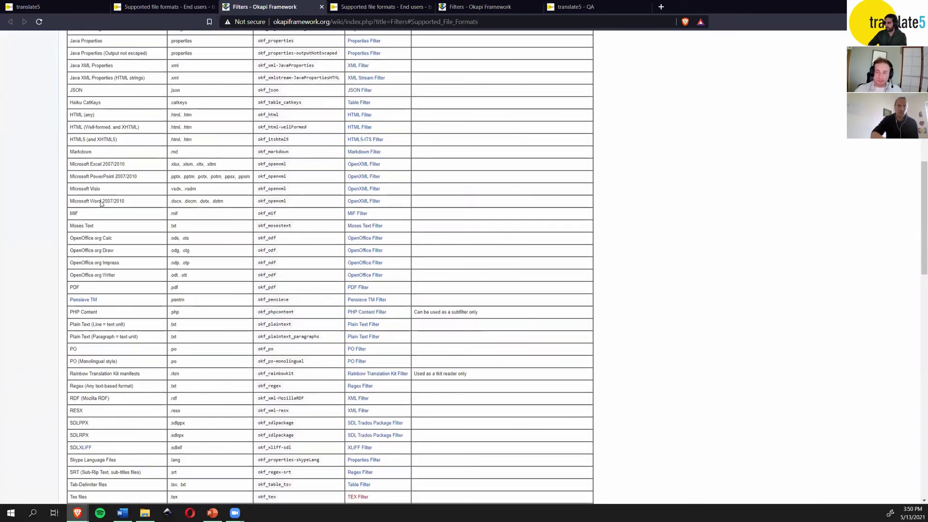
scroll(101, 203, down, 4)
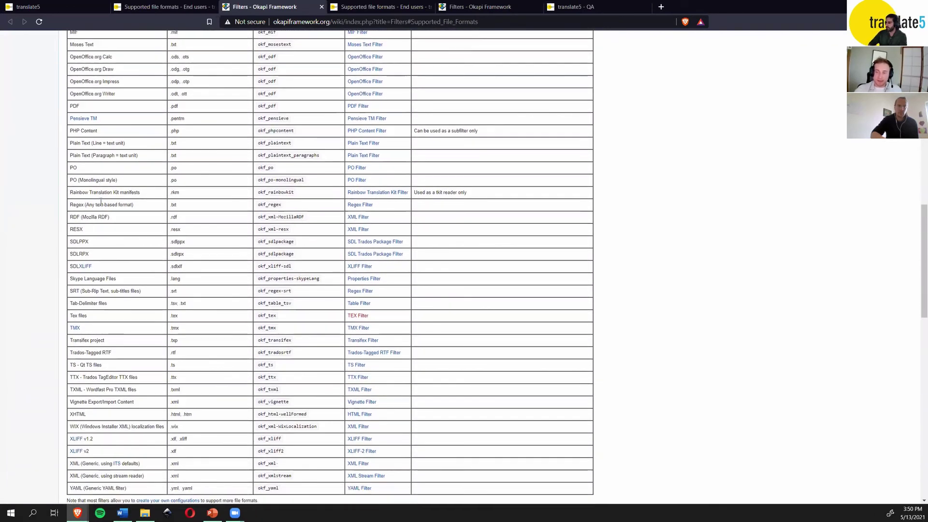
scroll(101, 203, down, 3)
scroll(101, 205, up, 5)
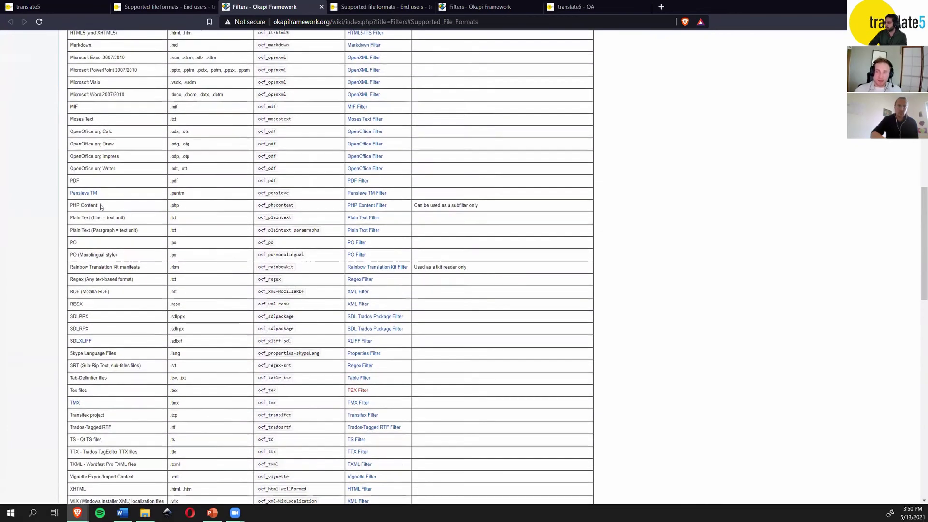
scroll(101, 207, up, 5)
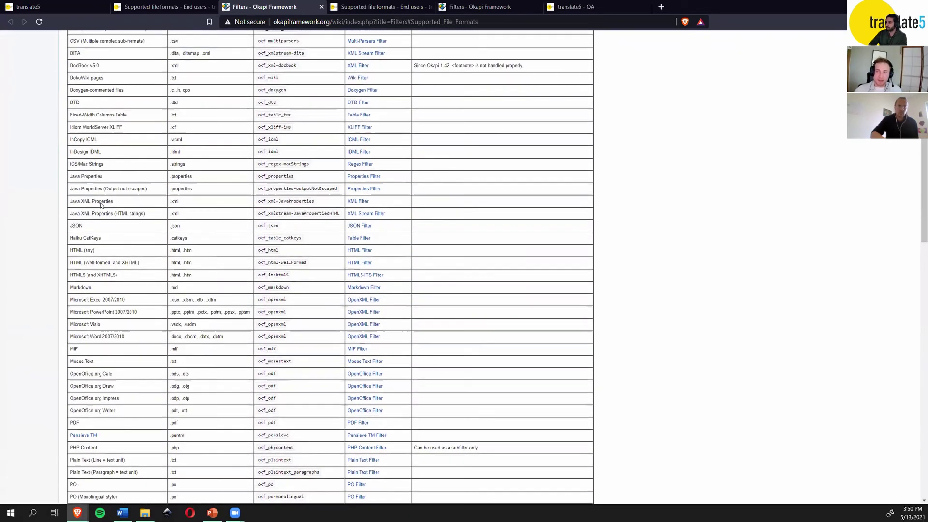
scroll(101, 205, up, 6)
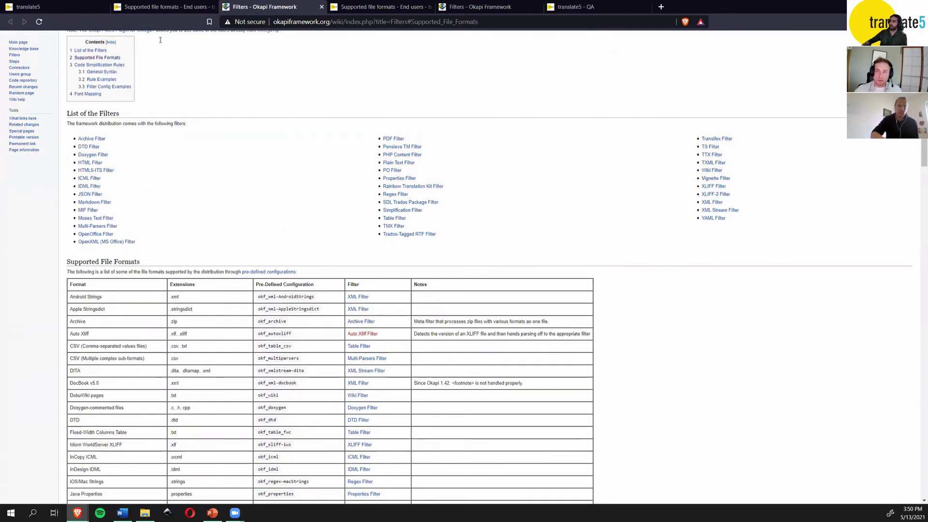
Step: Return to the Supported file formats page, open its zip import packages link in a new browser tab and examine the import package file structure
click(162, 7)
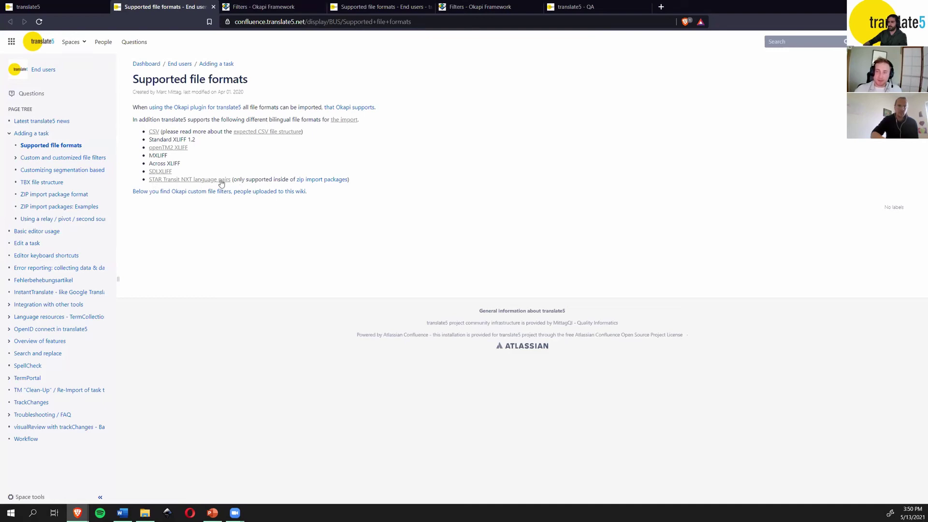
right_click(327, 180)
click(344, 188)
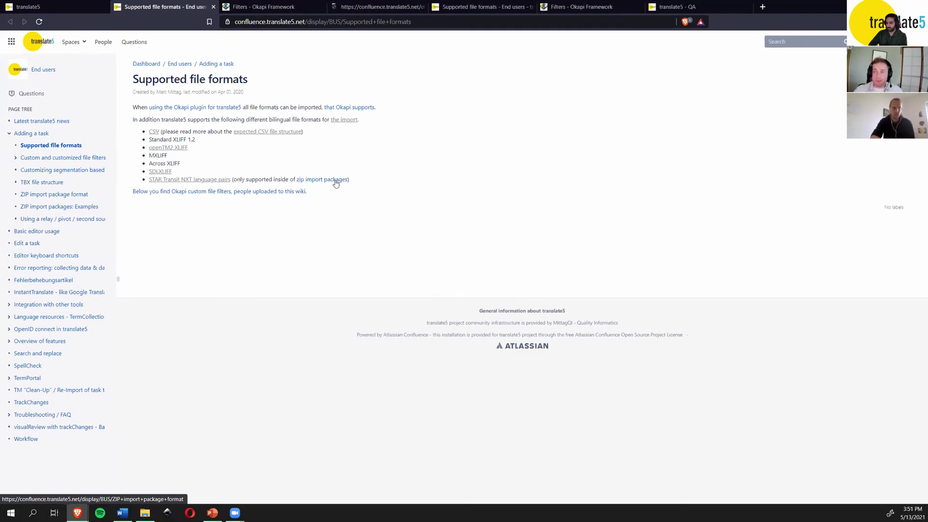
click(709, 7)
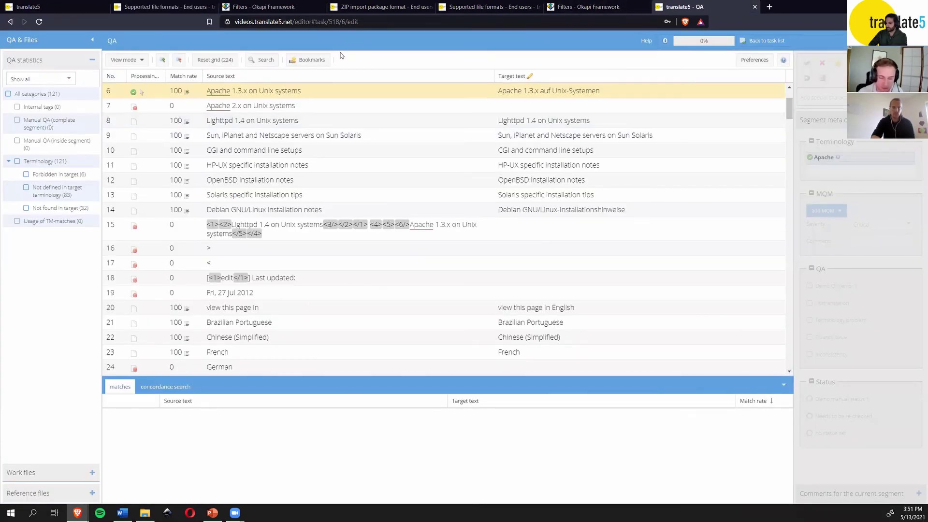
key(ctrl+shift+Tab)
key(ctrl+shift+Tab)
key(ctrl+shift+Tab)
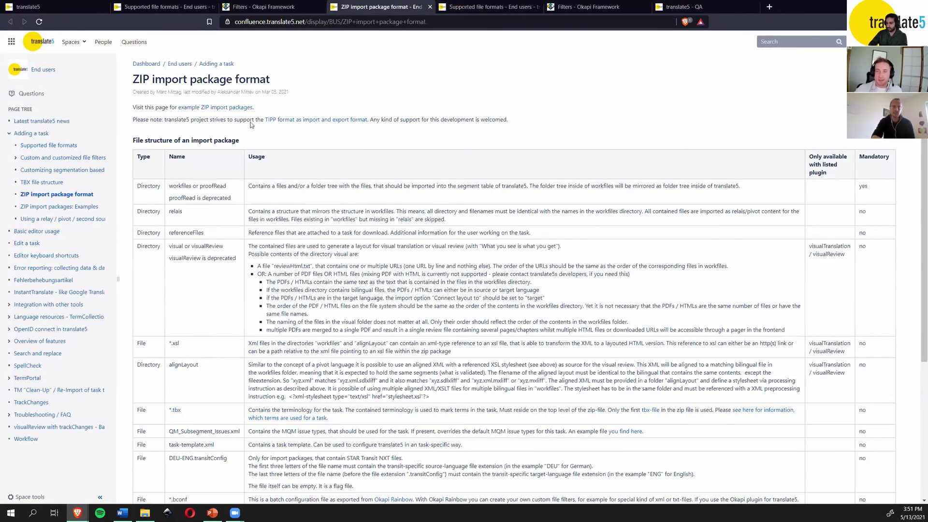
scroll(298, 144, down, 2)
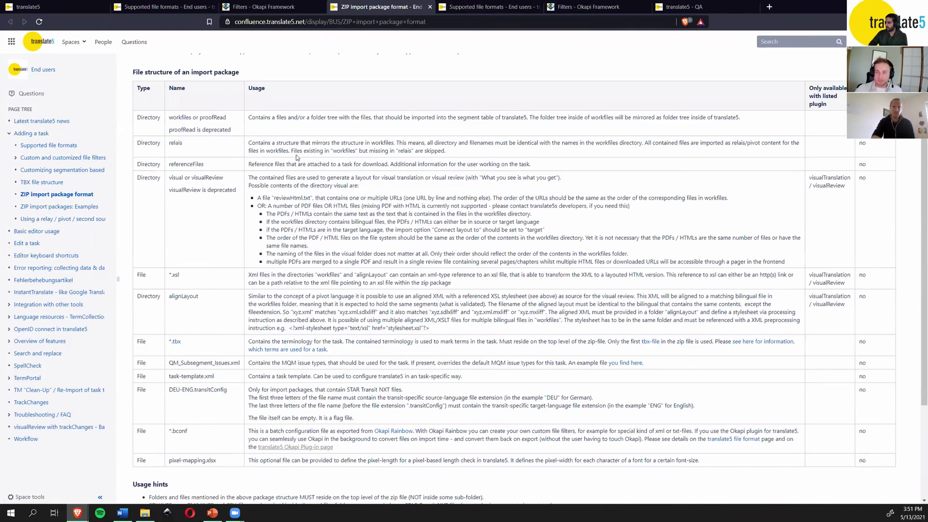
scroll(209, 127, up, 2)
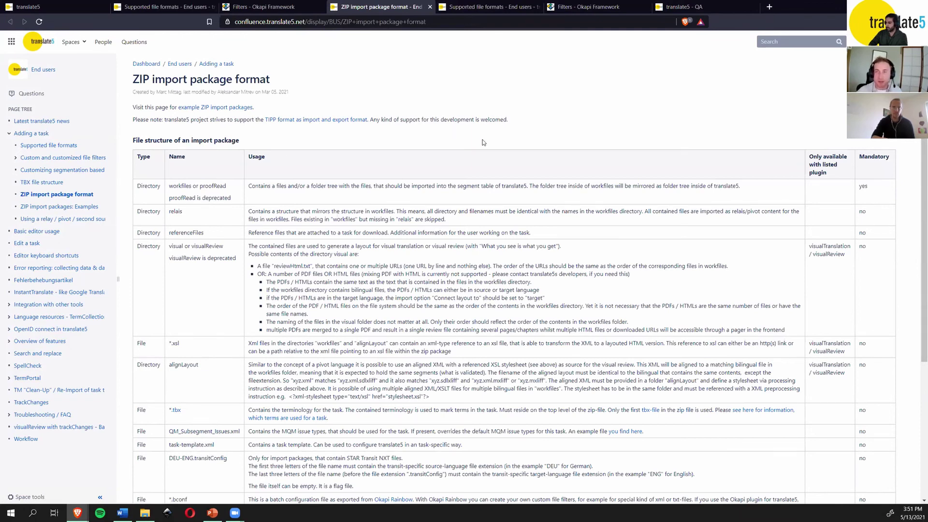
Step: Return to the Create project form and examine its Visual Review file, URL and layout connection settings
key(ctrl+shift+Tab)
key(ctrl+shift+Tab)
key(ctrl+shift+Tab)
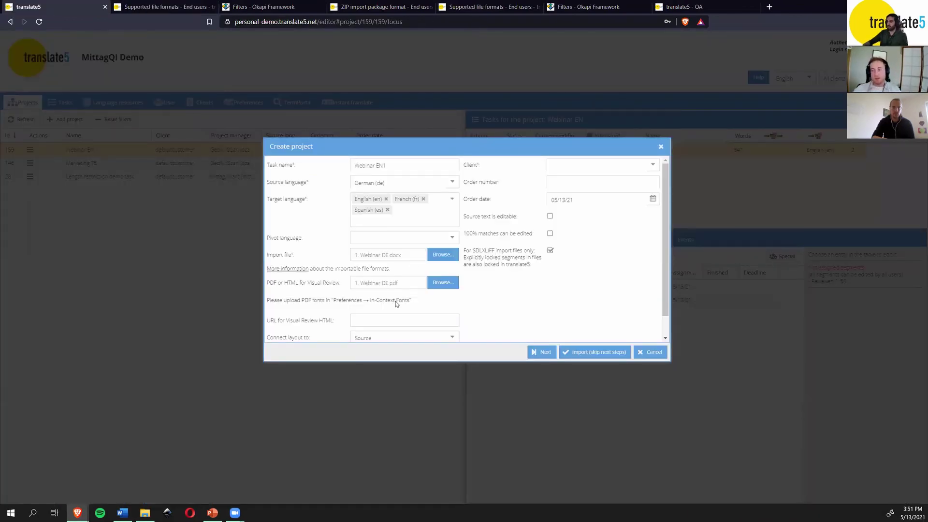
drag(467, 148, 422, 112)
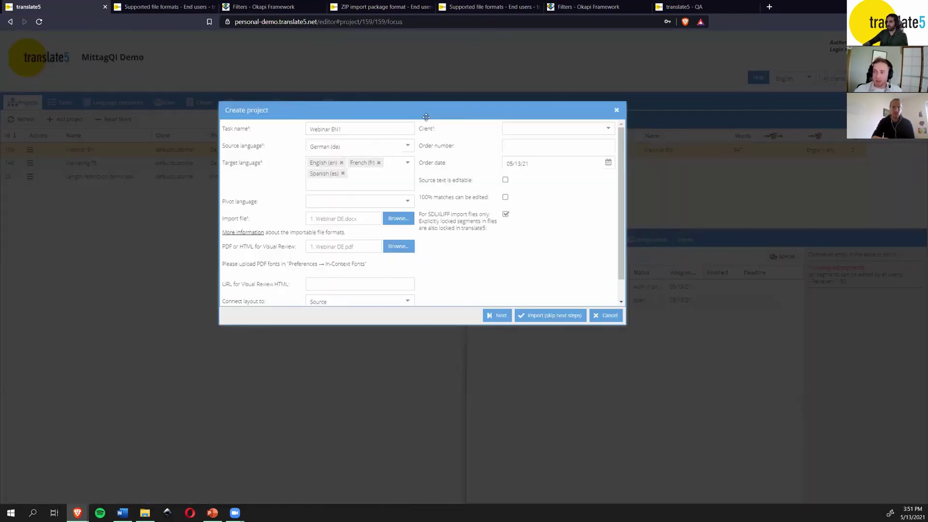
scroll(372, 265, down, 1)
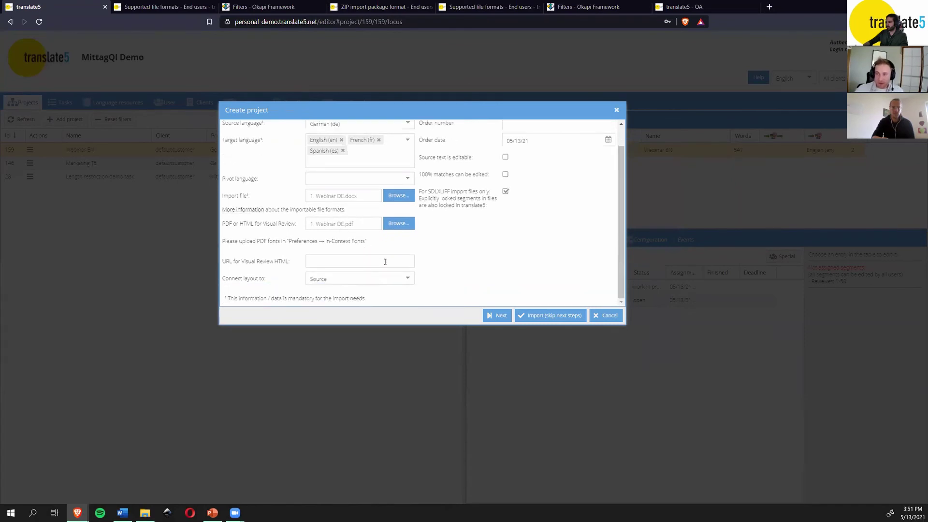
scroll(435, 234, up, 1)
scroll(368, 227, down, 1)
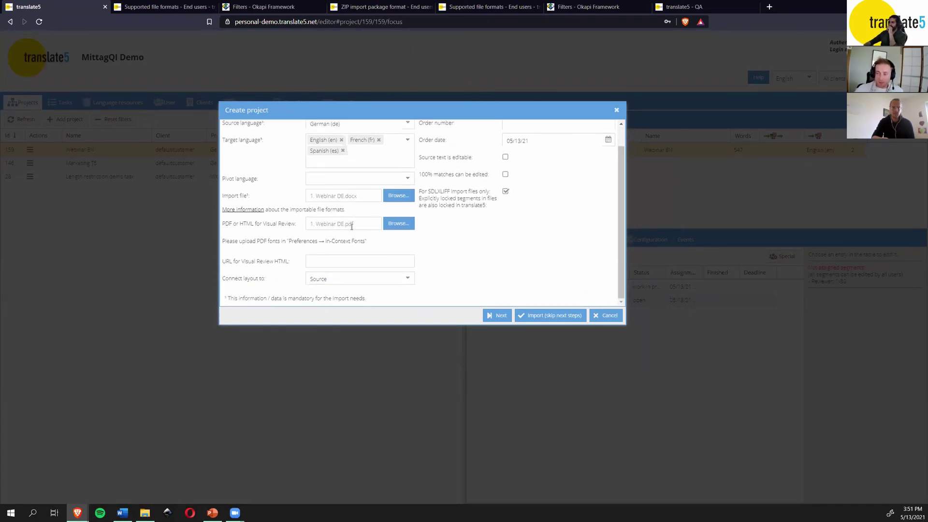
mouse_move(227, 266)
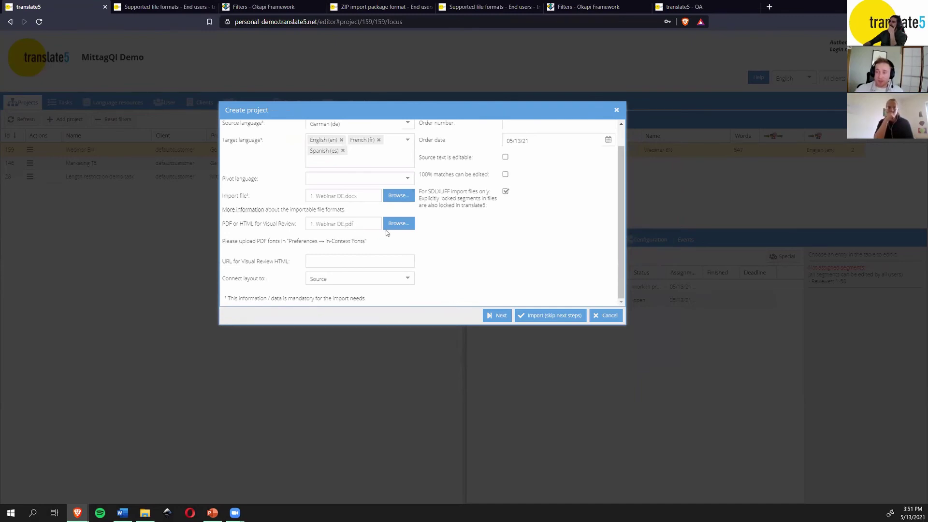
Step: Set the project's client to defaultcustomer and fill in the order number
scroll(504, 251, up, 1)
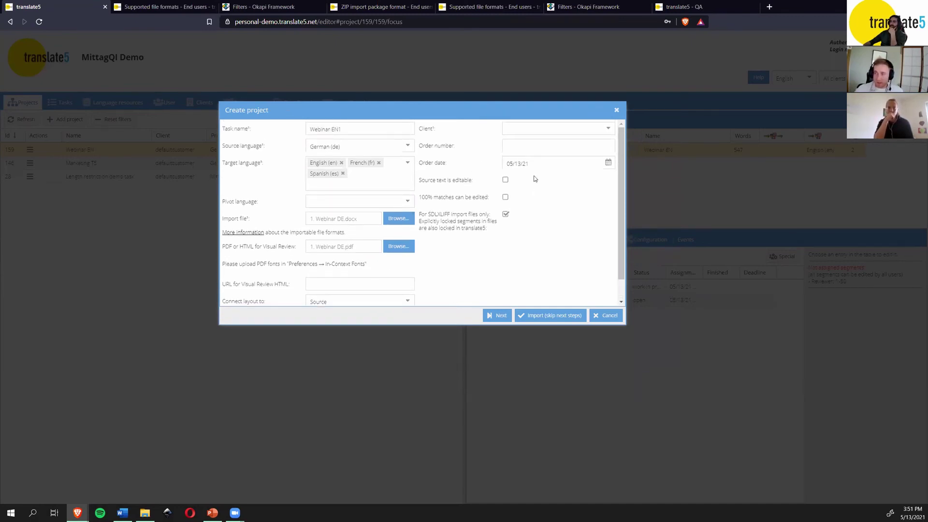
click(609, 129)
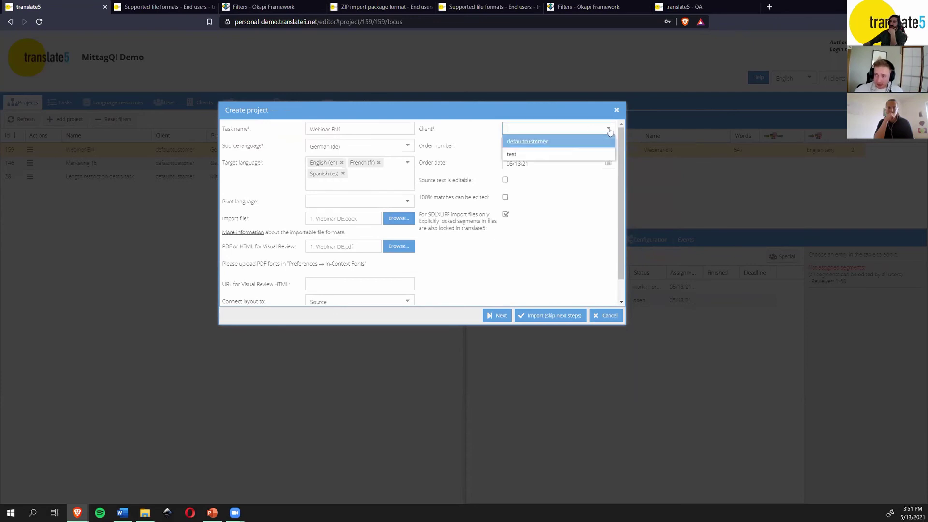
click(528, 144)
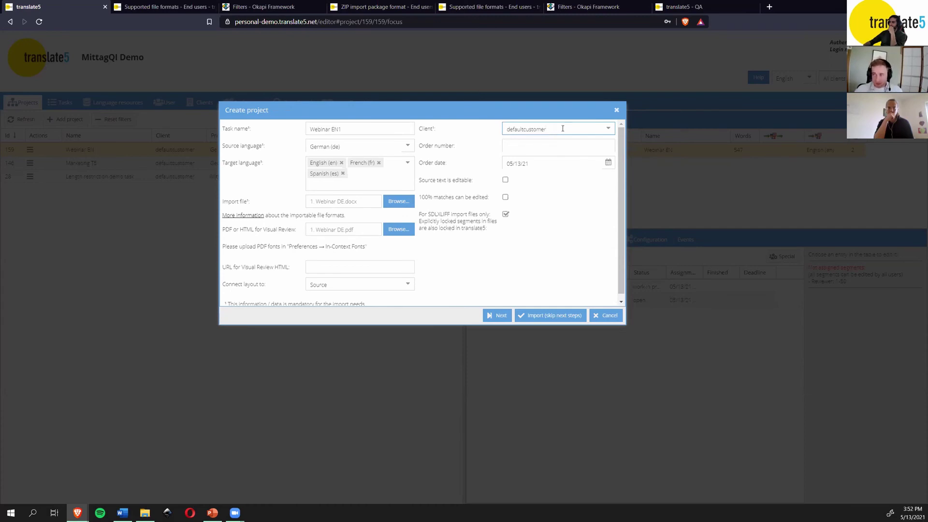
click(541, 147)
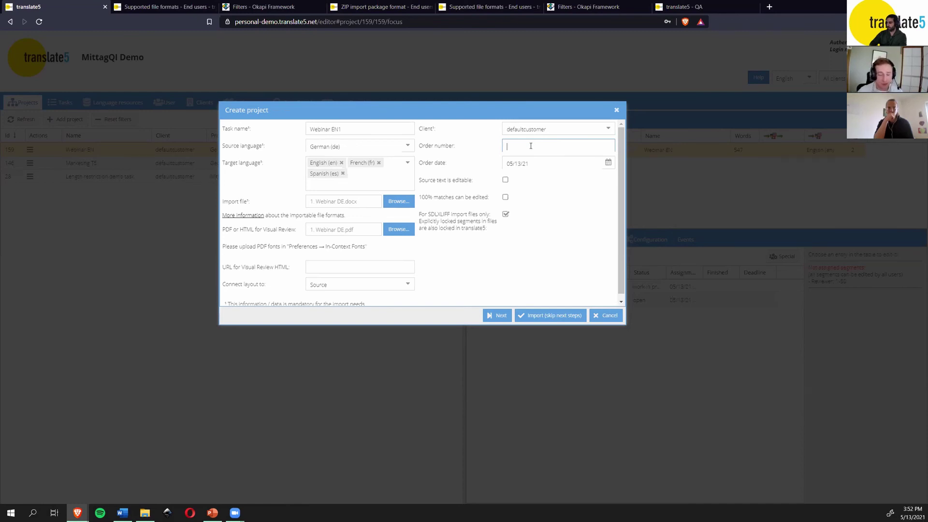
text(1234)
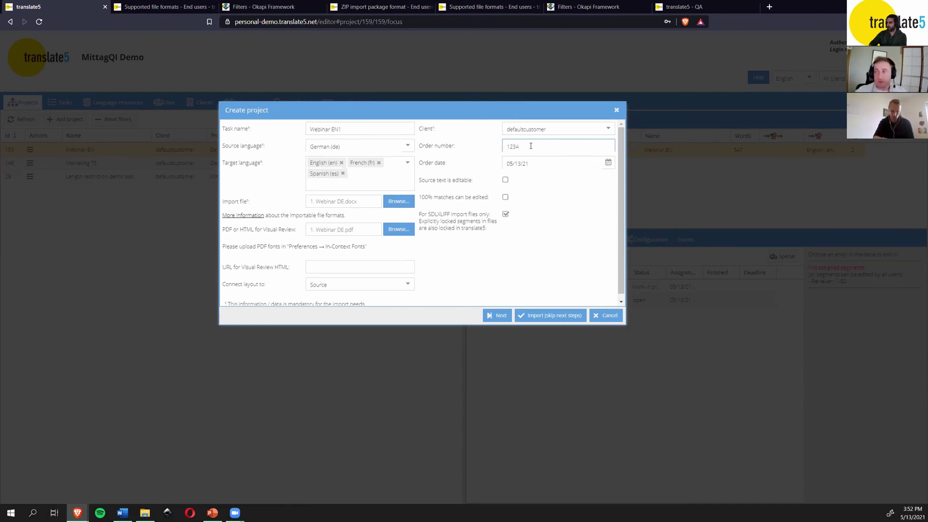
click(566, 208)
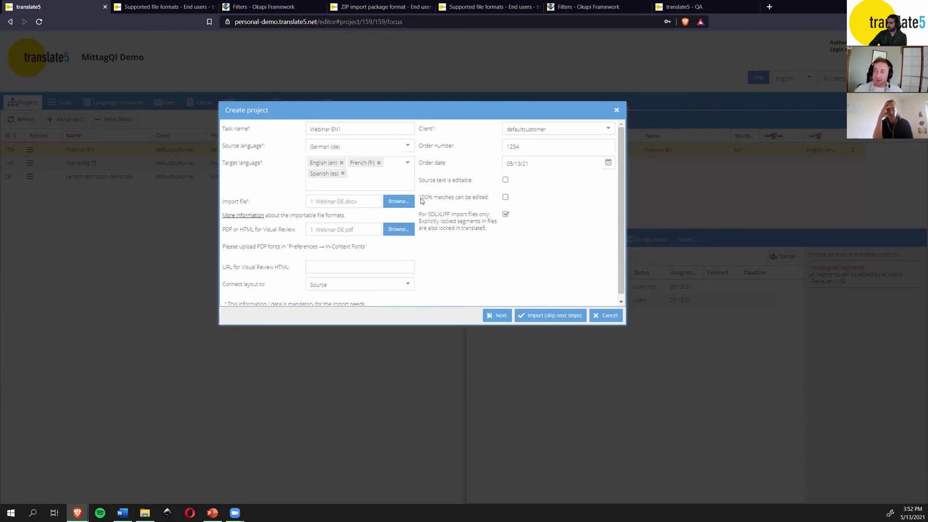
Step: Enable and disable again the option that 100% matches can be edited, and continue to the language resource association
click(506, 198)
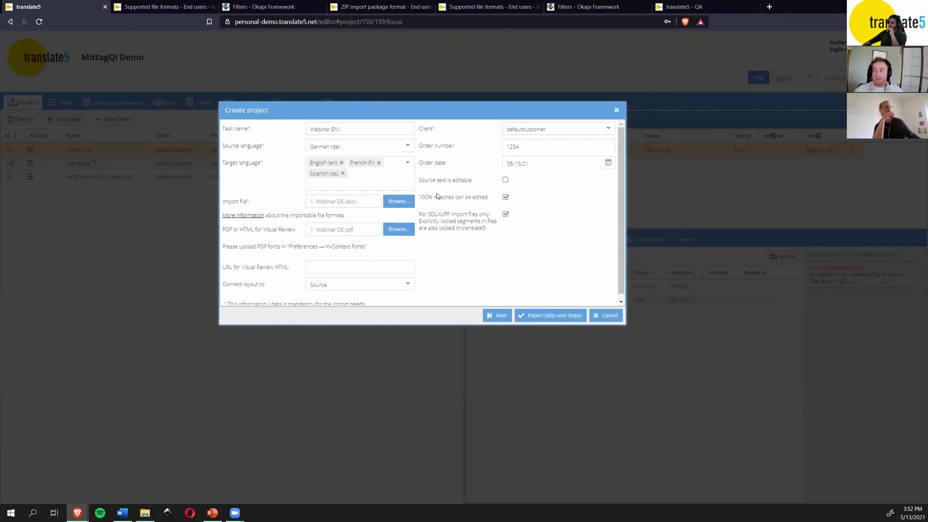
click(506, 198)
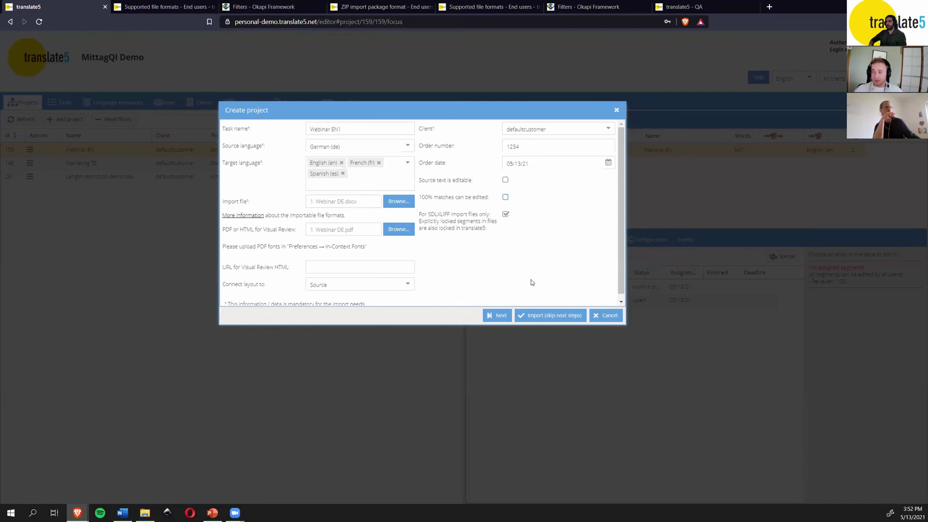
scroll(483, 276, down, 1)
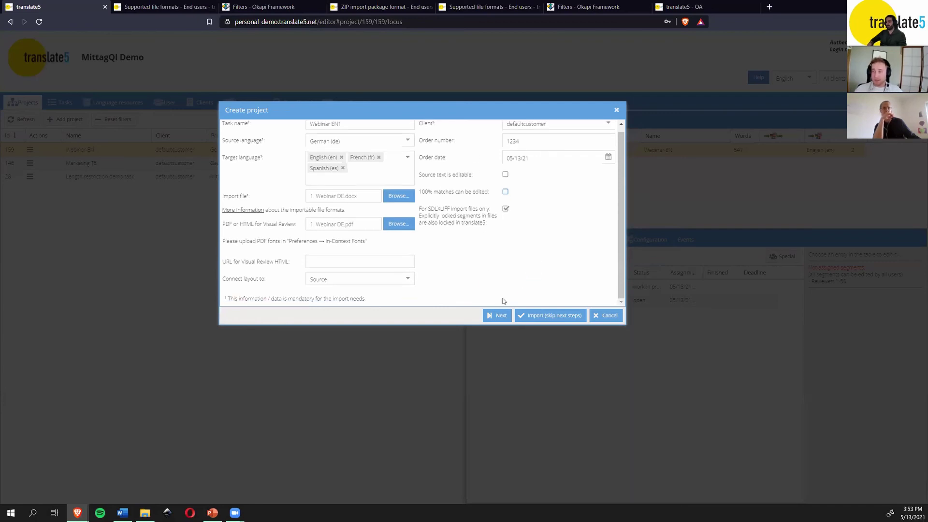
click(497, 316)
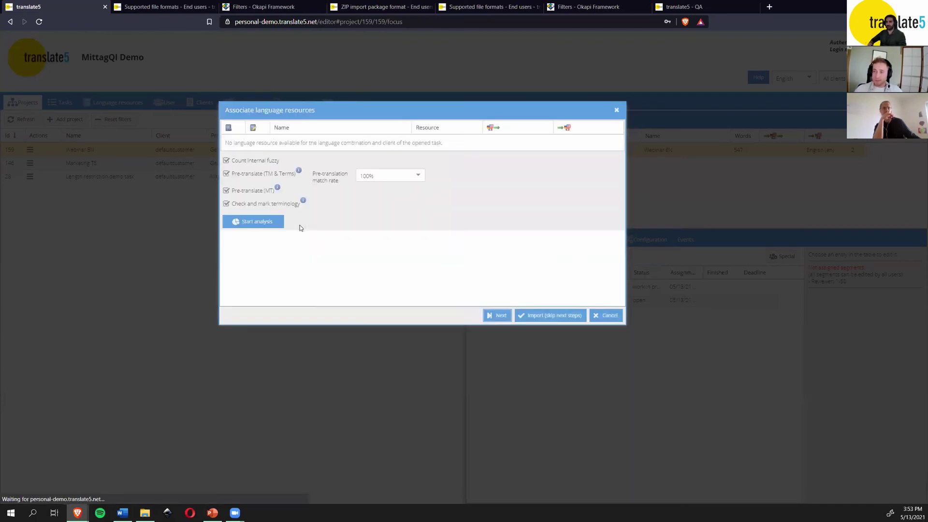
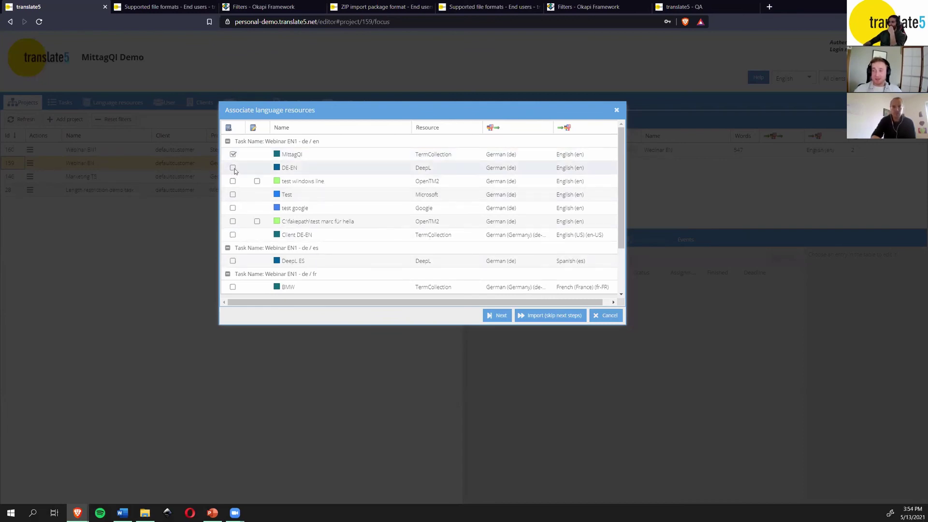
Step: Assign DE-EN, test windows line, Test, test google and Client DE-EN to the German-English task and continue to the system configuration
click(233, 169)
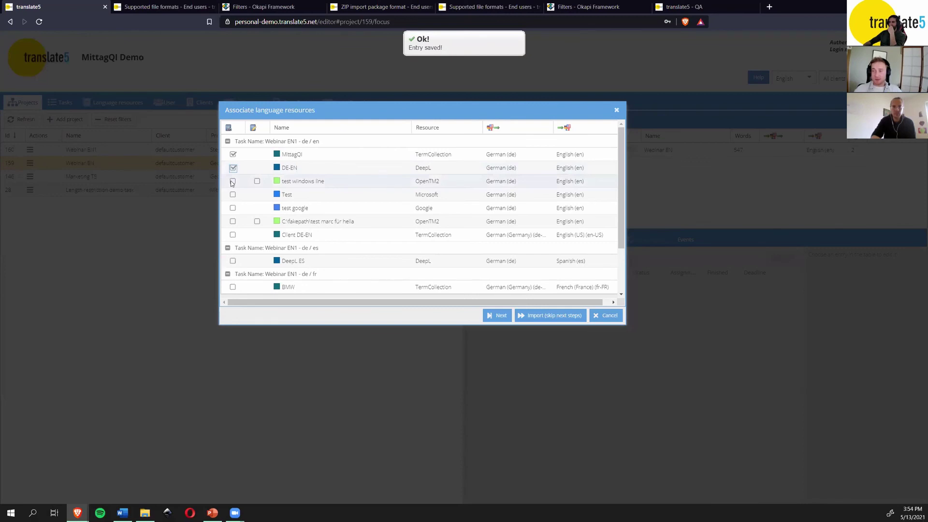
click(233, 181)
click(233, 194)
click(233, 208)
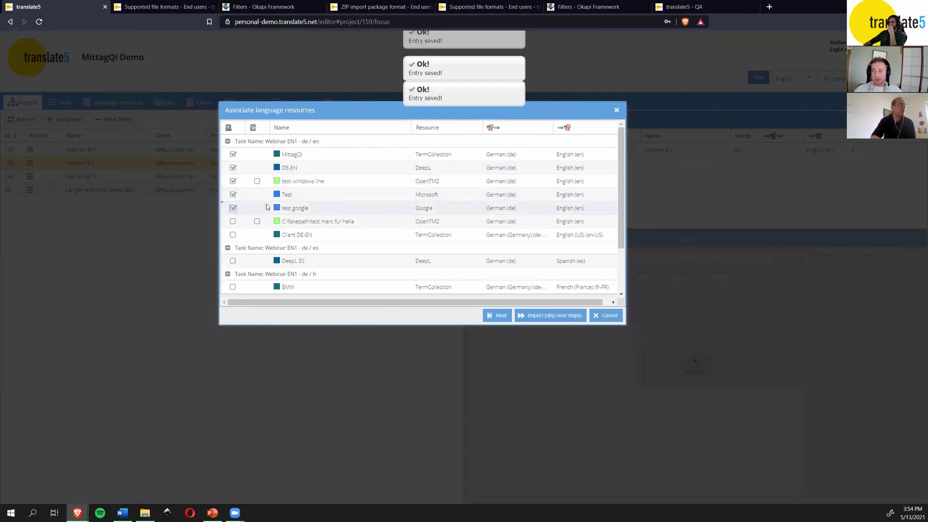
click(233, 236)
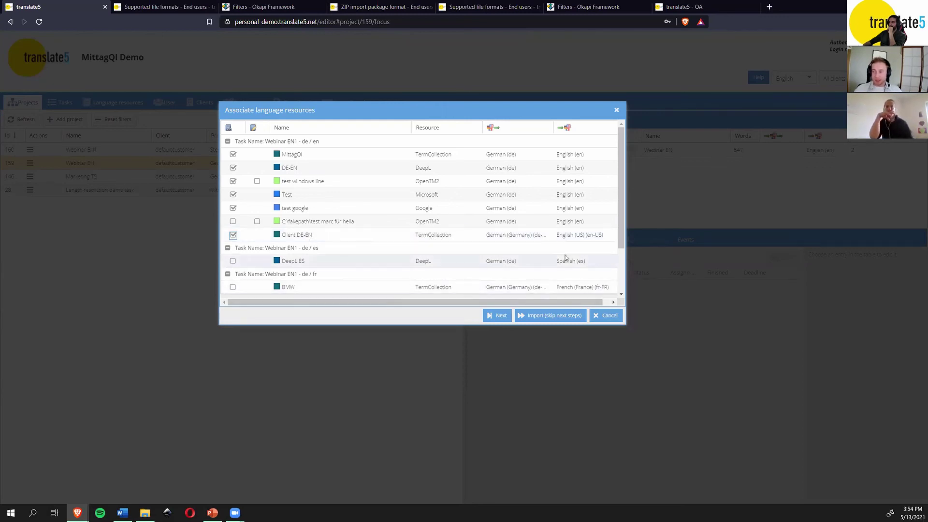
click(497, 315)
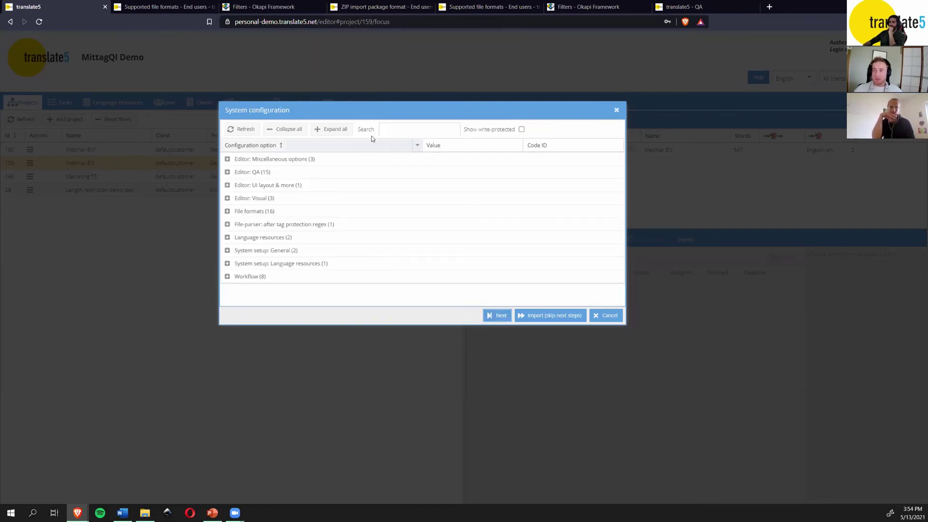
Step: Expand the Workflow configuration options and choose simultaneous as the Multi user task editing mode
drag(400, 115, 390, 104)
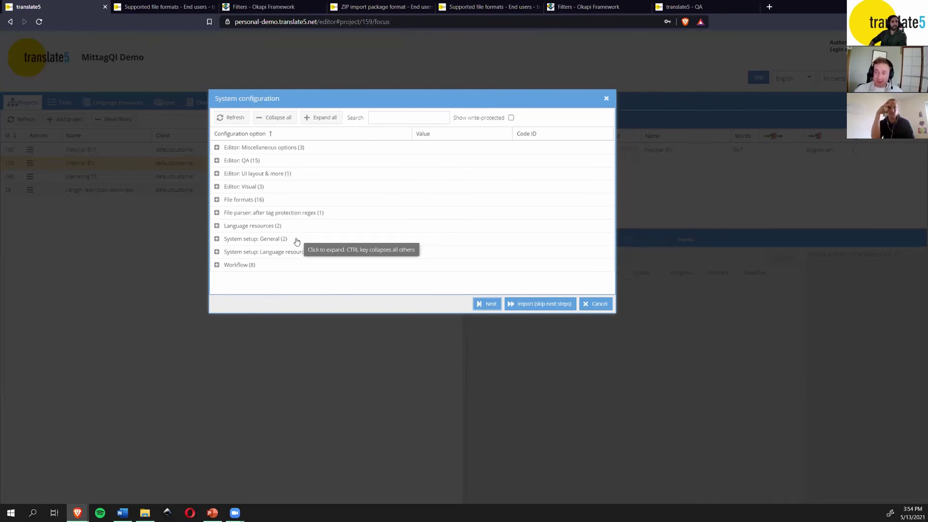
click(217, 265)
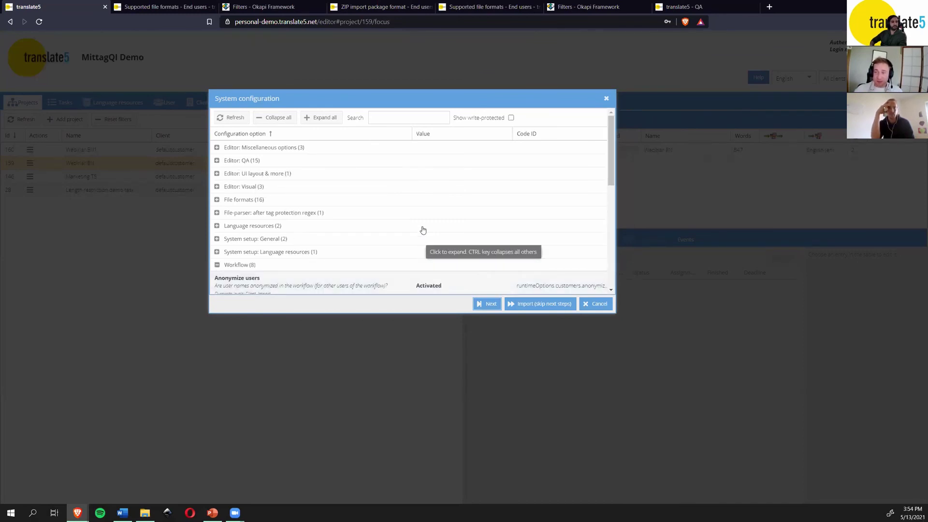
scroll(426, 229, down, 3)
scroll(428, 227, down, 2)
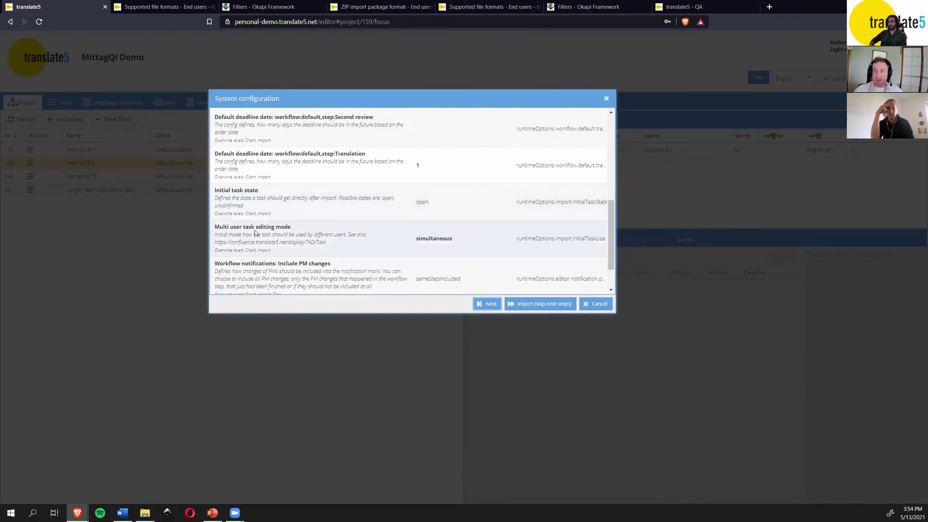
double_click(434, 240)
click(505, 238)
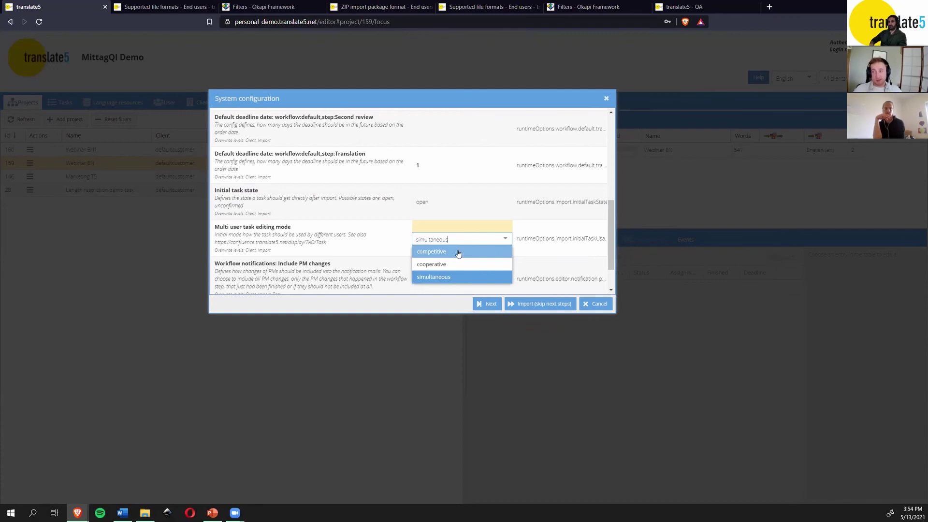
click(439, 280)
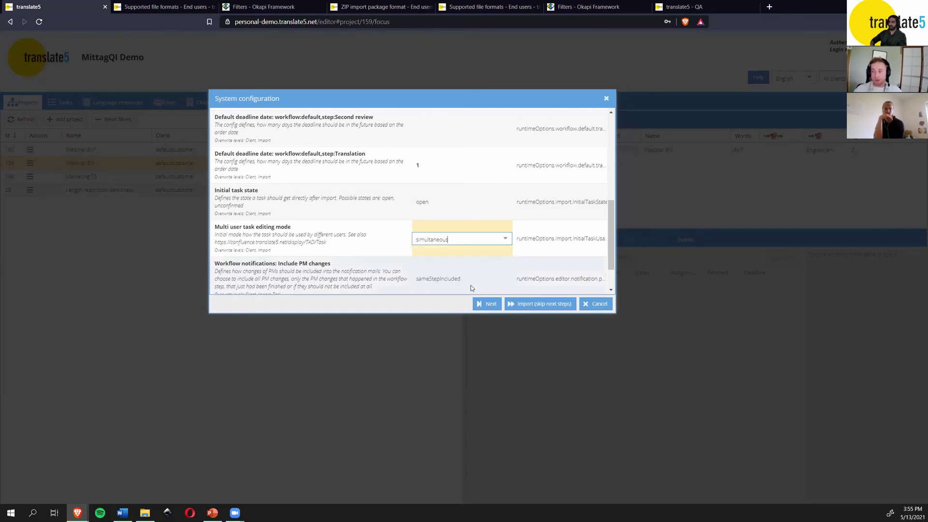
click(483, 279)
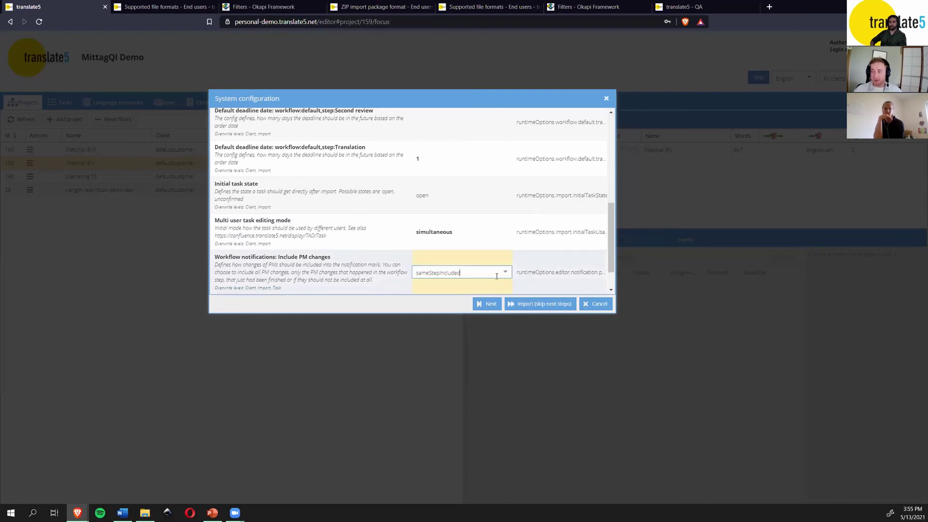
Step: Expand the Editor: Visual configuration options and examine the default editor mode, JavaScript and WYSIWYG settings
scroll(346, 277, up, 10)
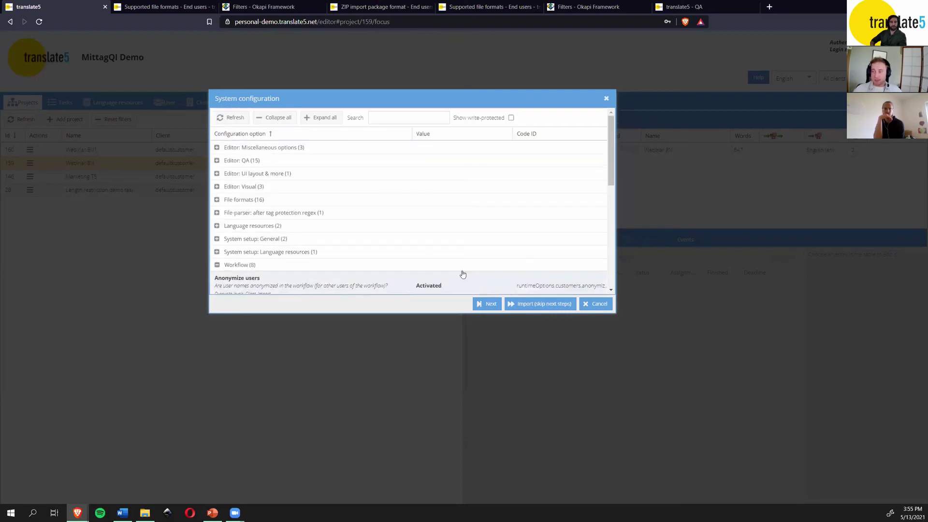
click(217, 187)
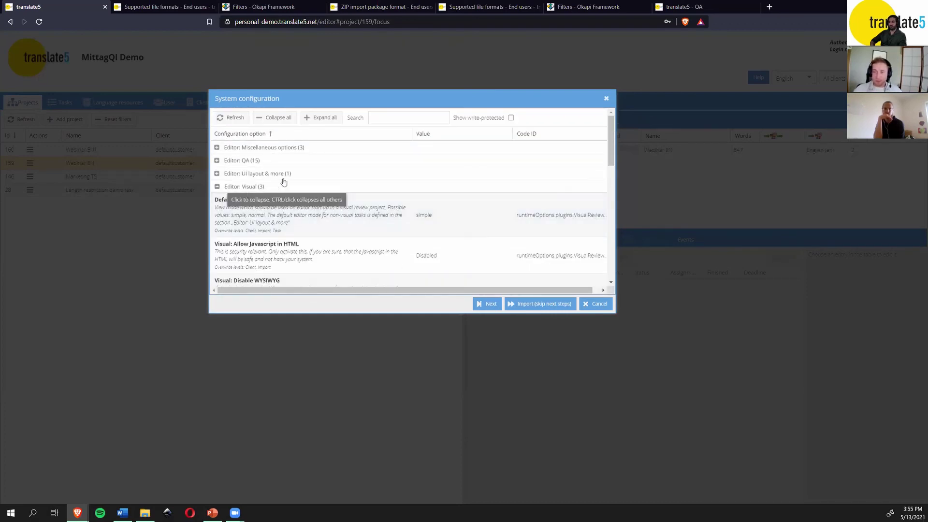
scroll(475, 219, down, 2)
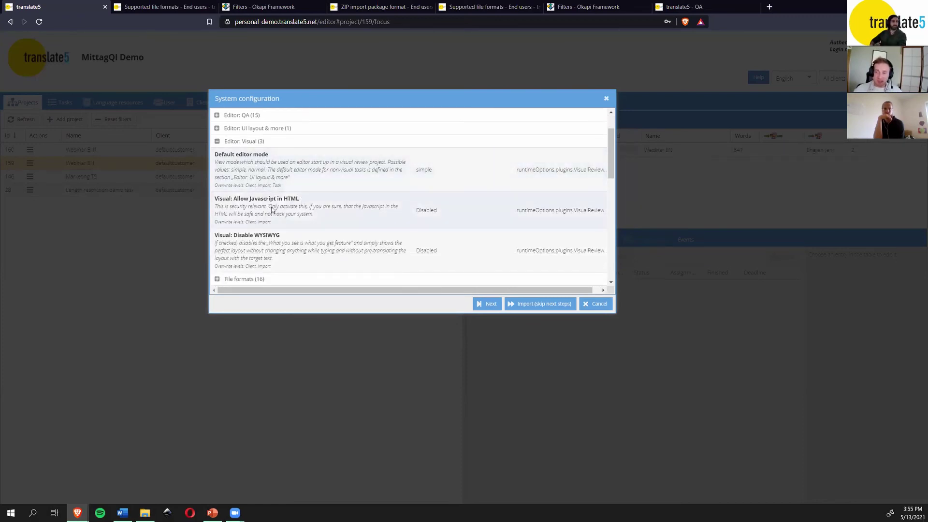
Step: Expand the File formats configuration options and examine the CSV import, tag protection, SDLXLIFF and Transit settings
scroll(261, 220, down, 4)
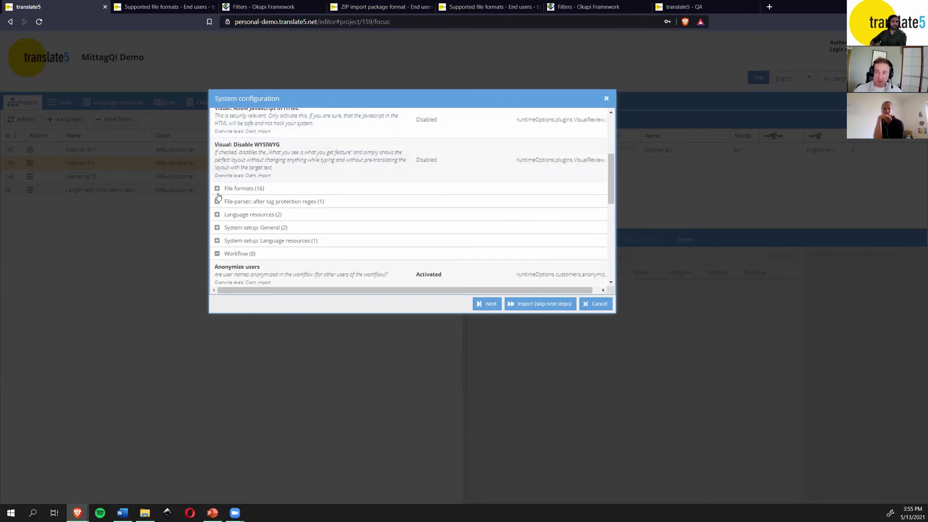
click(217, 189)
scroll(406, 217, down, 4)
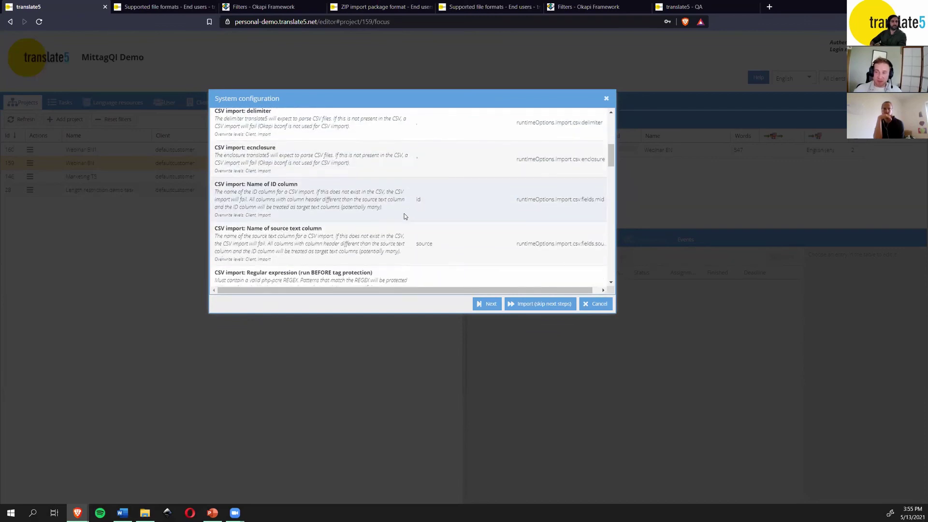
scroll(385, 207, down, 4)
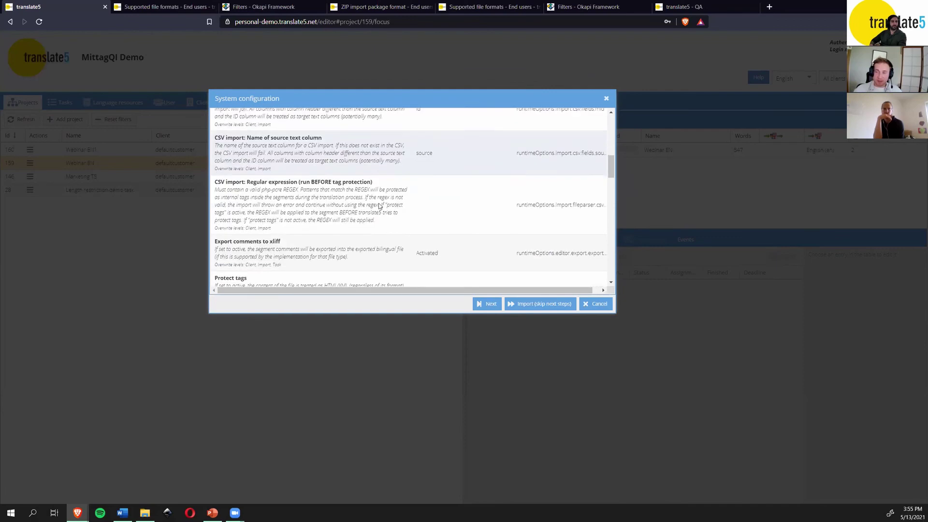
scroll(299, 199, down, 7)
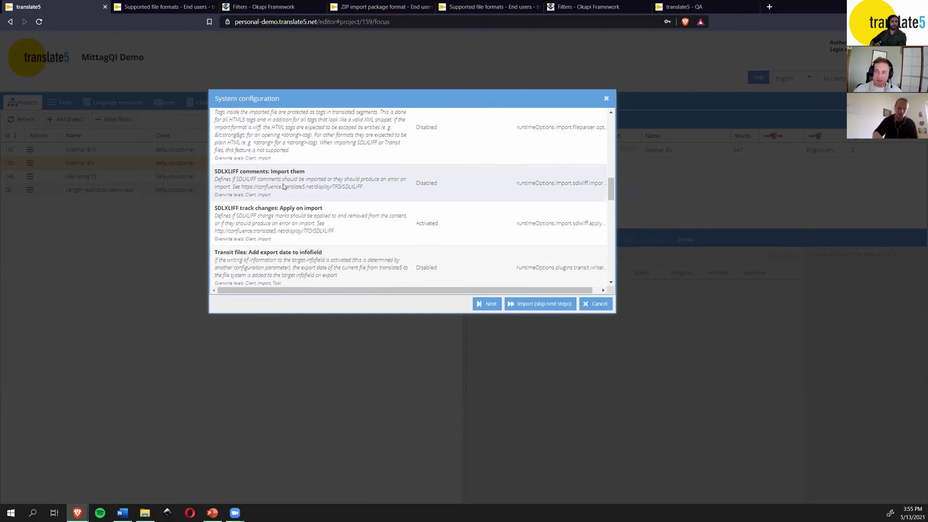
scroll(287, 193, down, 6)
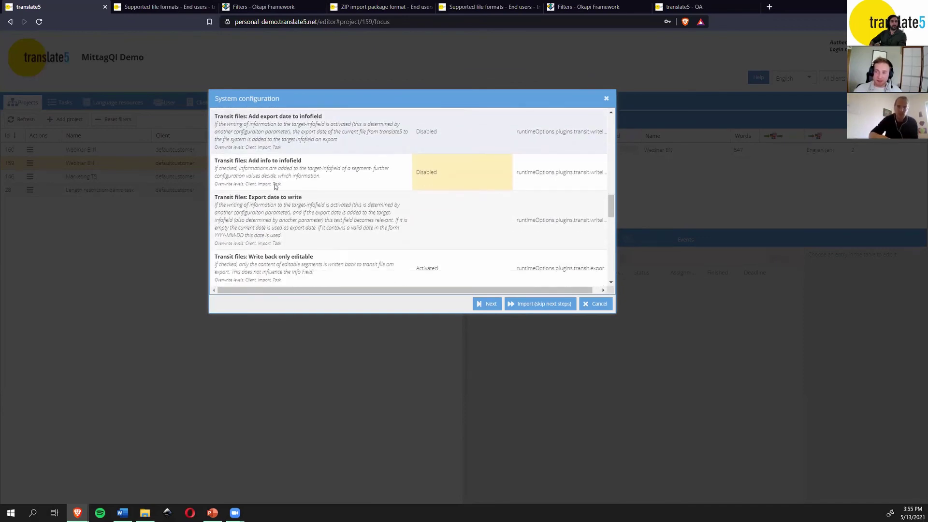
scroll(278, 190, down, 6)
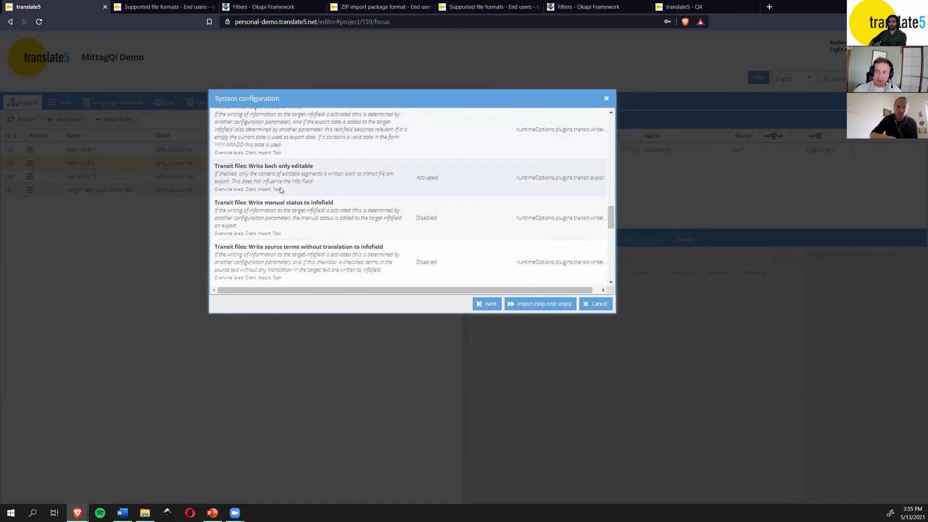
scroll(290, 196, up, 7)
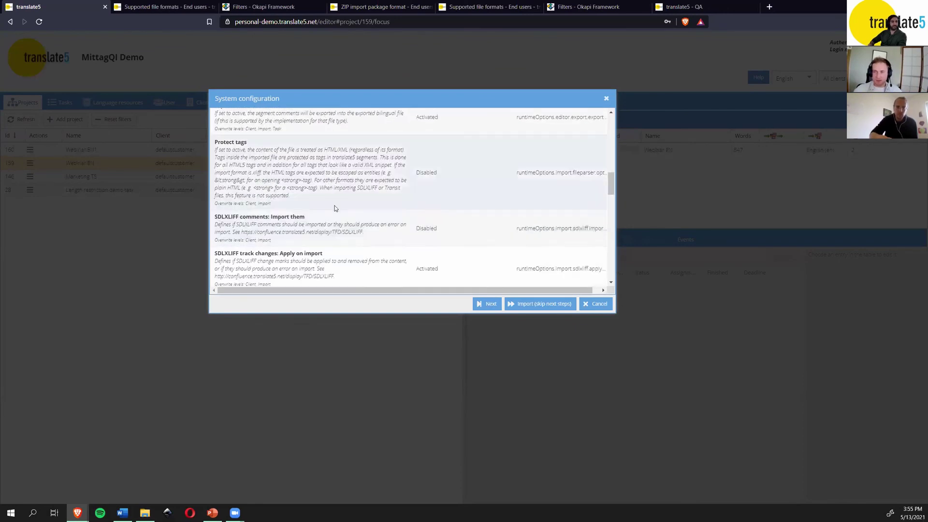
scroll(304, 213, up, 8)
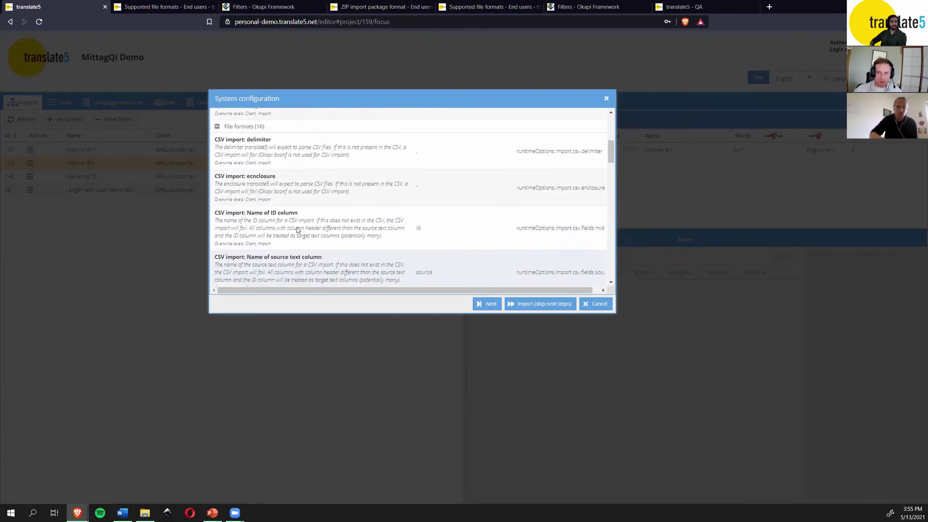
Step: Finish the system configuration to import the project, and select Webinar EN1 in the project list
scroll(300, 230, up, 5)
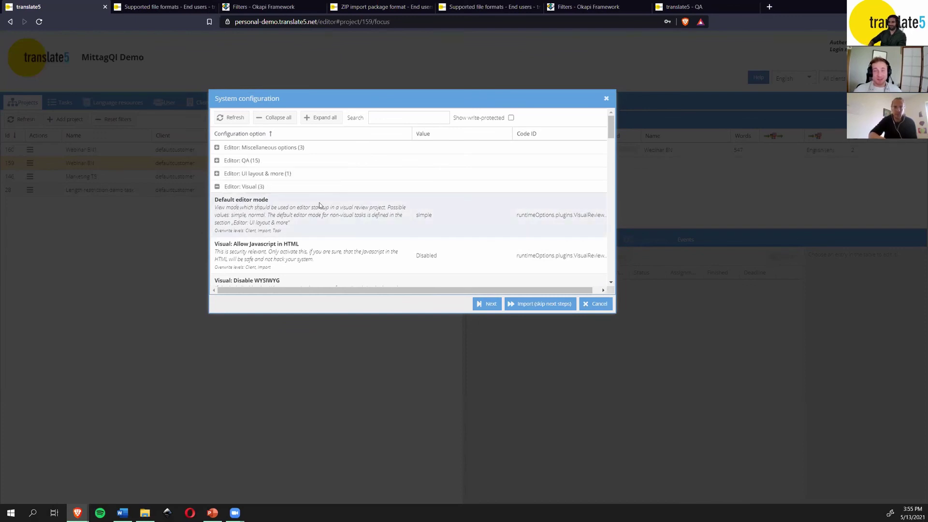
click(487, 305)
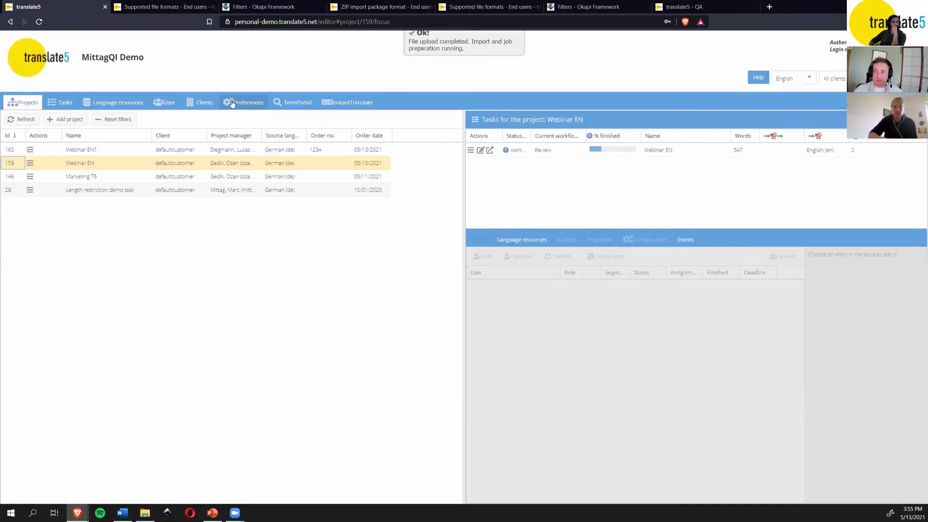
click(92, 152)
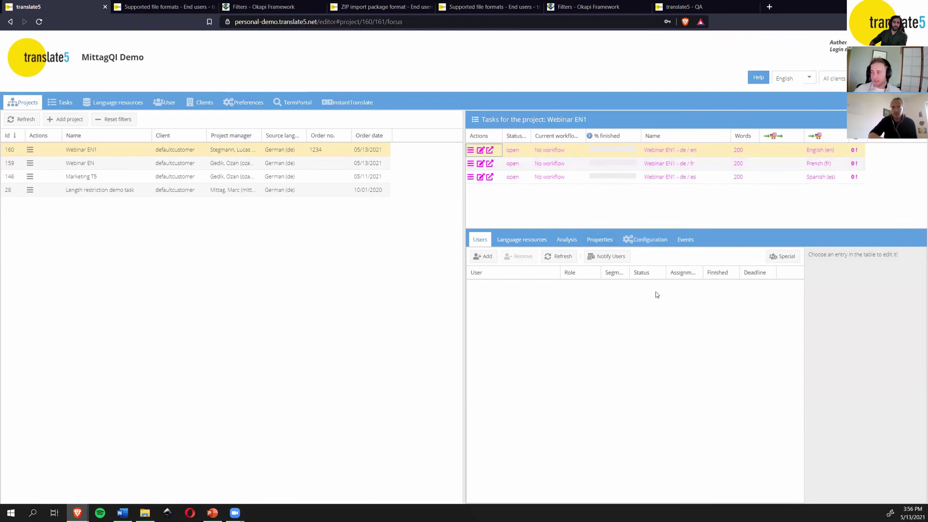
Step: Prepare a user association for the Webinar EN1 - de / en task with the role Reviewer and the project manager as user
click(484, 259)
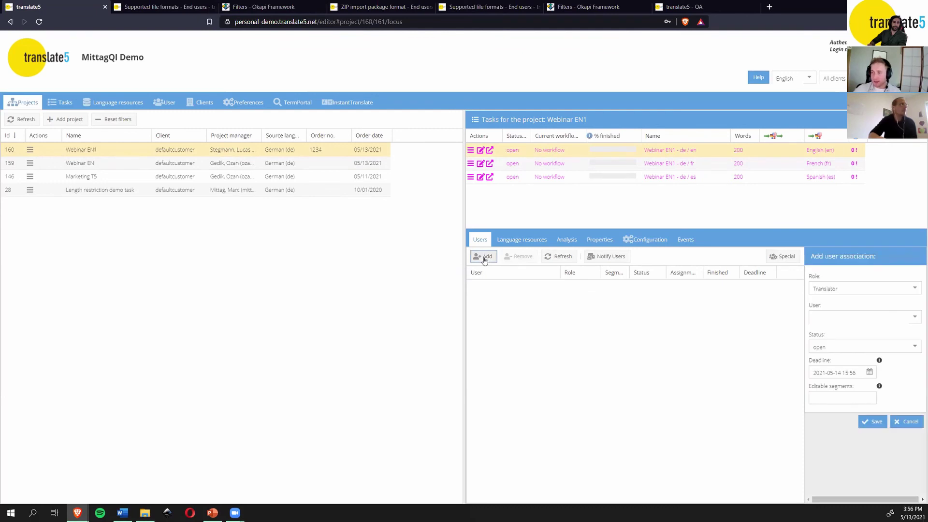
click(885, 290)
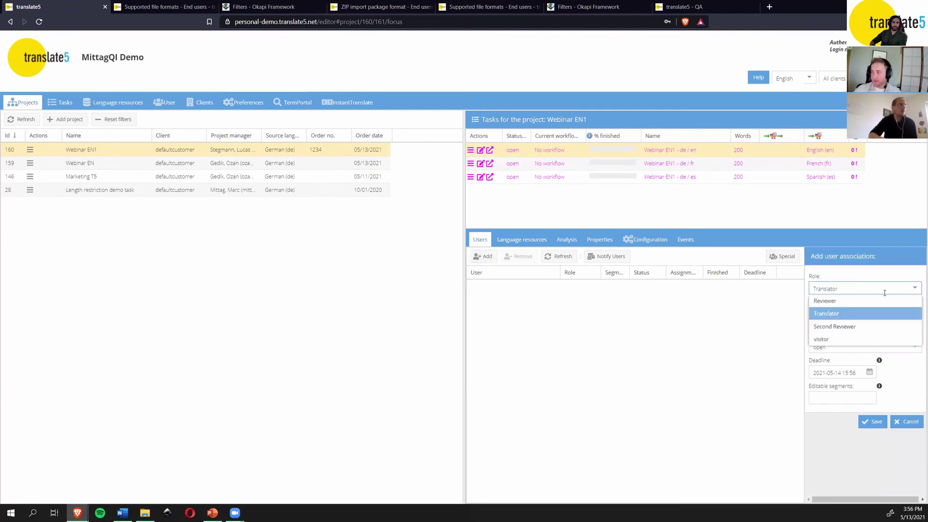
click(852, 302)
click(915, 316)
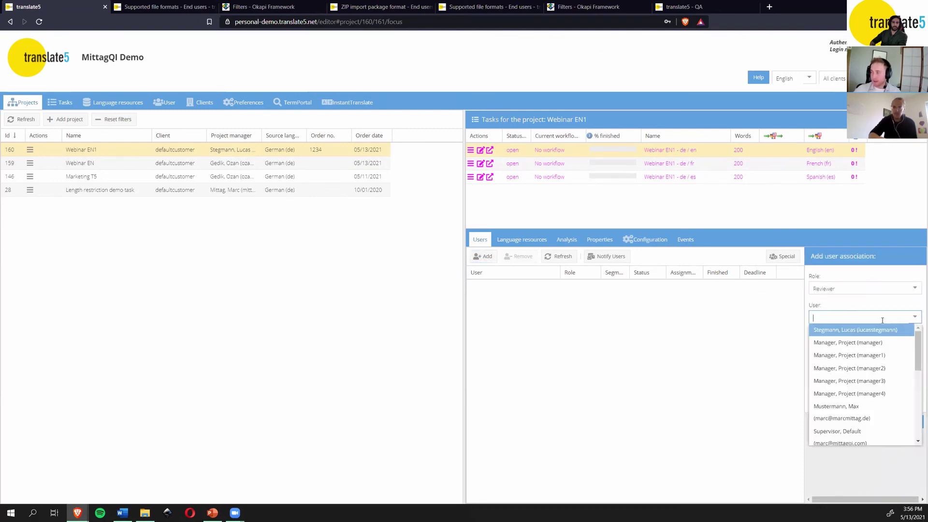
click(869, 333)
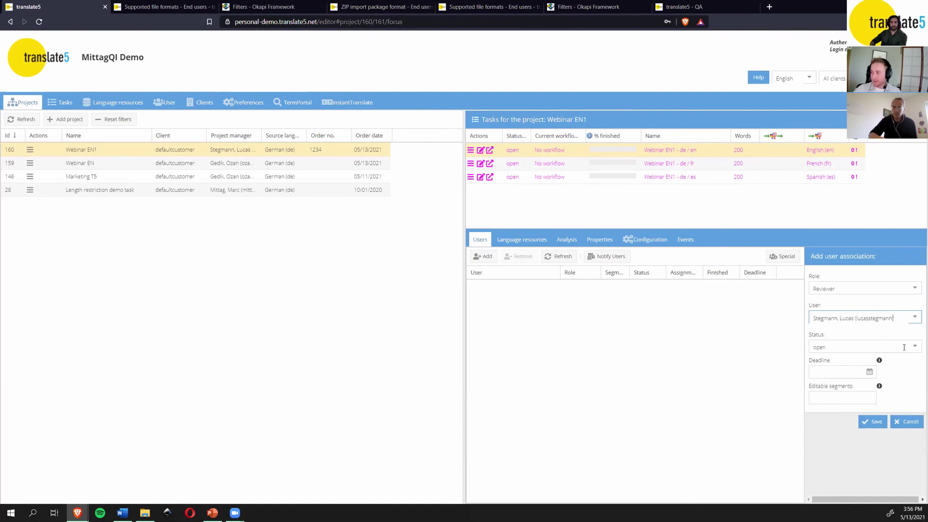
click(839, 373)
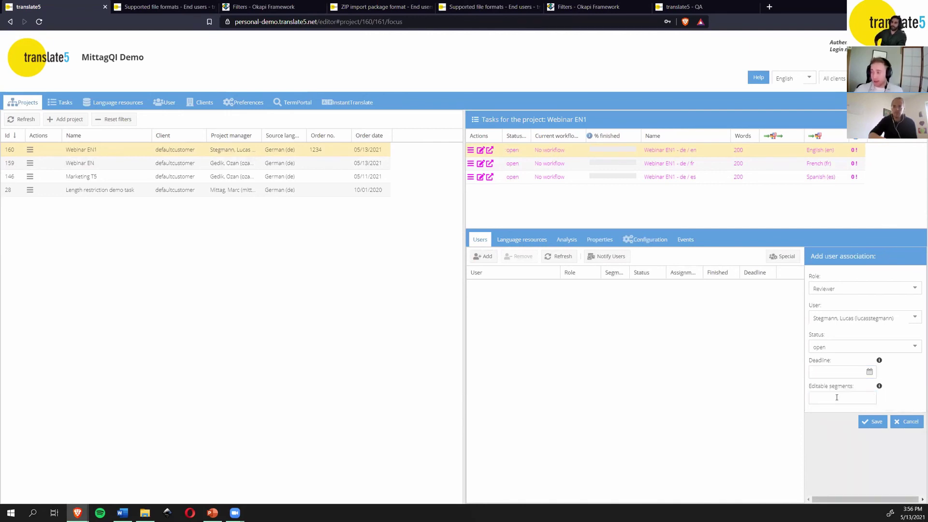
click(828, 399)
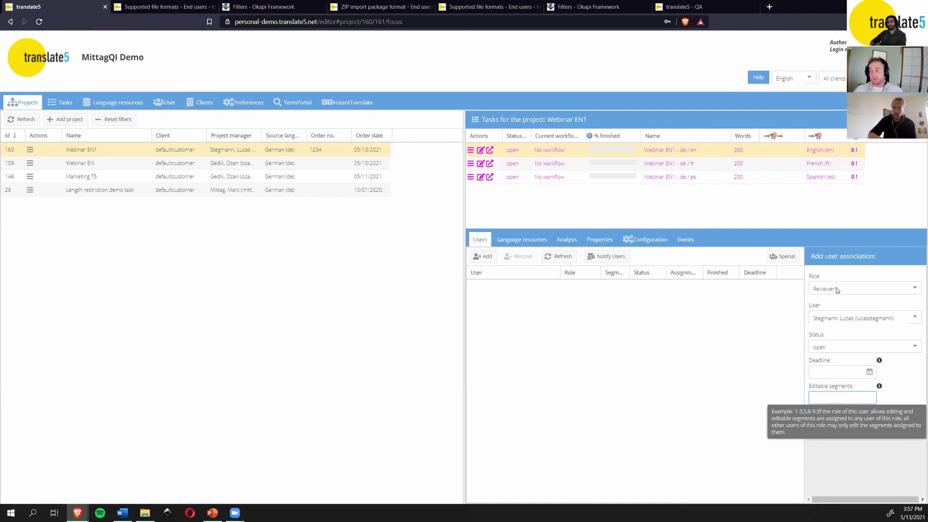
click(625, 281)
Step: Review the Webinar EN1 - de / en task's language resources, Workflow configuration options and properties
click(532, 241)
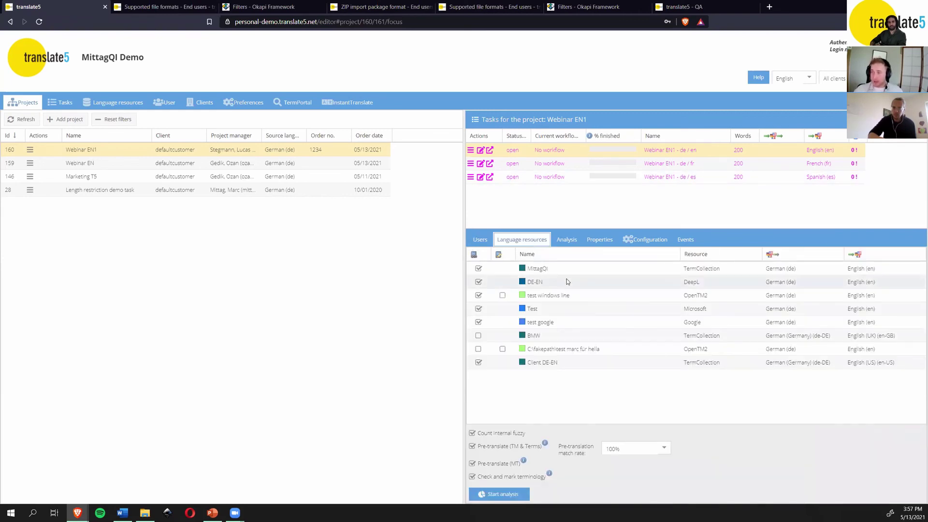
click(479, 268)
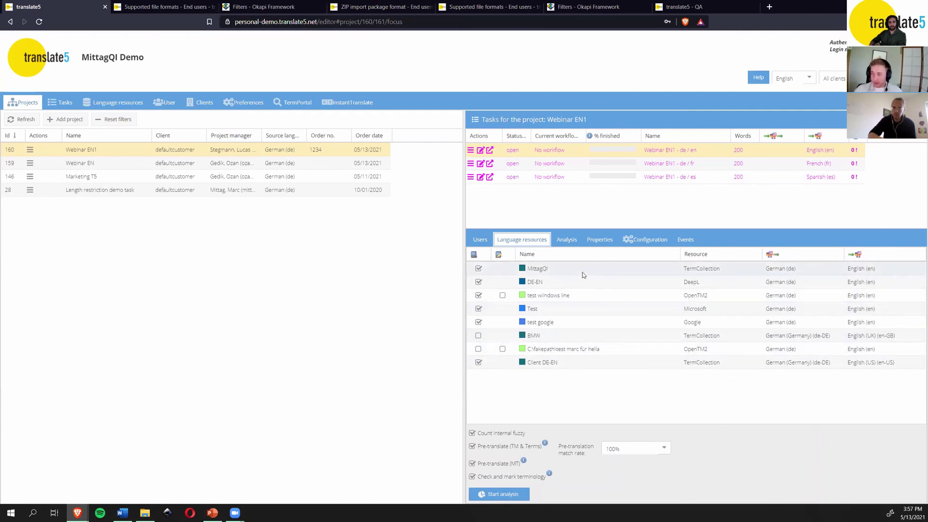
click(638, 242)
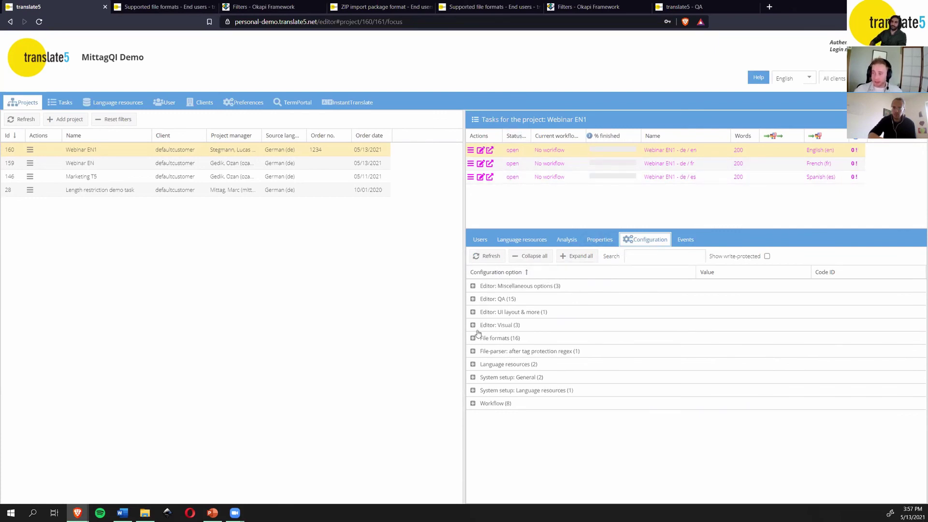
click(474, 404)
scroll(629, 416, down, 3)
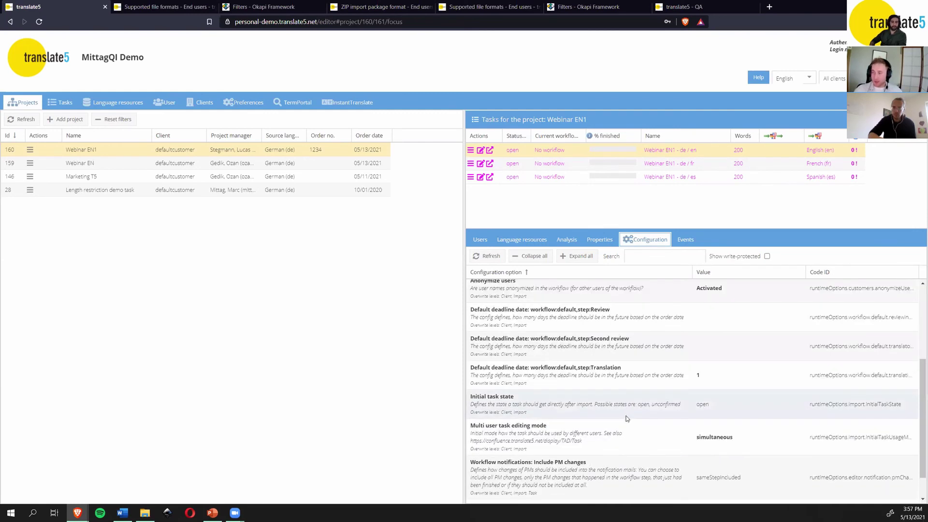
scroll(561, 409, up, 3)
scroll(580, 413, down, 4)
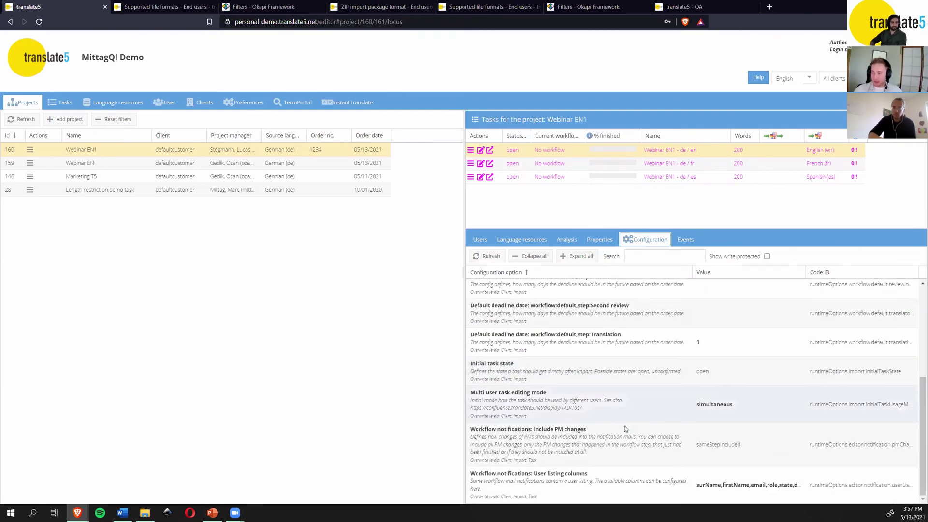
scroll(633, 432, up, 1)
scroll(632, 432, up, 5)
click(596, 241)
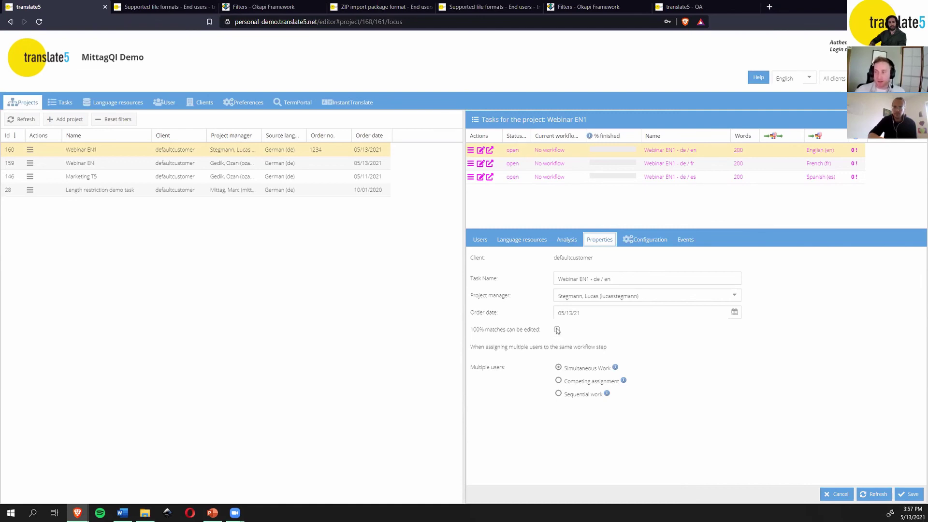
Step: Open the Webinar EN1 - de / en task for editing and dismiss the reference files notice
click(481, 151)
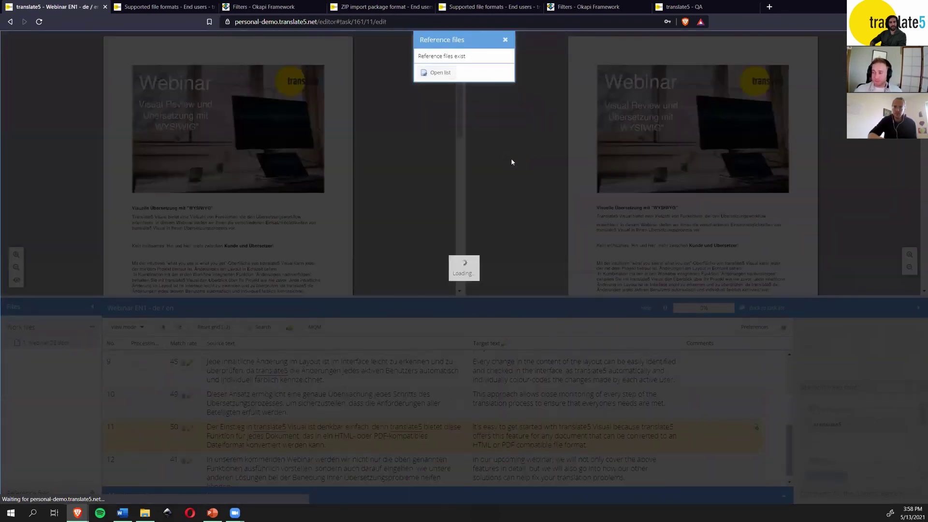
scroll(556, 257, up, 3)
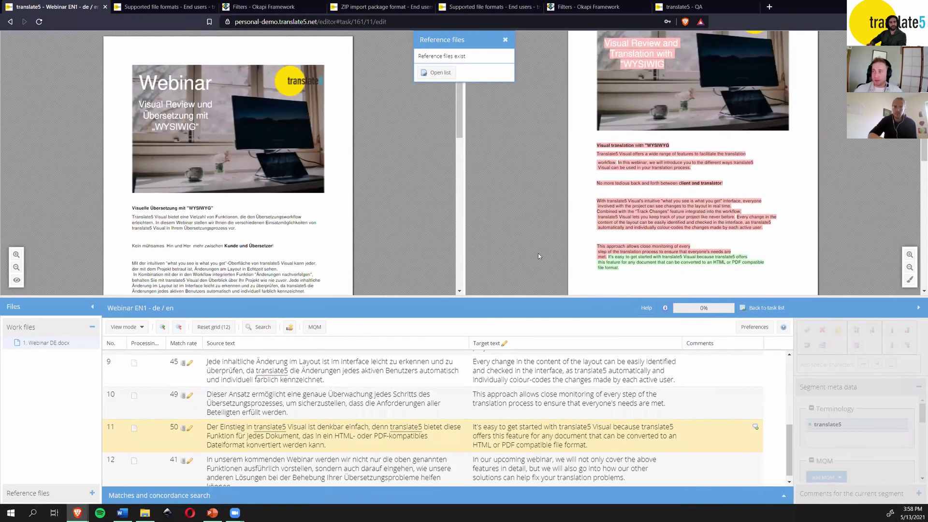
click(505, 40)
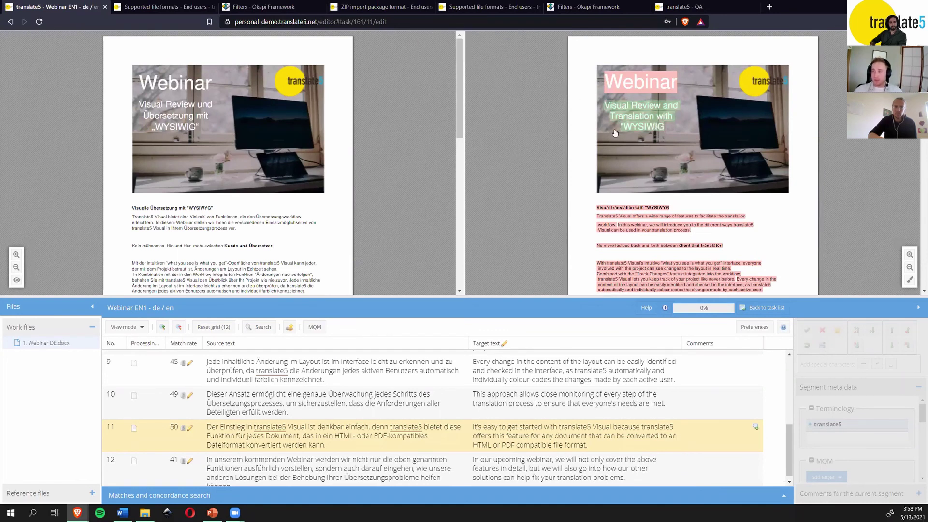
Step: Open segments 2, 5 and 3 one after another for editing by selecting their text in the translated visual layout
click(651, 116)
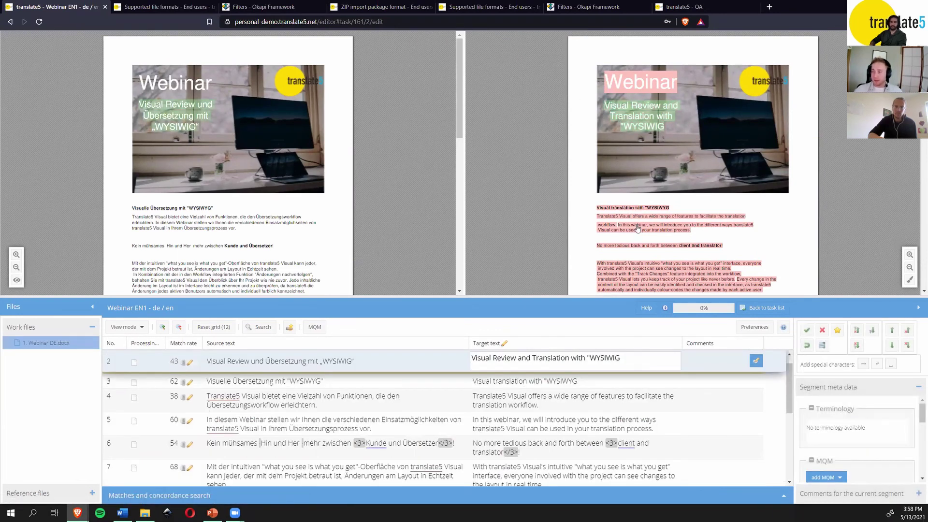
click(677, 225)
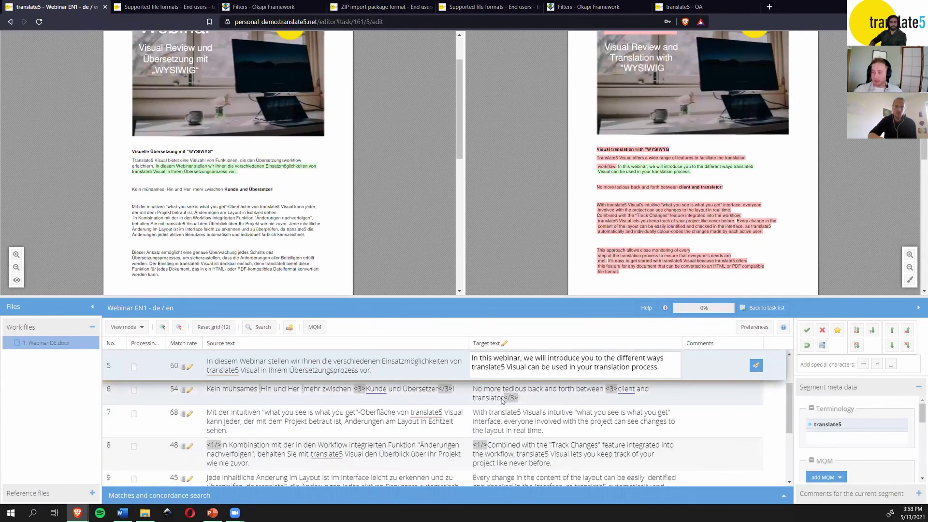
click(633, 149)
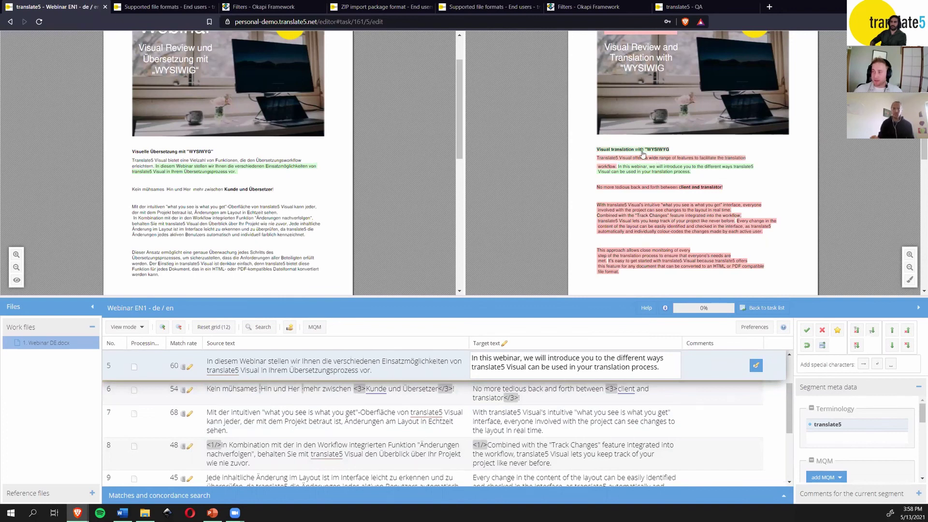
scroll(627, 428, down, 2)
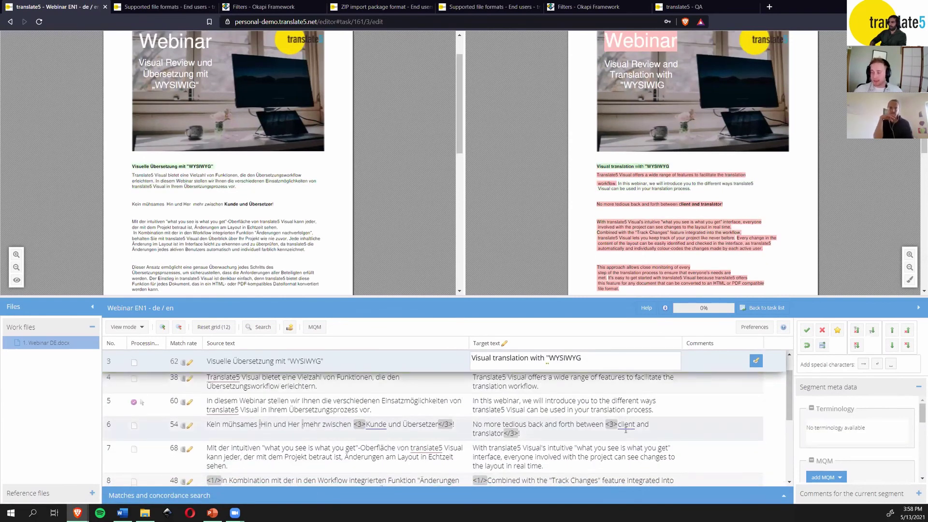
Step: Show the matches and concordance search for segment 3, then save the segment
click(777, 496)
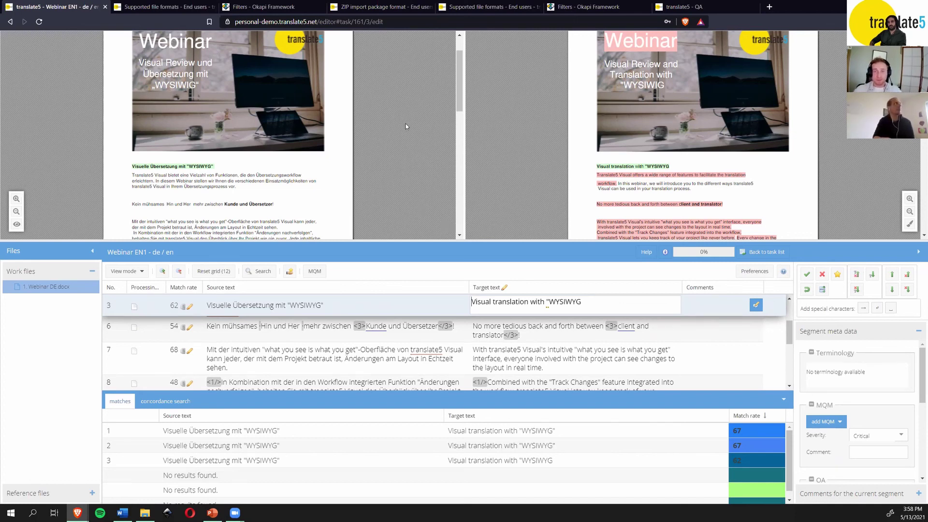
scroll(448, 216, up, 2)
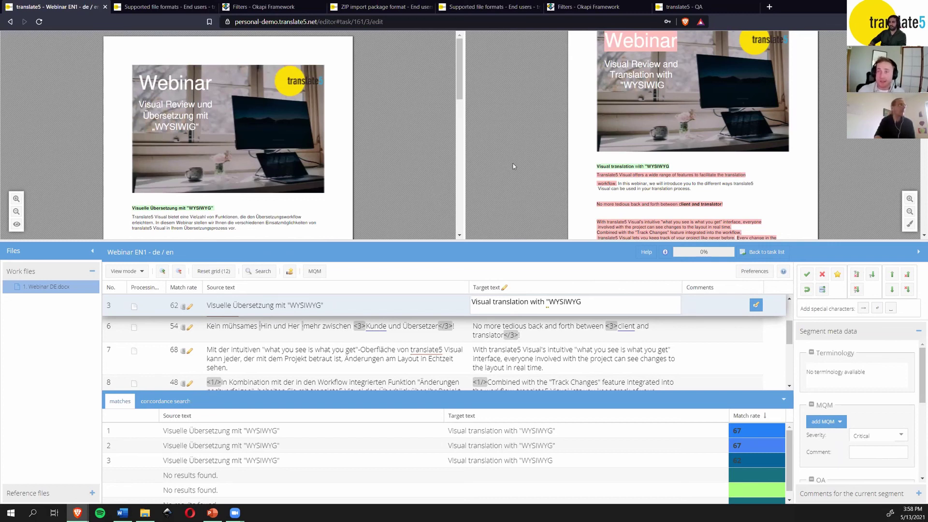
click(807, 275)
click(267, 6)
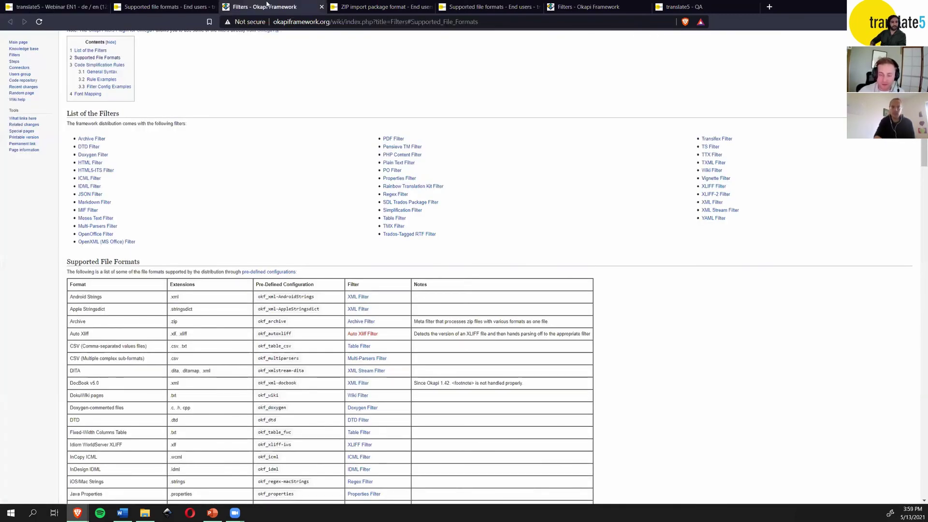
key(ctrl+shift+Tab)
key(ctrl+shift+Tab)
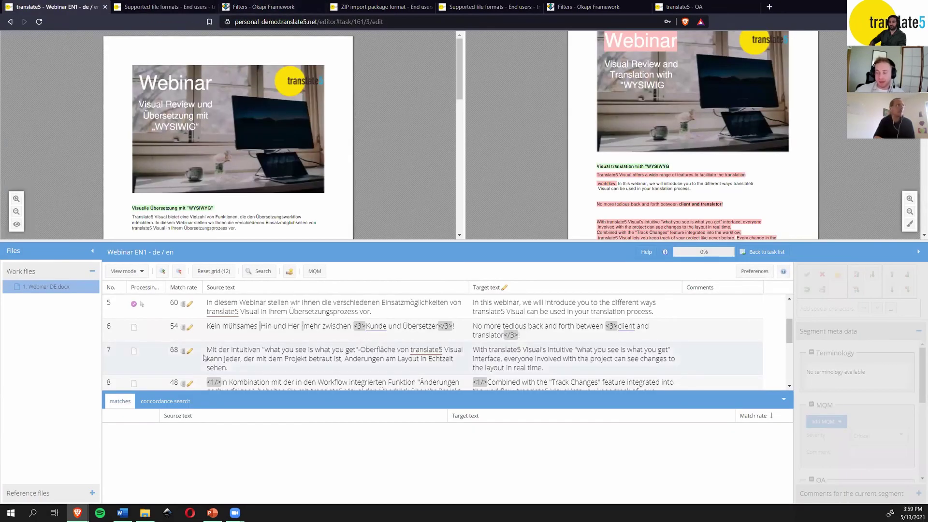
Step: Switch to the PowerPoint slide show and go back to the slide "What you see is what you get!"
click(213, 512)
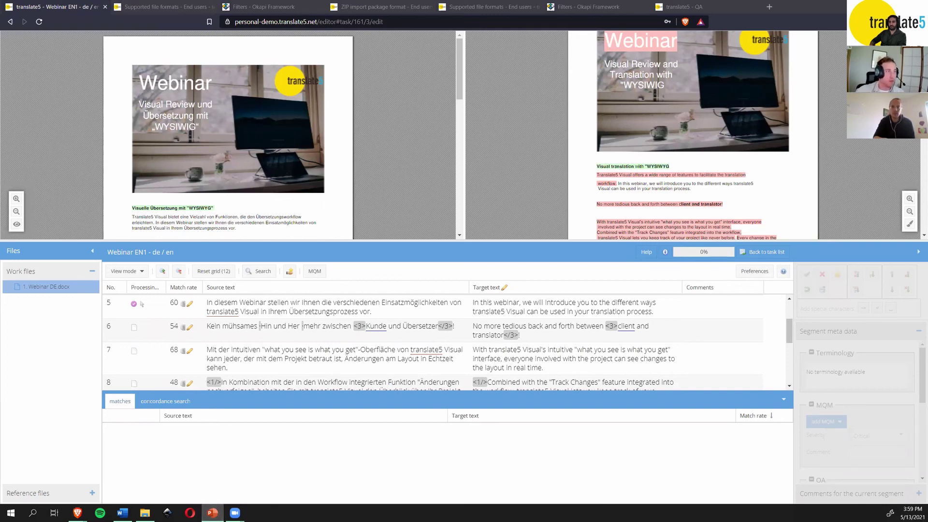
click(212, 512)
click(192, 94)
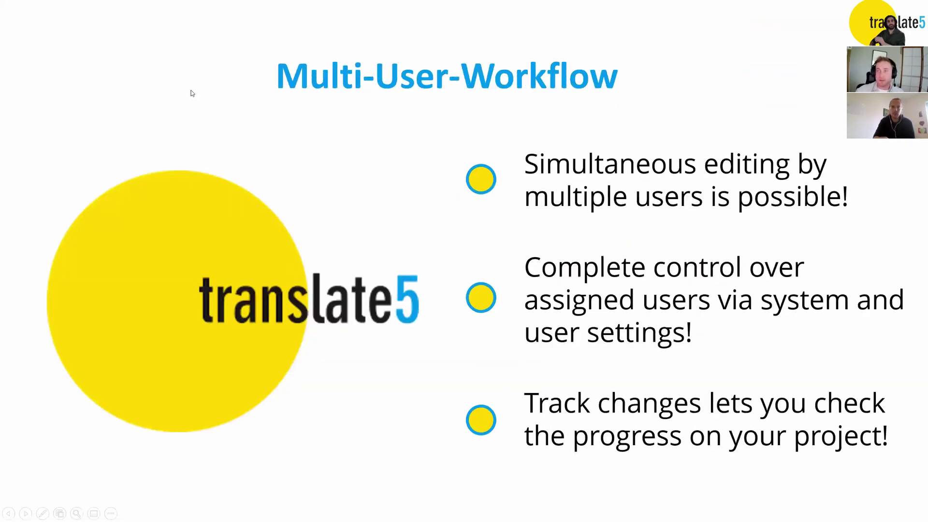
key(Left)
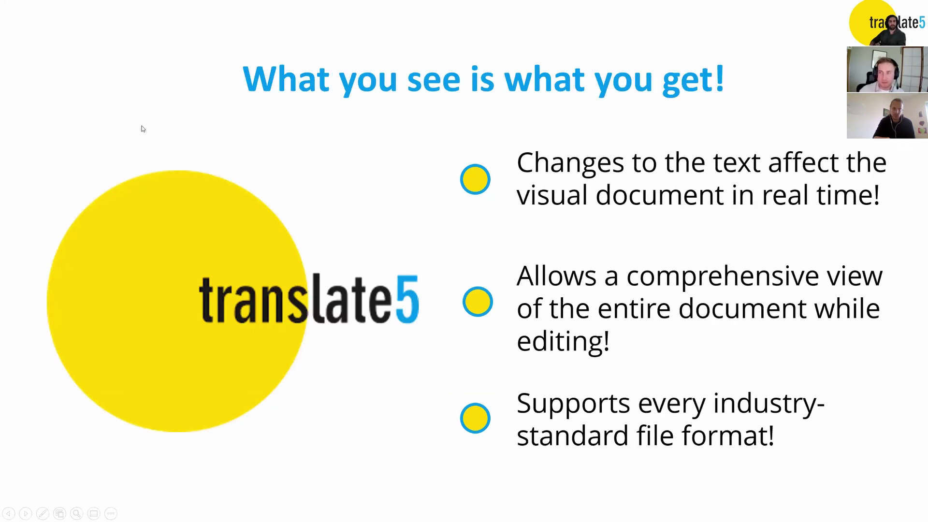